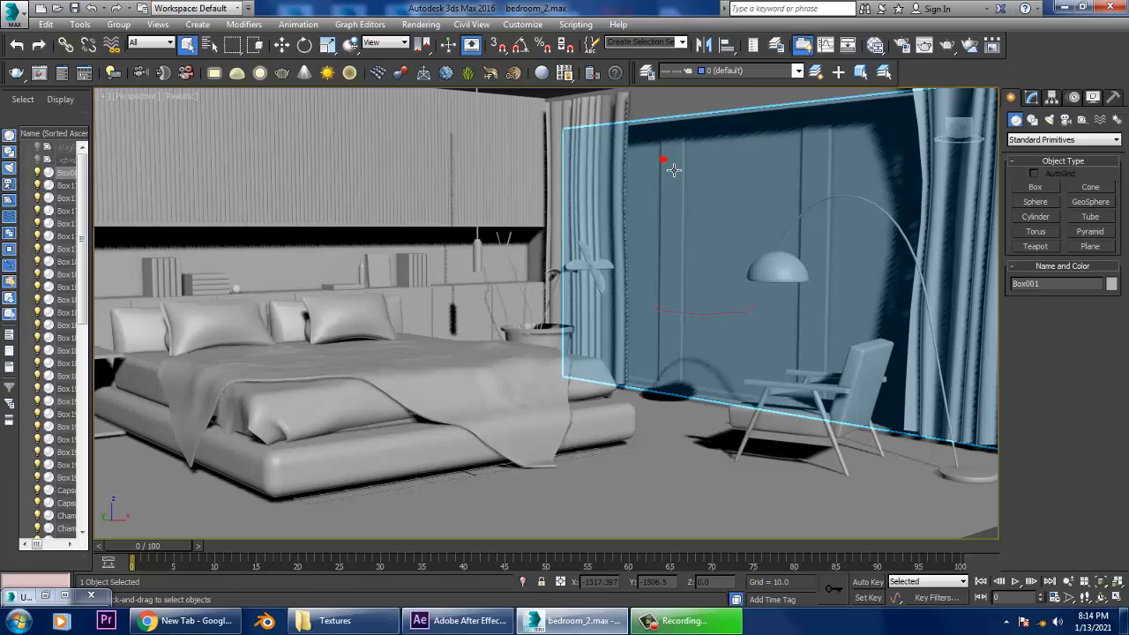
Select all parts of the potted plant beside the curtain: both flowers, every stem and the pot
scroll(706, 263, "down", 5)
scroll(685, 270, "up", 10)
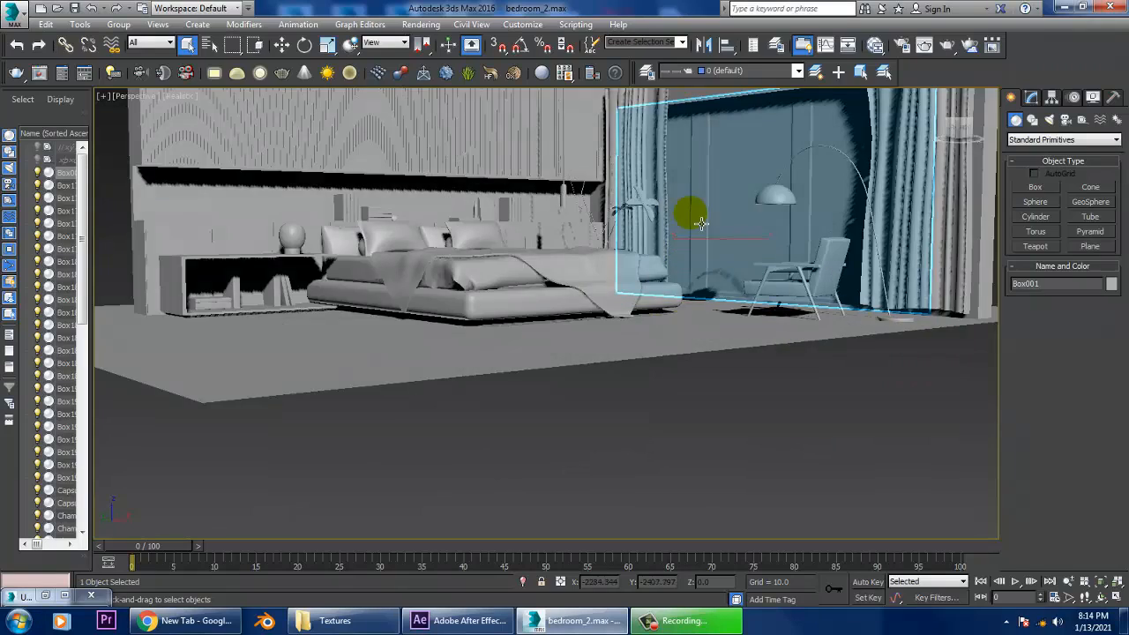
scroll(682, 281, "down", 3)
scroll(650, 252, "up", 8)
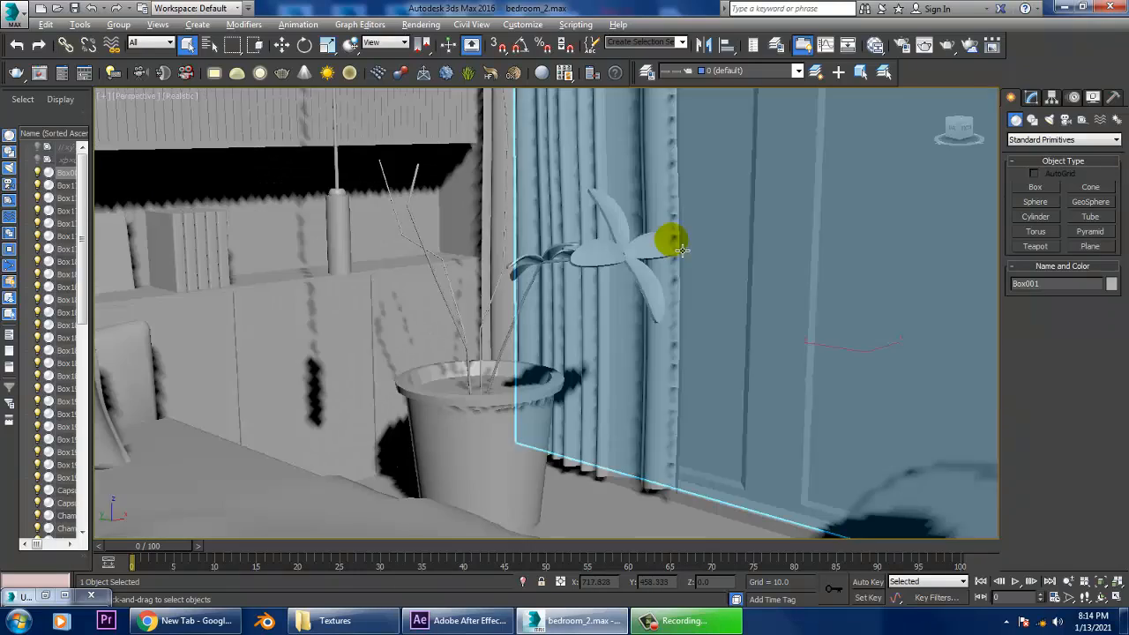
left_click(546, 275)
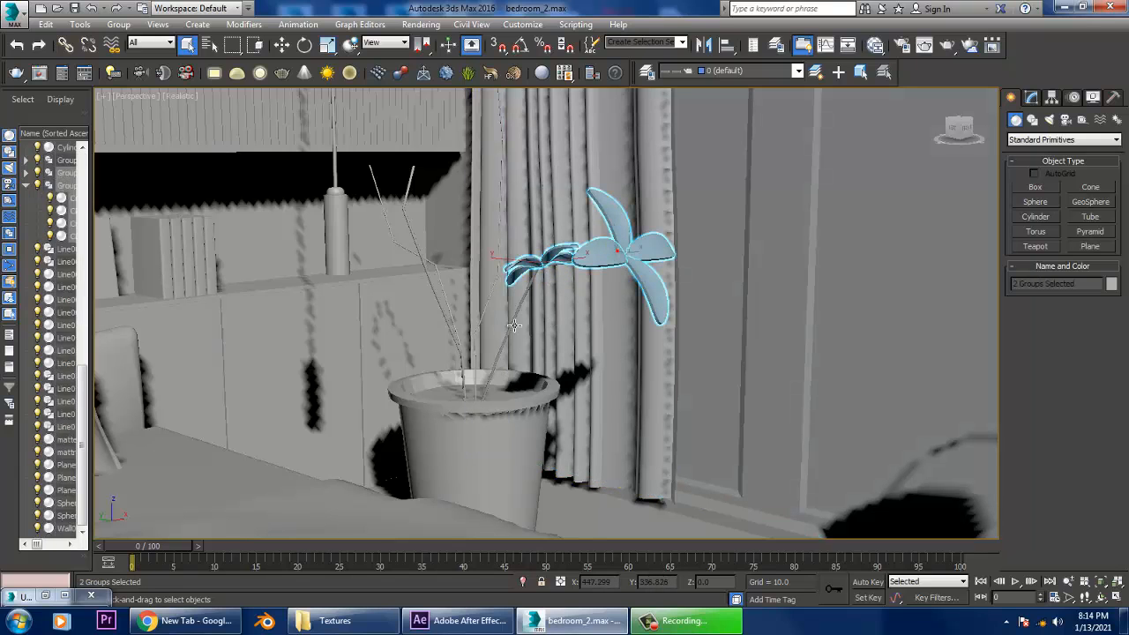
key("F4")
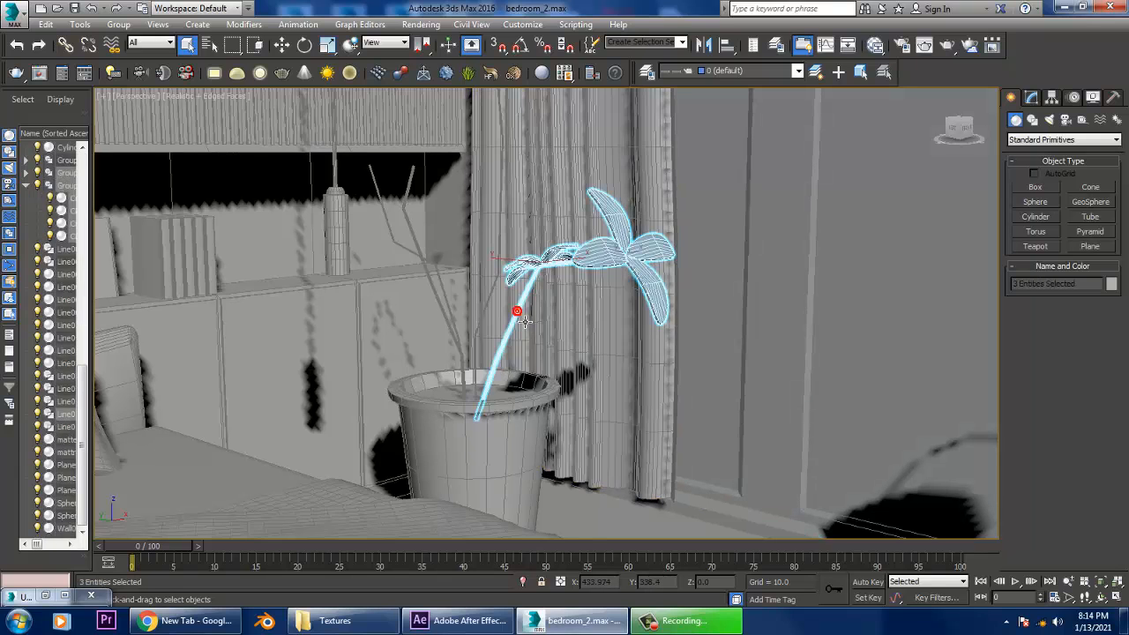
middle_click_drag(527, 322, 547, 324, "alt")
scroll(546, 324, "up", 2)
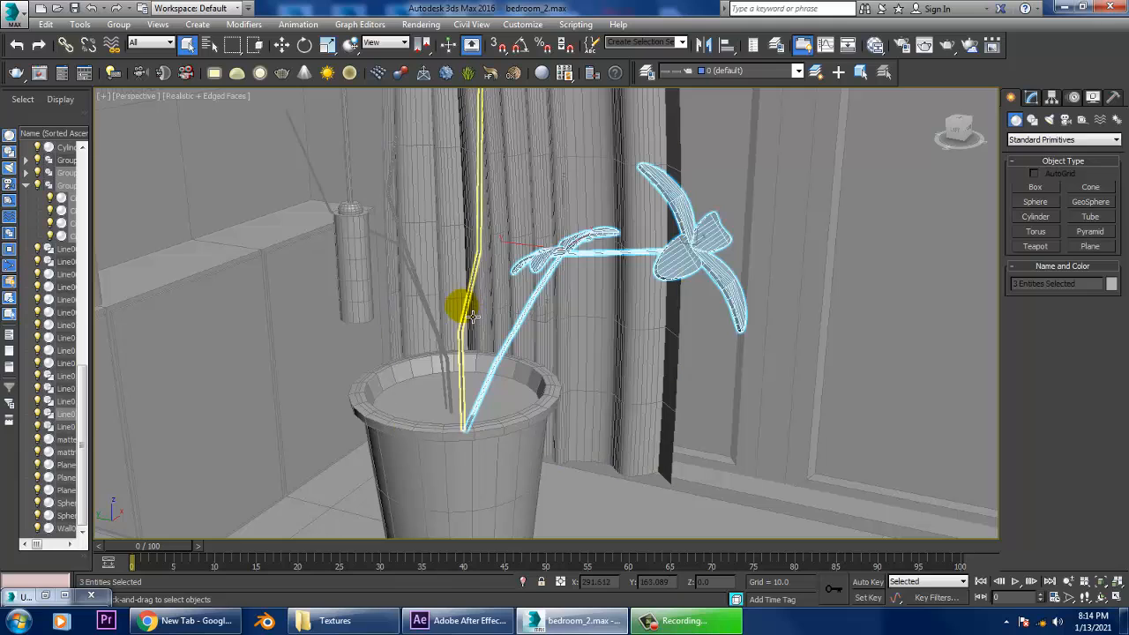
left_click(437, 325, "ctrl")
left_click(424, 309, "ctrl")
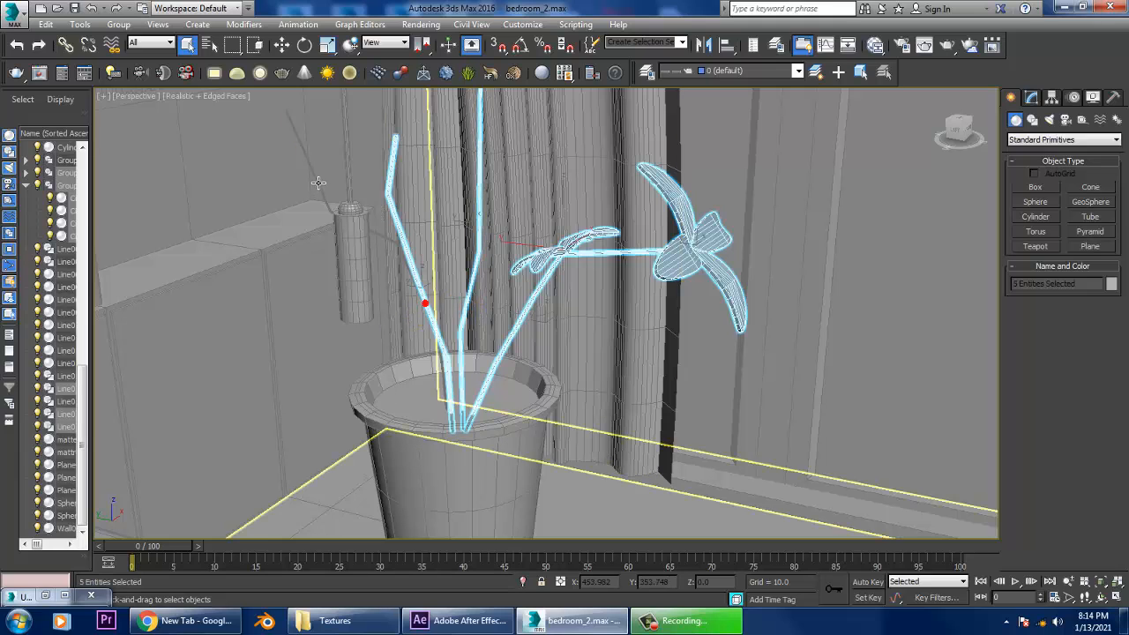
left_click(470, 481, "ctrl")
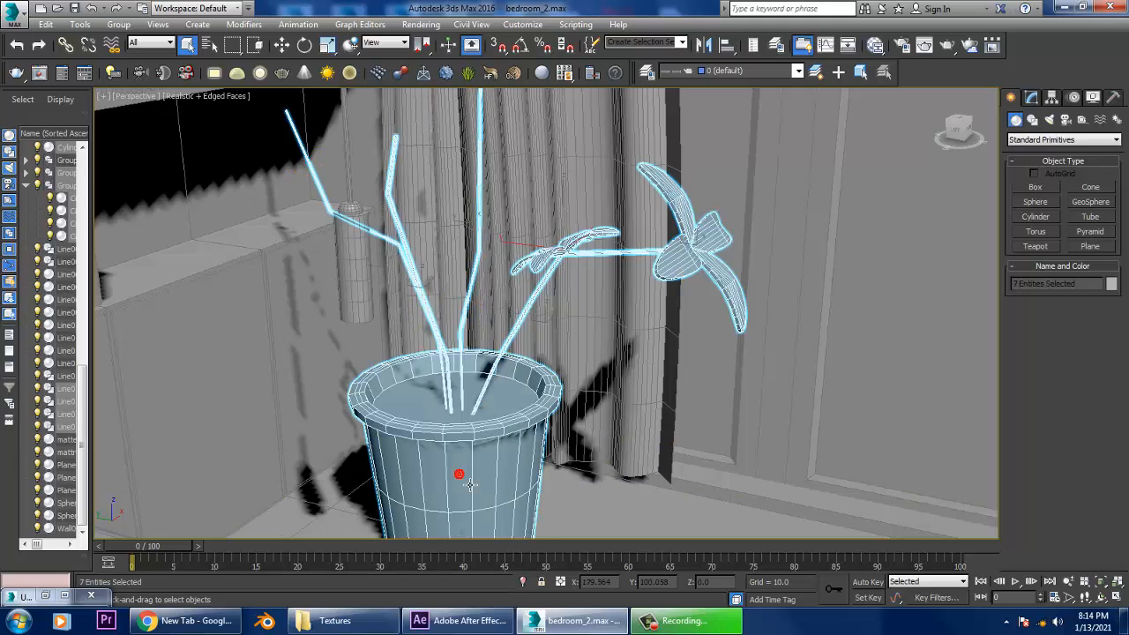
Scale the selected plant down uniformly and lower it about 16 units onto the floor
key("r")
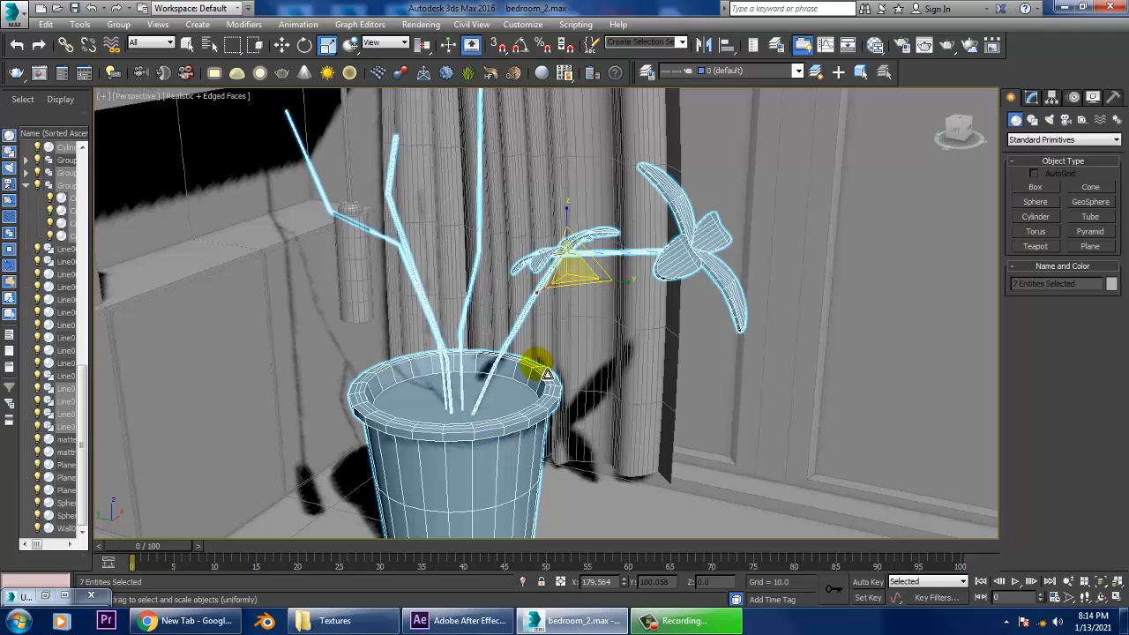
middle_click_drag(547, 375, 595, 244, "alt")
key("w")
left_click_drag(580, 194, 590, 267)
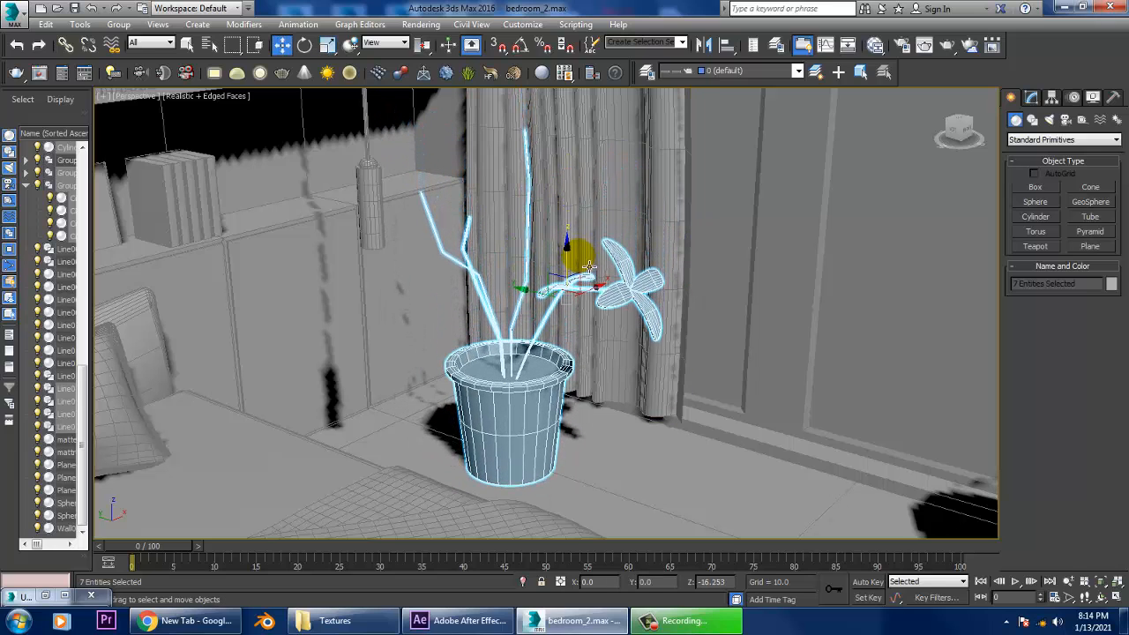
Copy the outward-facing flower on the long side stem and place the copy toward the bare stems
left_click(635, 305)
middle_click_drag(635, 295, 648, 329, "alt")
key("r")
key("w")
mouse_move(598, 300)
left_mouse_down("shift")
mouse_move(370, 260)
mouse_move(406, 257)
mouse_move(406, 269)
left_mouse_up("shift")
left_click(549, 368)
Move the copied flower up to the tip of the bare bent stem nearest the headboard wall
middle_click_drag(566, 315, 493, 291, "alt")
key("e")
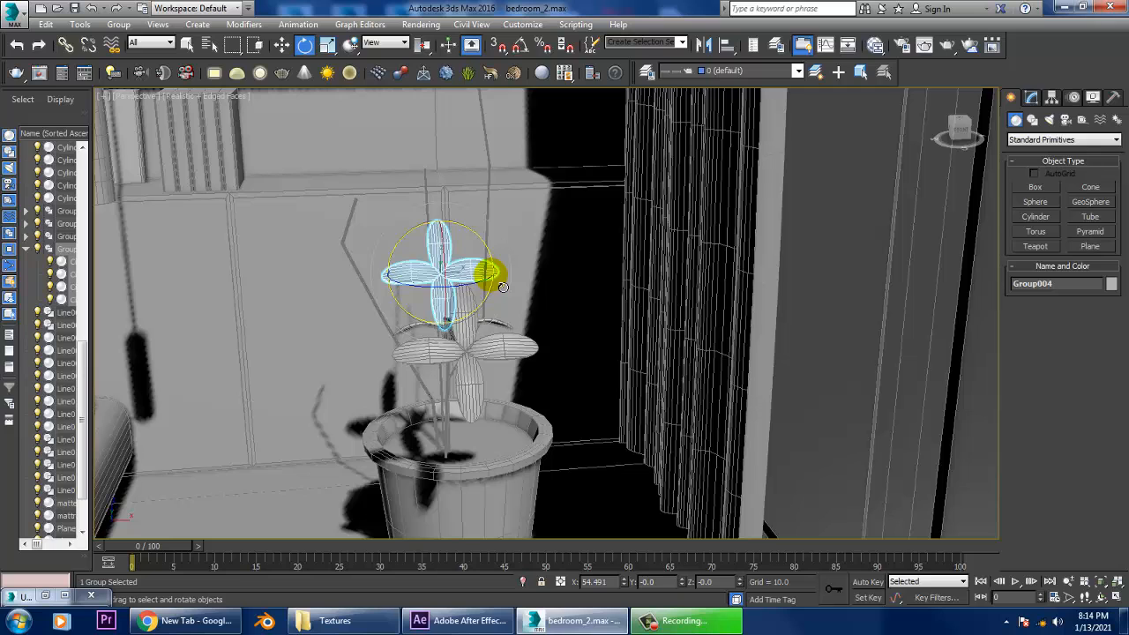
key("w")
left_click_drag(495, 282, 426, 273)
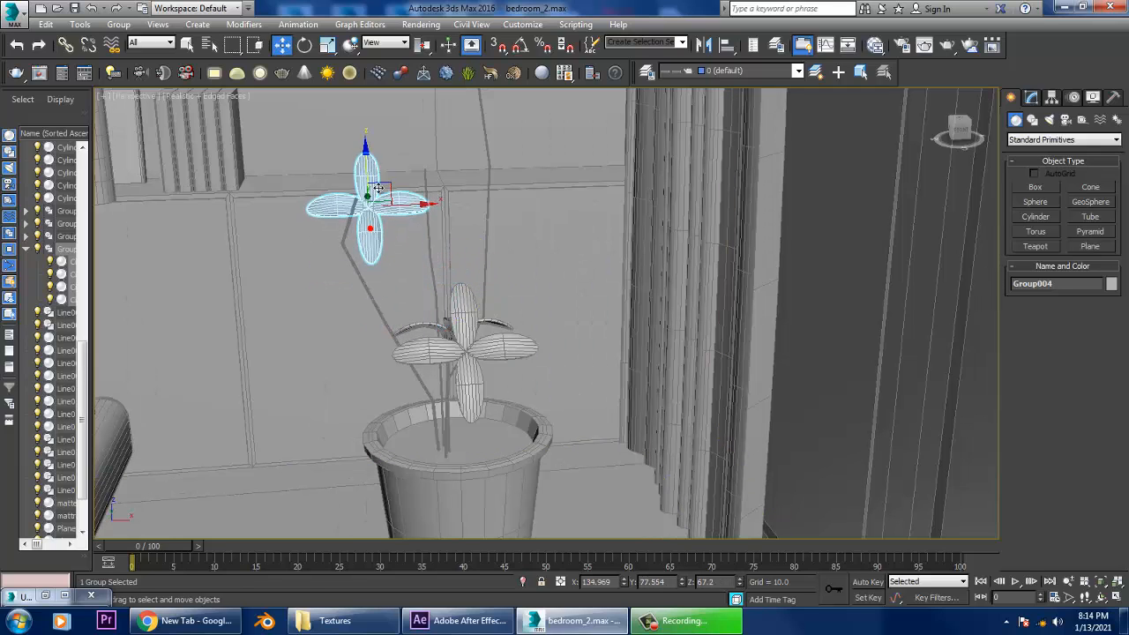
middle_click_drag(378, 188, 341, 185, "alt")
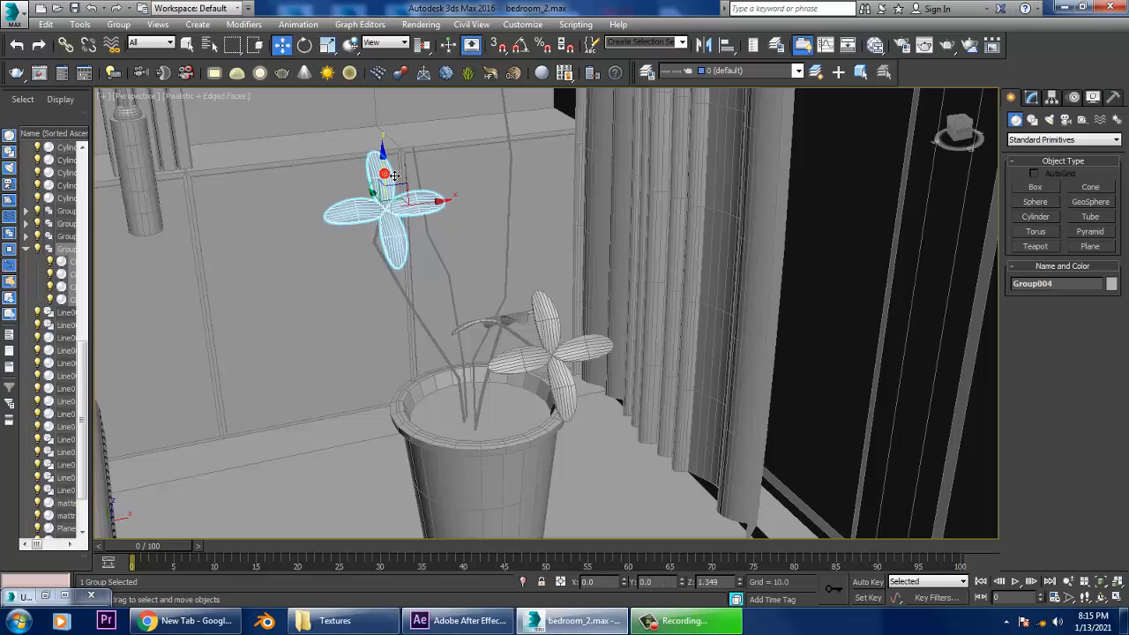
Rotate the copied flower until it faces upward and realign it on the tip of its stem
middle_click_drag(393, 176, 456, 161, "alt")
key("e")
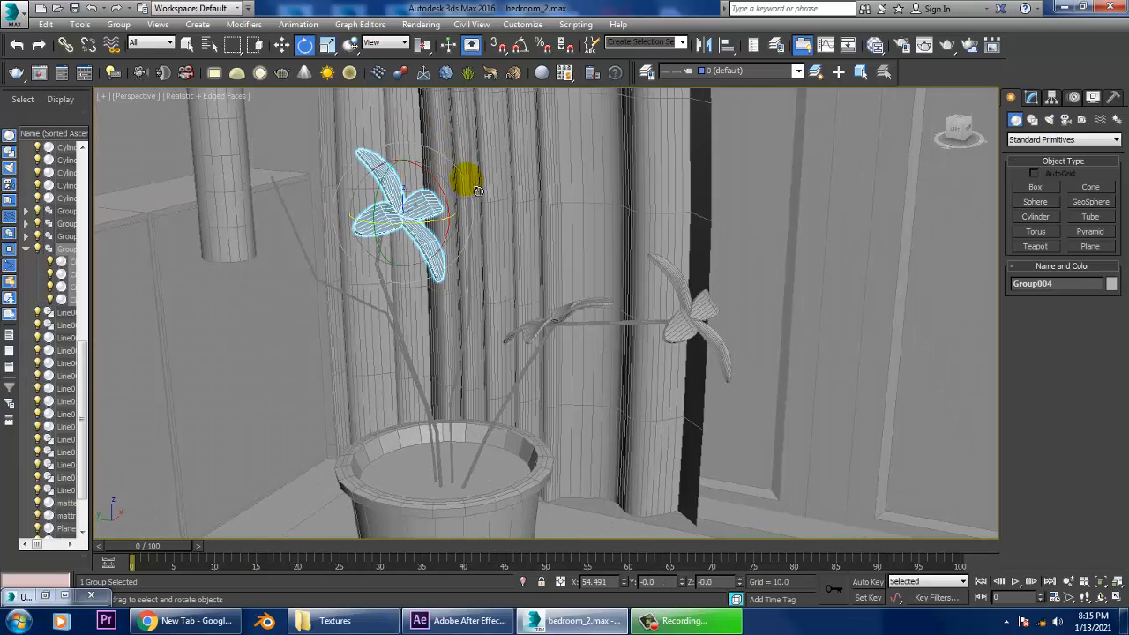
key("w")
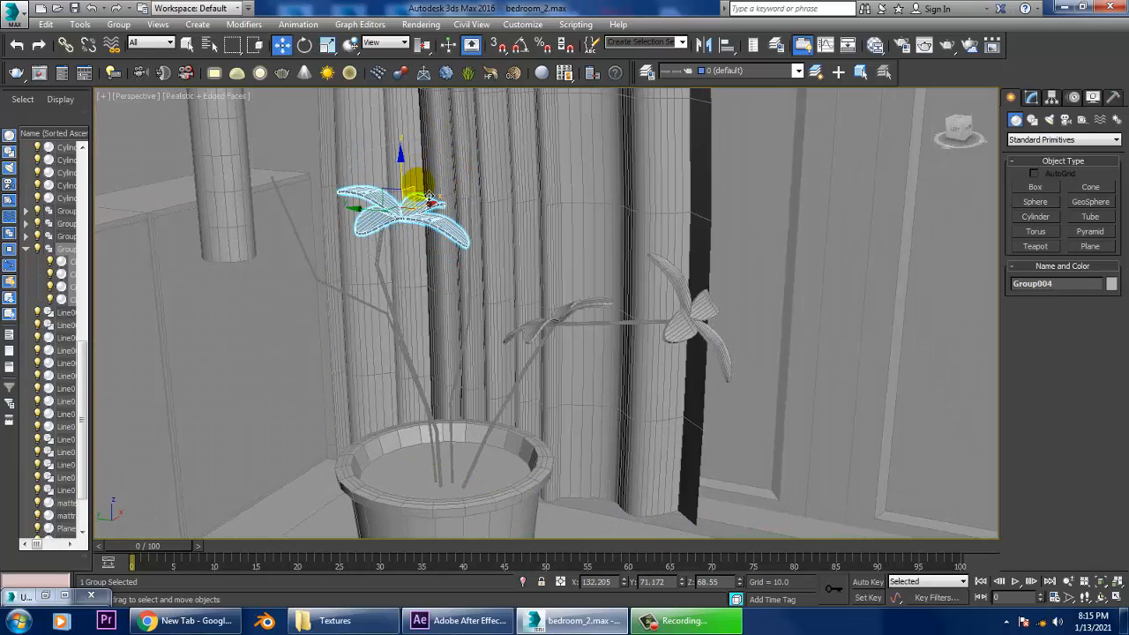
middle_click_drag(410, 189, 484, 238, "alt")
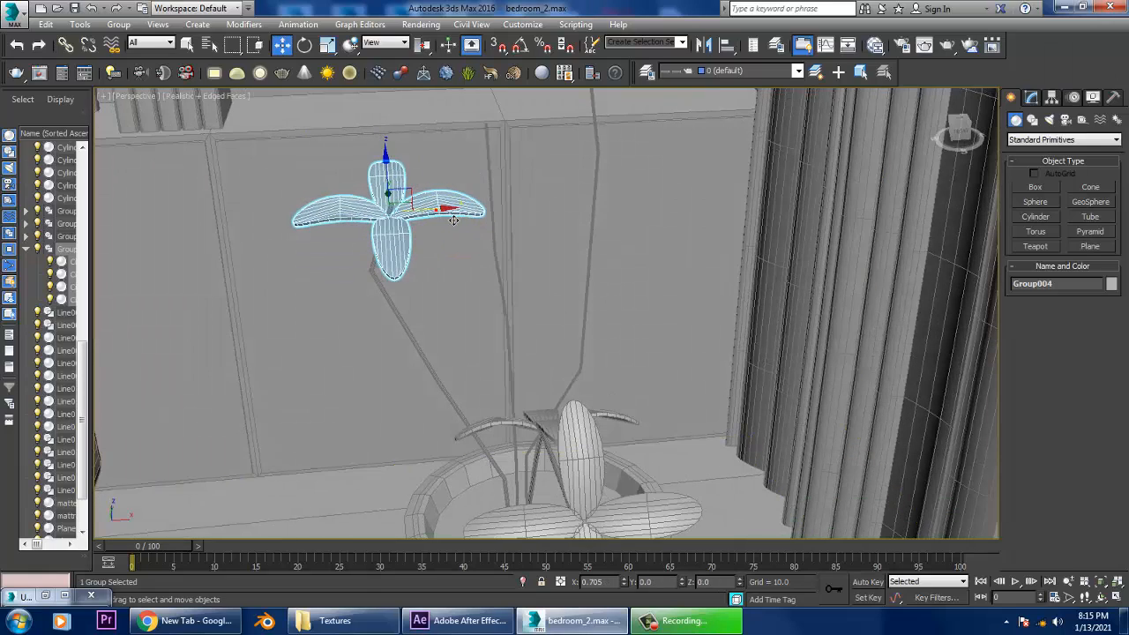
middle_click_drag(400, 159, 505, 110, "alt")
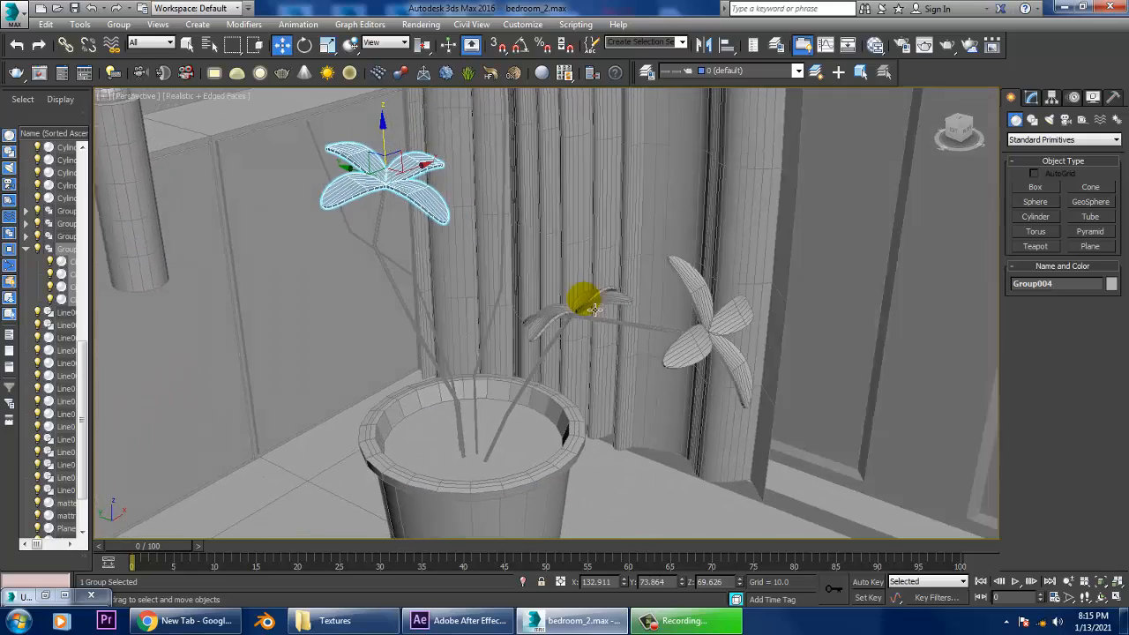
Raise the flower at the bend of the side stem straight up to a height of about 74
left_click(585, 300)
middle_click_drag(608, 270, 605, 259)
left_click_drag(581, 270, 581, 97)
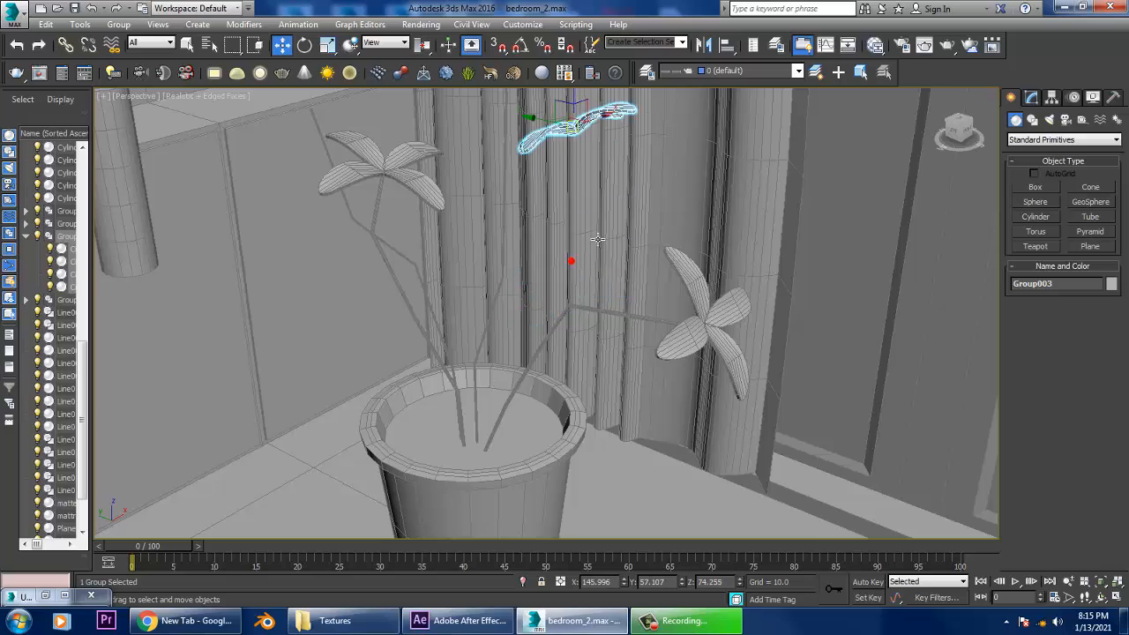
Draw a short bent line of two segments in the top view, starting at the side stem inside the pot outline
scroll(593, 243, "up", 1)
key("alt+w")
scroll(392, 210, "up", 3)
key("alt+w")
key("z")
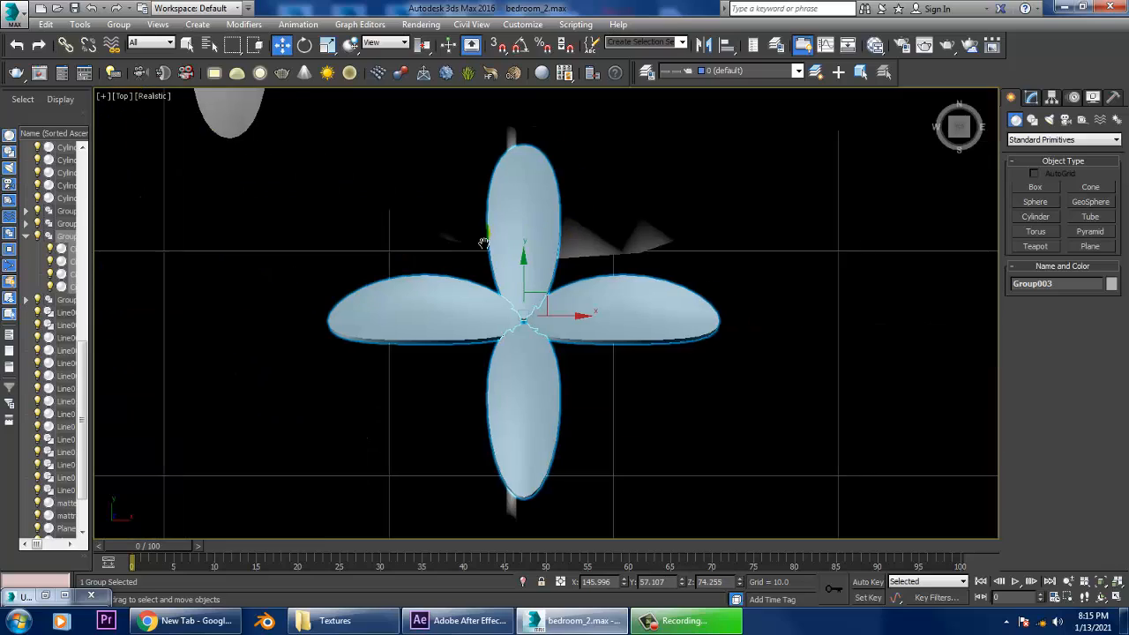
scroll(509, 298, "down", 5)
key("F3")
scroll(554, 297, "down", 6)
scroll(607, 212, "up", 7)
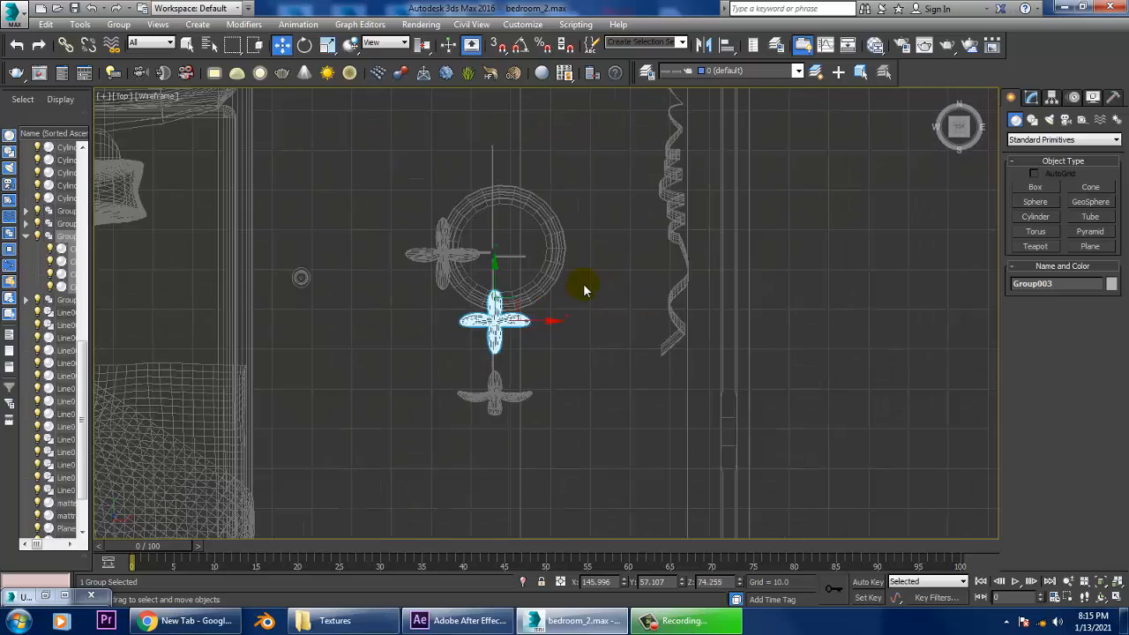
left_click(1033, 121)
left_click(1036, 199)
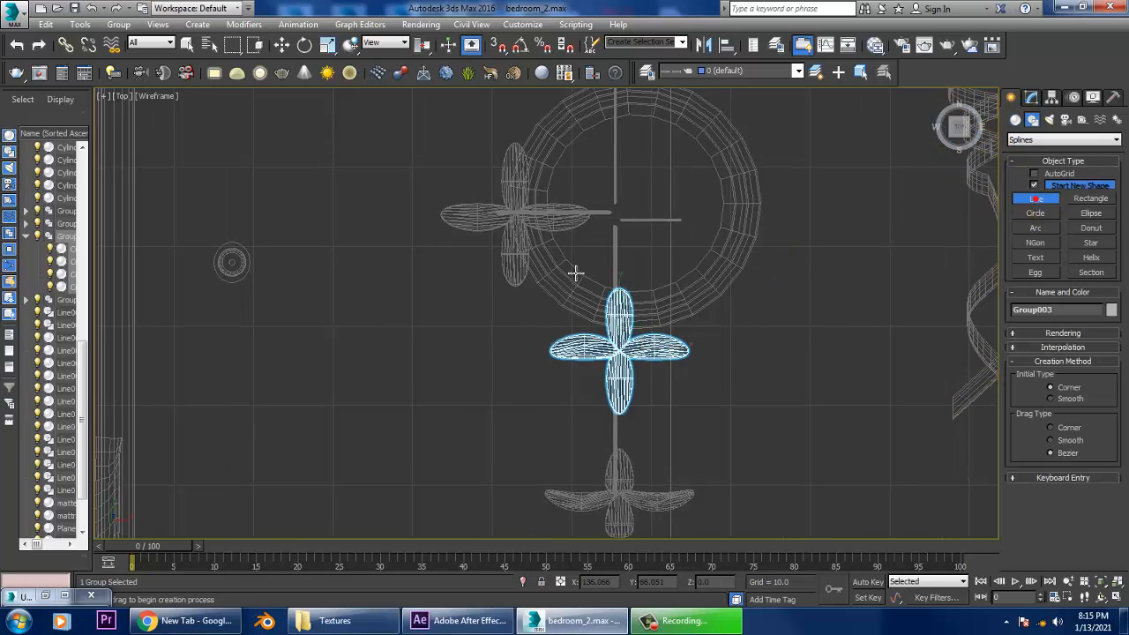
left_click(616, 250)
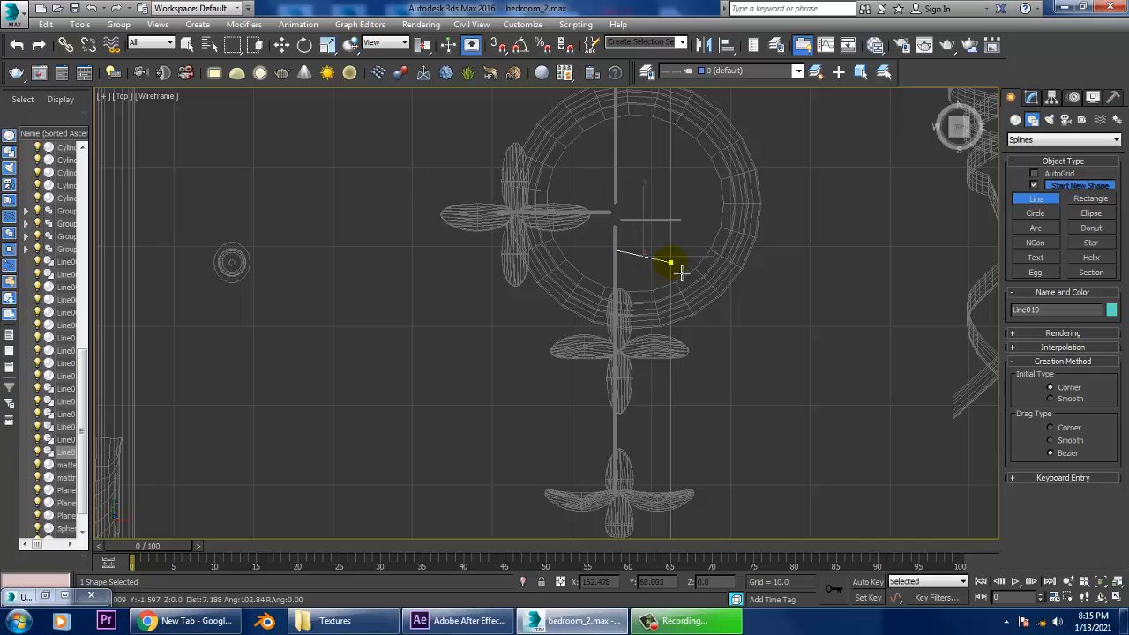
right_click(708, 312)
Raise the new line about 48 units to stem height and shift it along Y to about 72
key("alt+w")
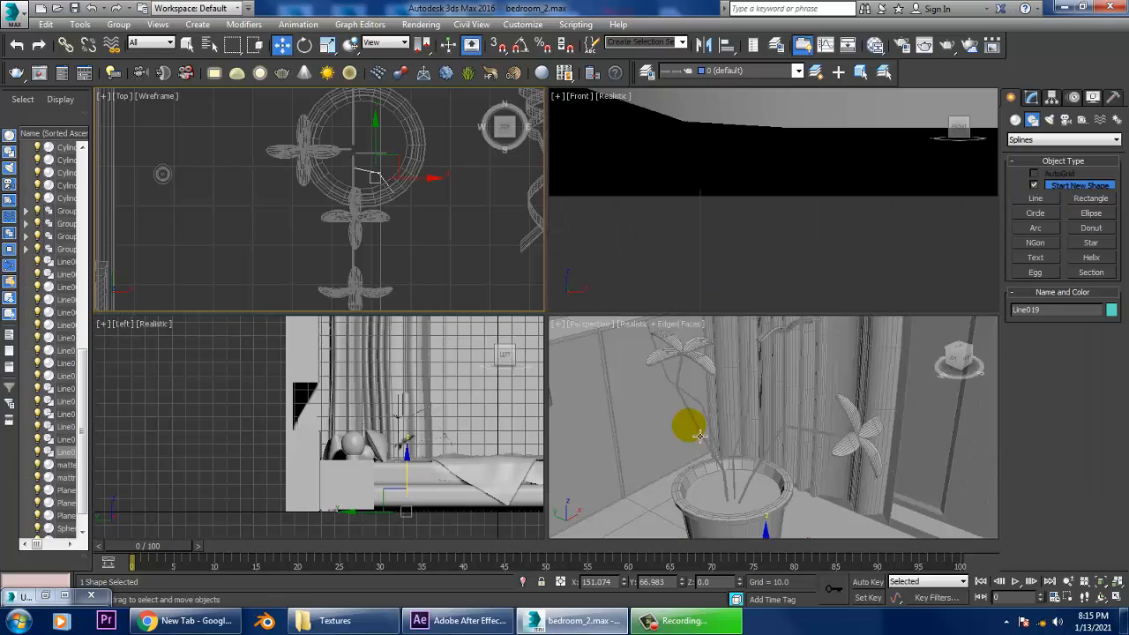
right_click(688, 426)
key("alt+w")
middle_click_drag(579, 307, 583, 254)
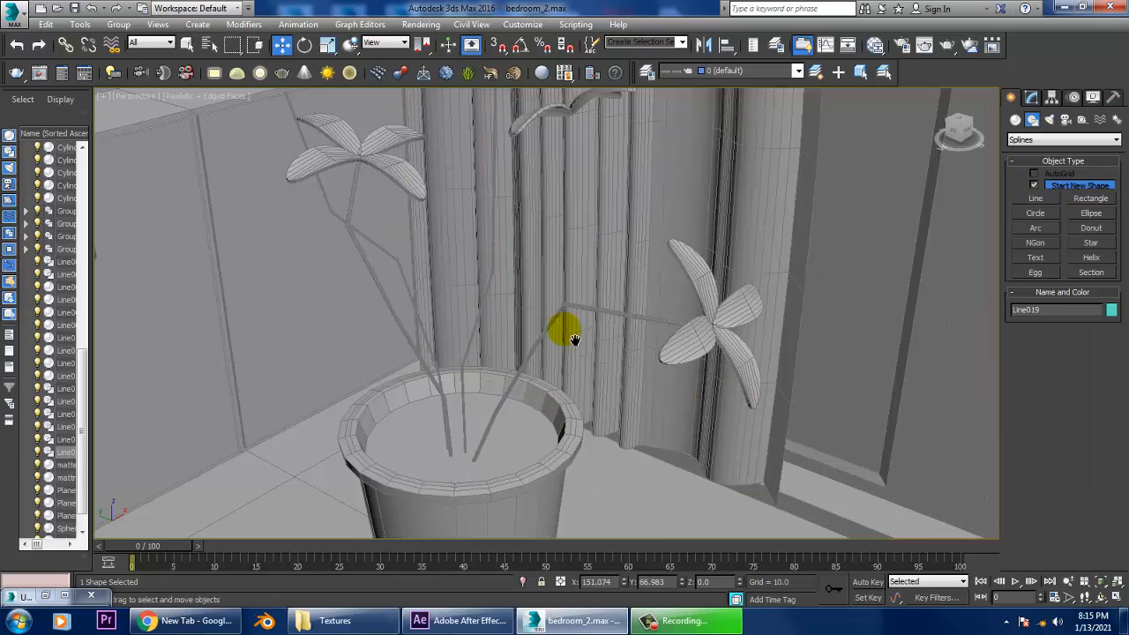
middle_click_drag(542, 458, 589, 205)
scroll(552, 343, "down", 1)
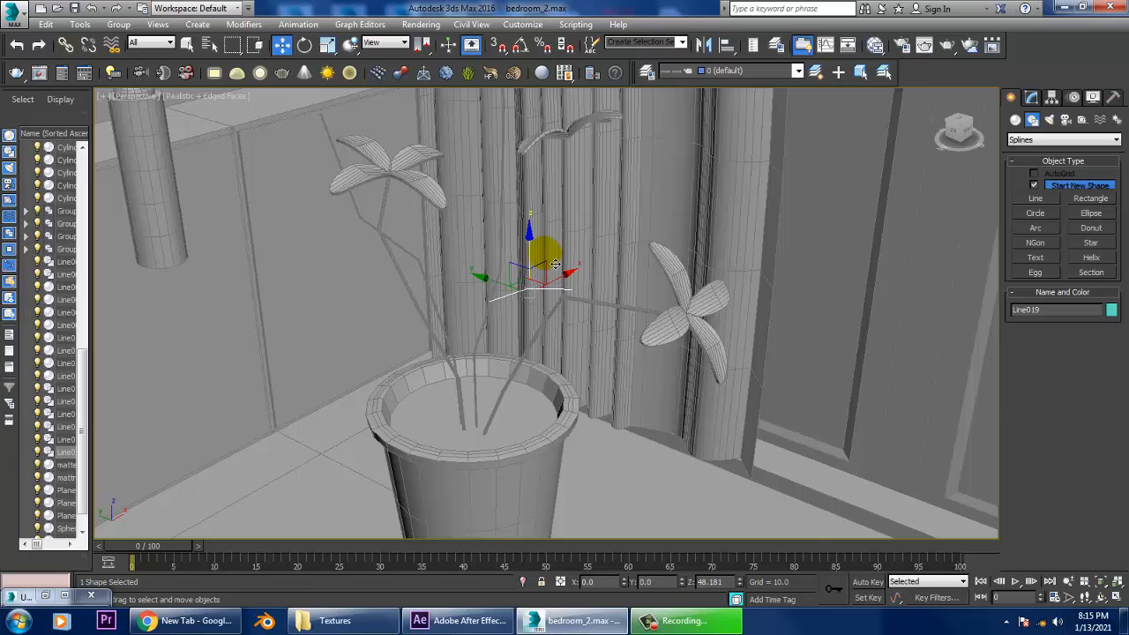
key("z")
middle_click_drag(368, 236, 443, 309, "alt")
left_click_drag(482, 328, 269, 351)
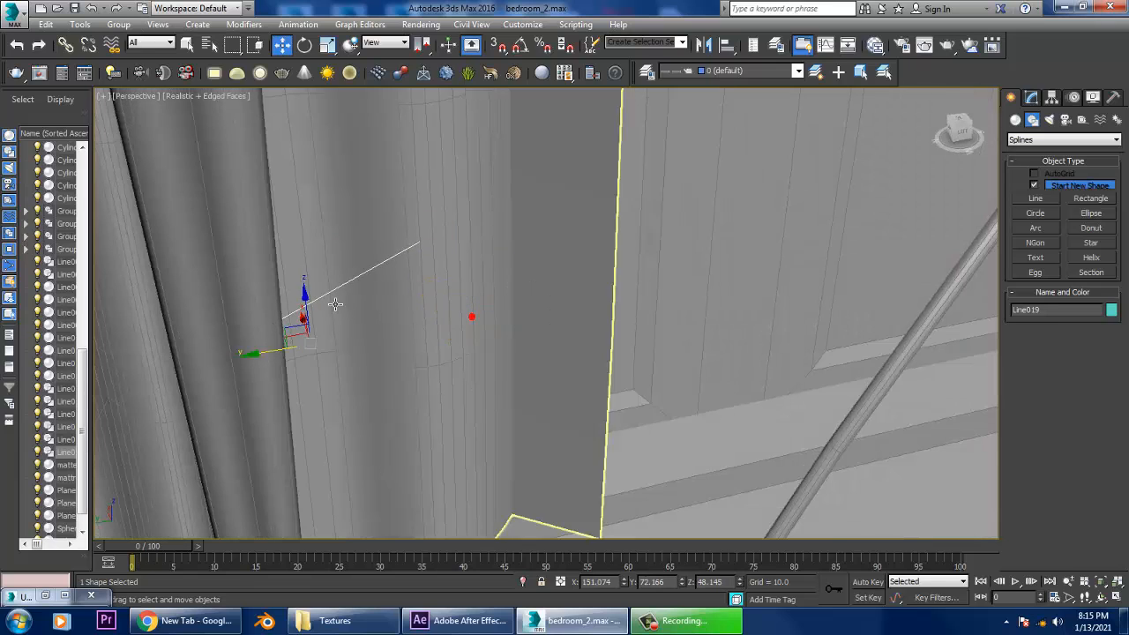
Make the new line display in the viewport as a radial tube with a thickness of 0.41
middle_click_drag(336, 305, 569, 329)
scroll(569, 329, "down", 6)
middle_click_drag(645, 322, 653, 312, "alt")
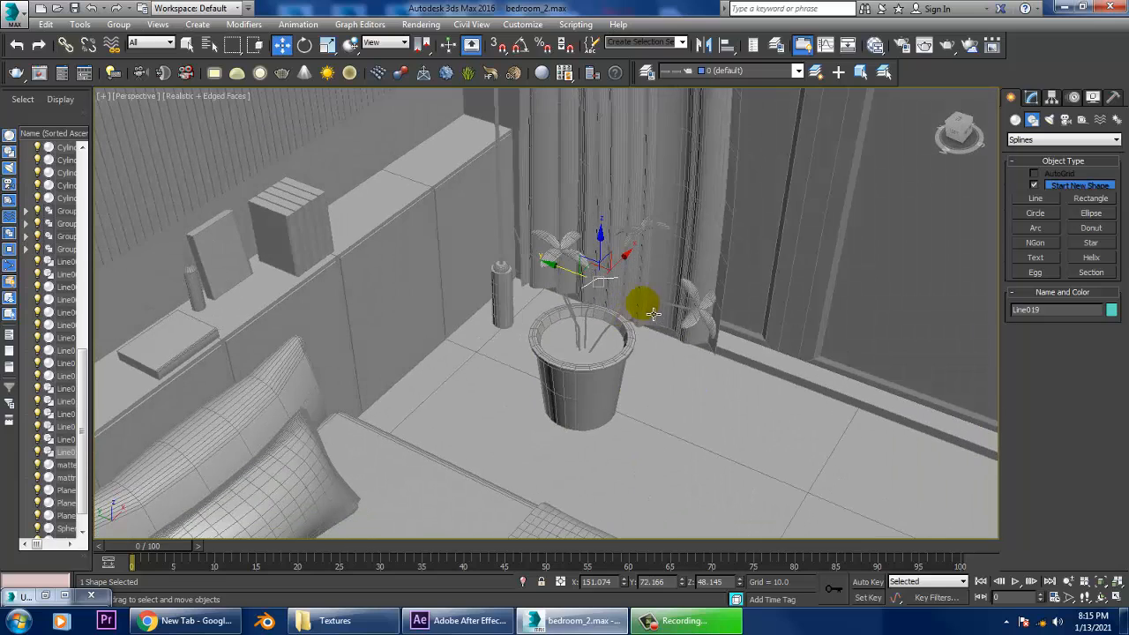
scroll(653, 312, "up", 6)
left_click(1032, 97)
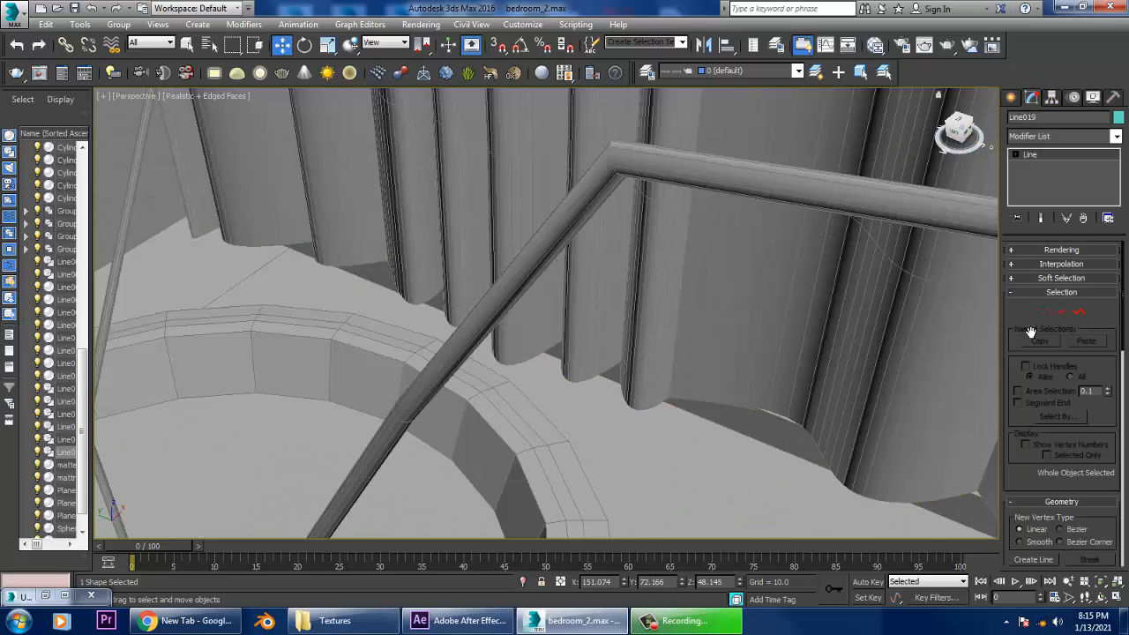
left_click(1041, 250)
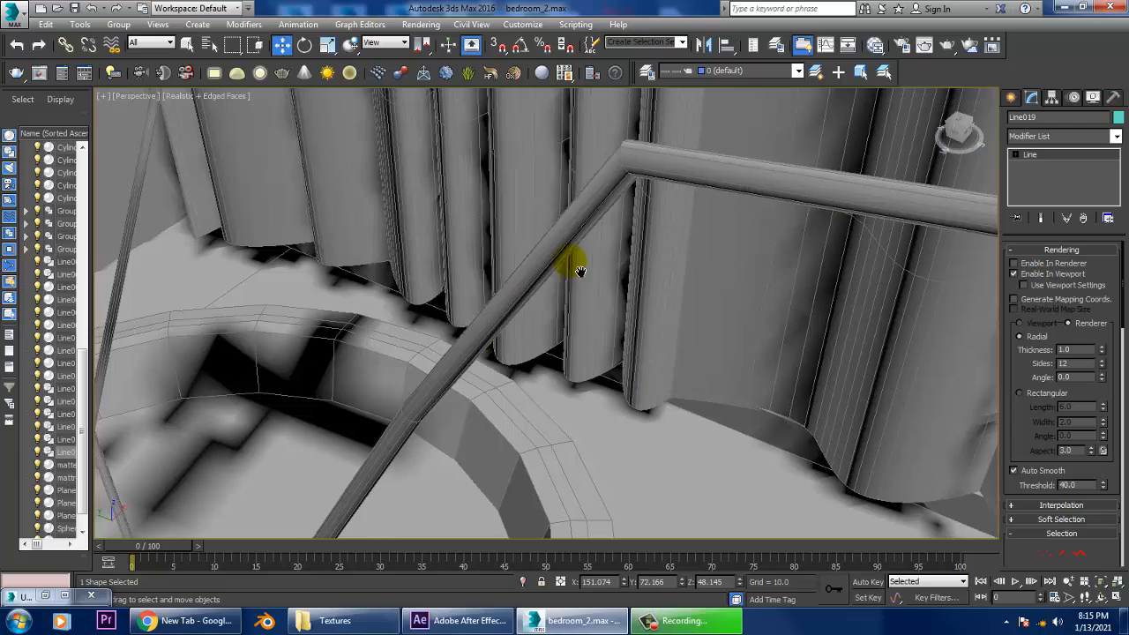
scroll(581, 272, "down", 8)
mouse_move(580, 272)
middle_mouse_down()
mouse_move(627, 265)
mouse_move(575, 269)
middle_mouse_up()
scroll(574, 269, "up", 4)
middle_click_drag(640, 237, 666, 308)
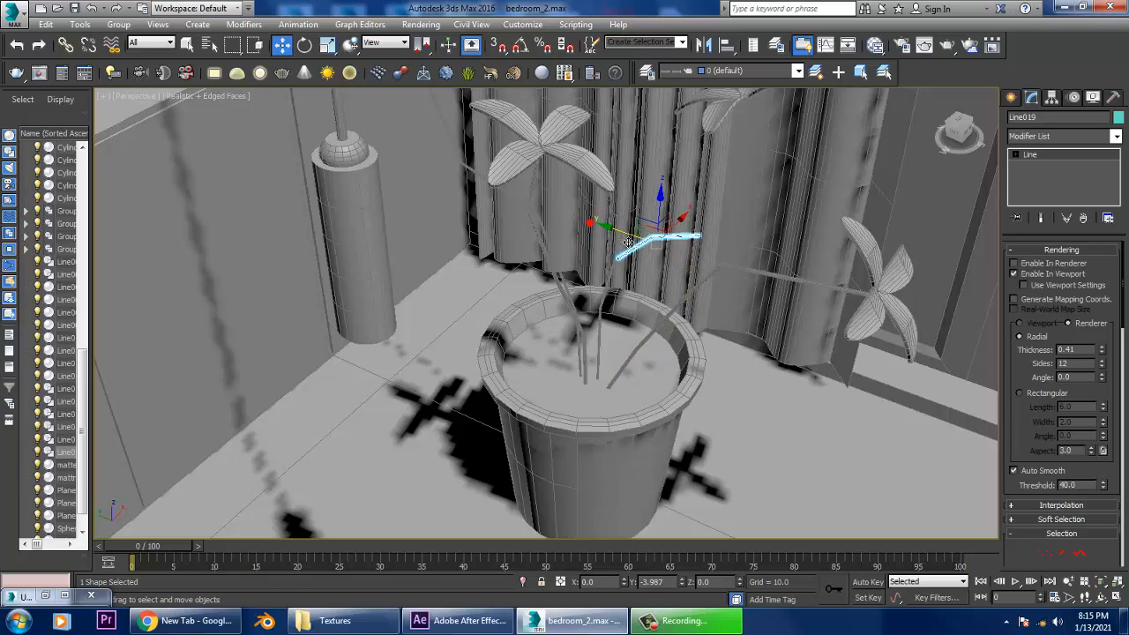
Move the new branch line along Y to about 57 so its end meets the side stem below its bend
key("alt+w")
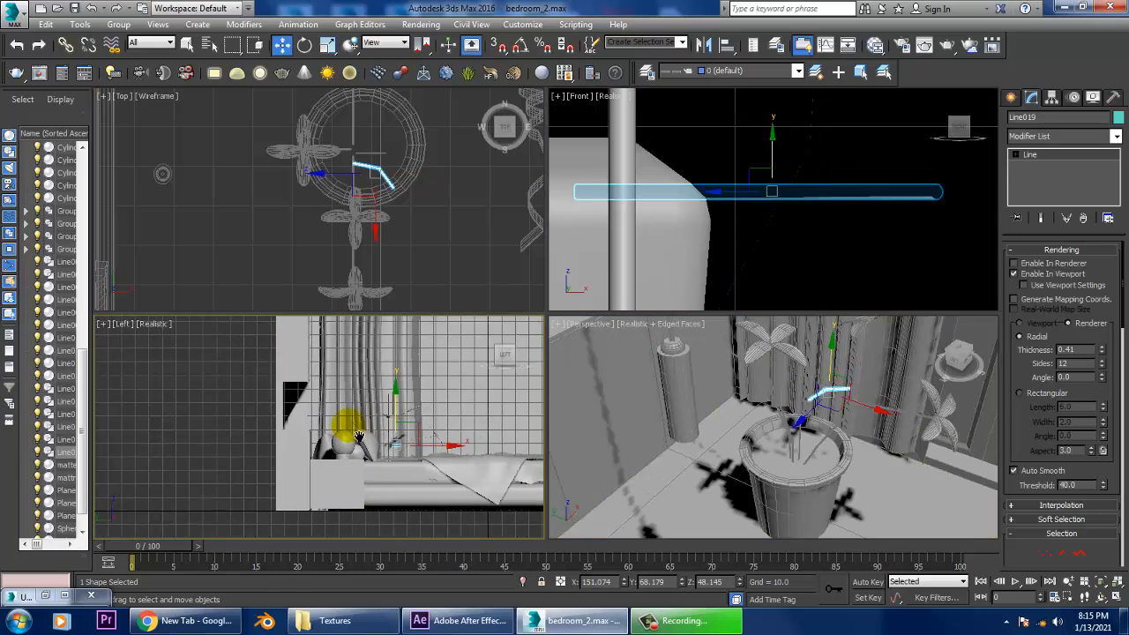
key("alt+w")
key("z")
middle_click_drag(536, 378, 539, 361)
scroll(541, 361, "down", 4)
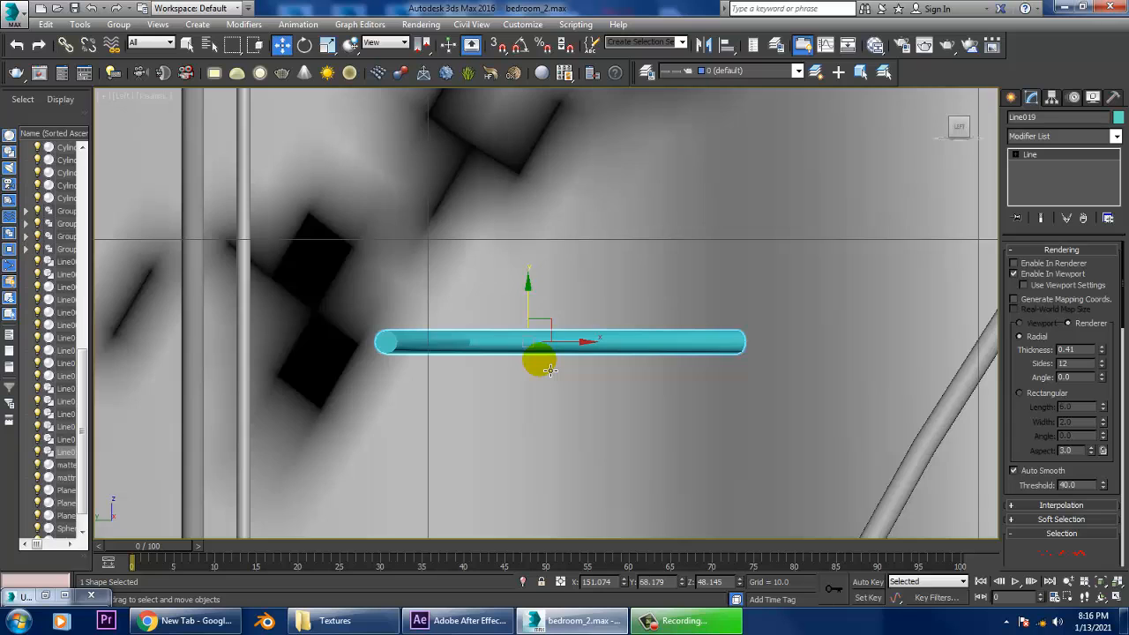
key("F3")
scroll(530, 331, "down", 5)
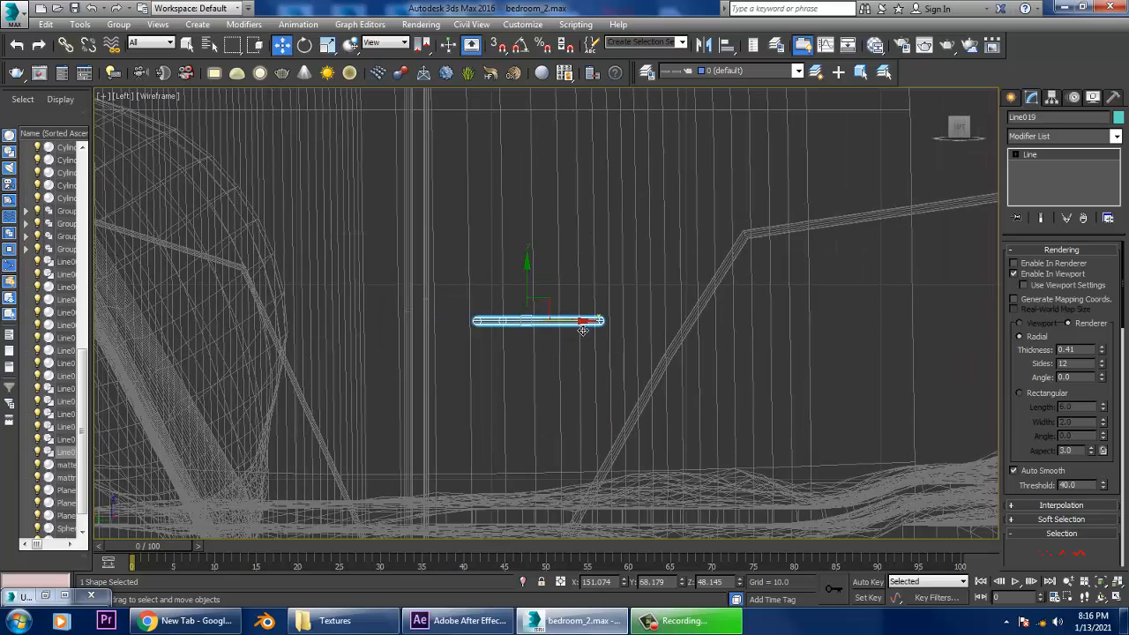
key("alt+w")
right_click(810, 429)
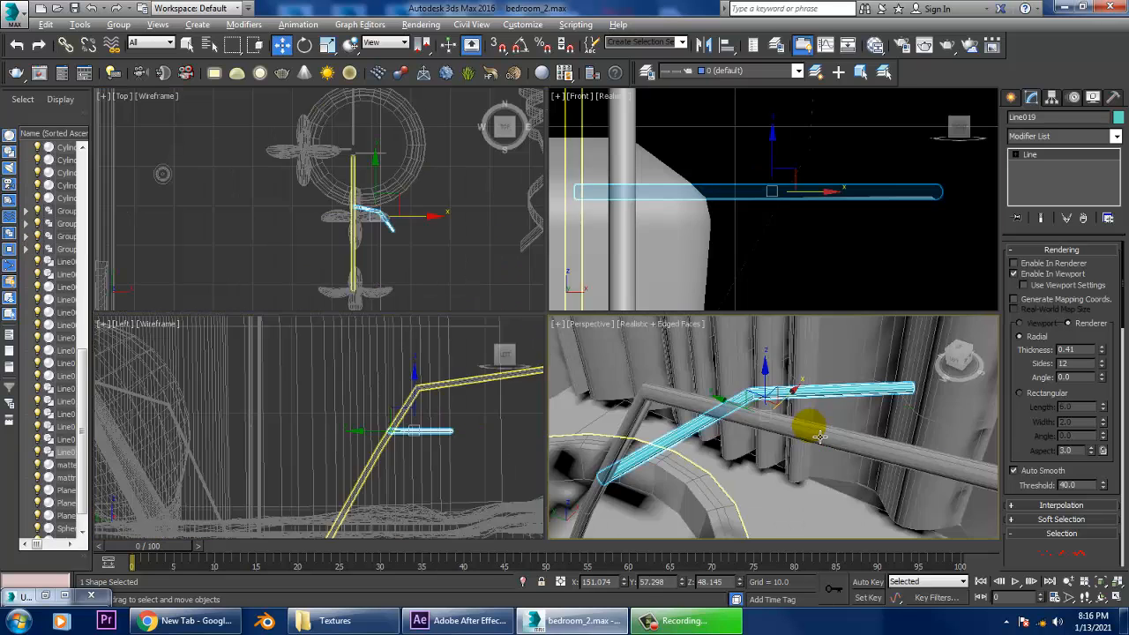
Copy the outward-facing flower to the new branch line and scale the copy down uniformly
key("alt+w")
scroll(645, 352, "down", 4)
middle_click_drag(645, 353, 639, 325, "alt")
left_click(914, 331)
middle_click_drag(914, 331, 735, 370, "alt")
left_click_drag(687, 338, 543, 278, "shift")
left_click(569, 371)
key("r")
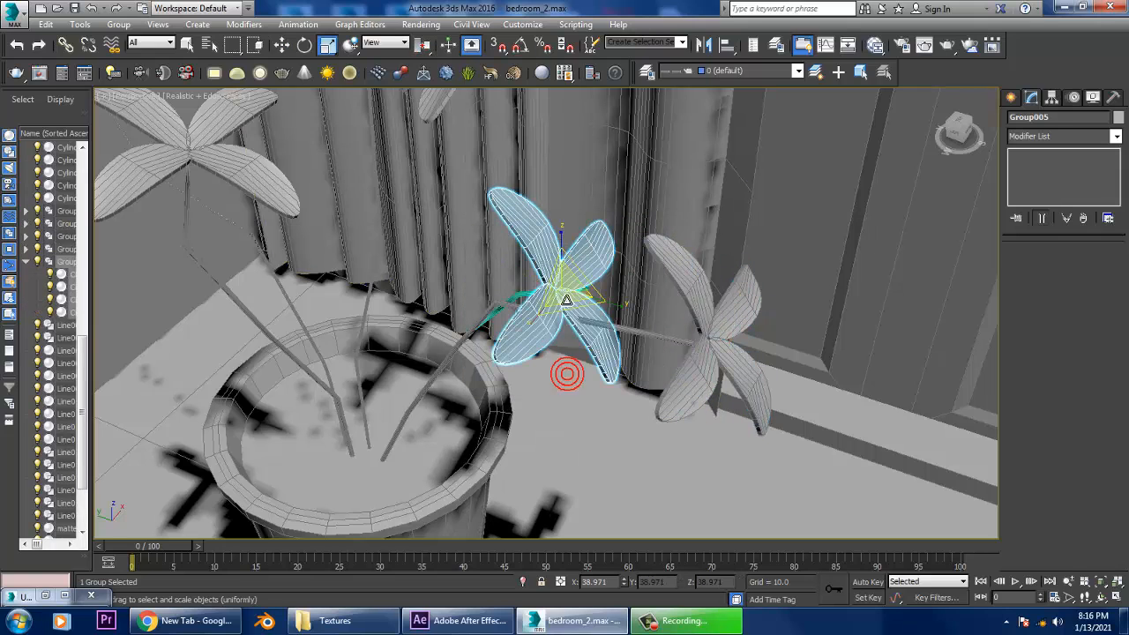
middle_click_drag(589, 328, 556, 273, "alt")
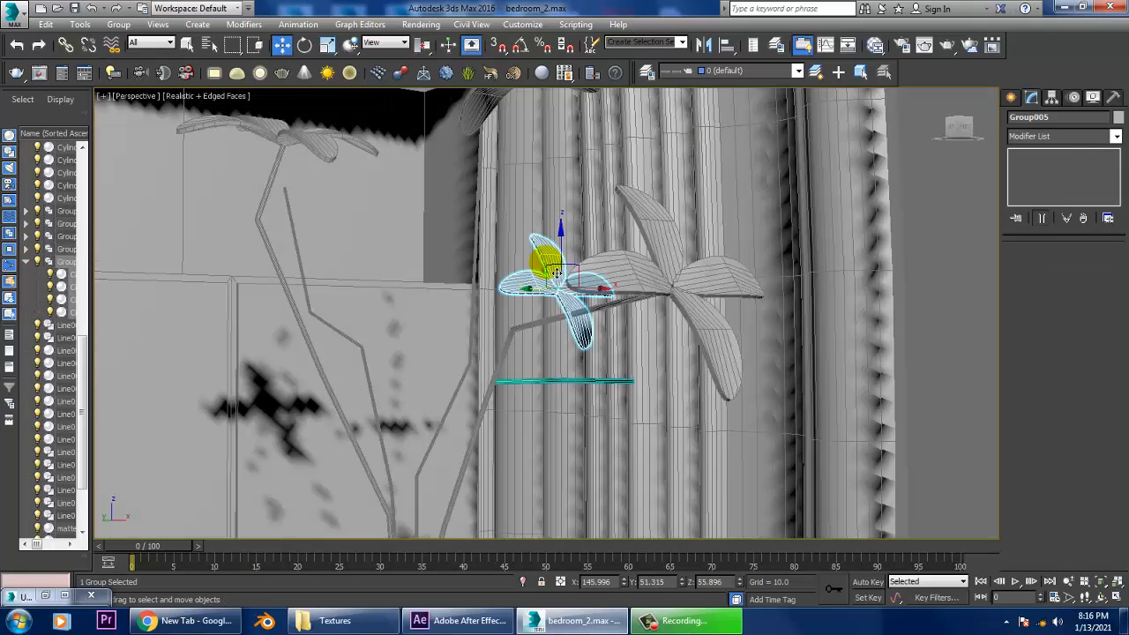
Move the small flower copy onto the tip of the new branch line, near X 157, Y 54, Z 47, and tilt it about X
left_click_drag(569, 261, 568, 393)
middle_click_drag(568, 393, 587, 422, "alt")
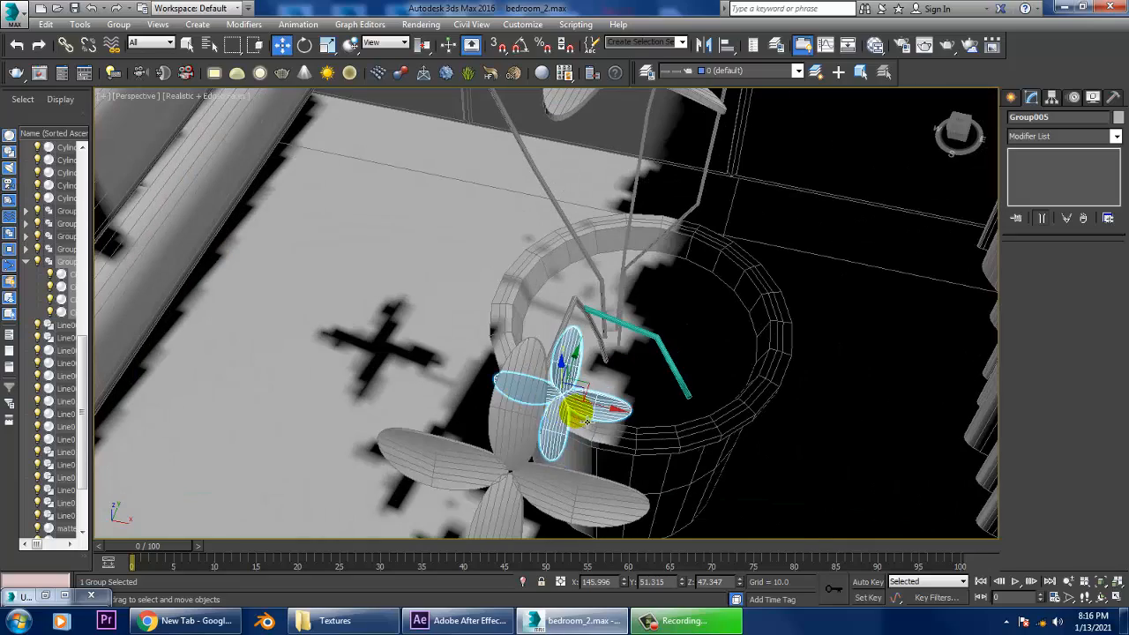
left_click_drag(616, 419, 723, 406)
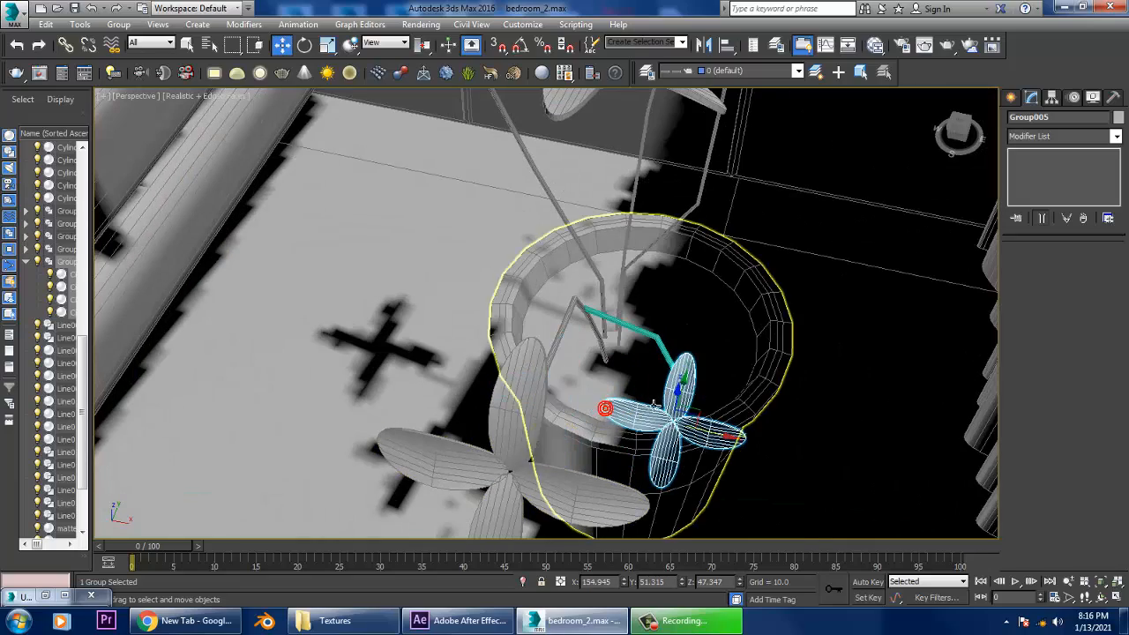
middle_click_drag(605, 403, 668, 422, "alt")
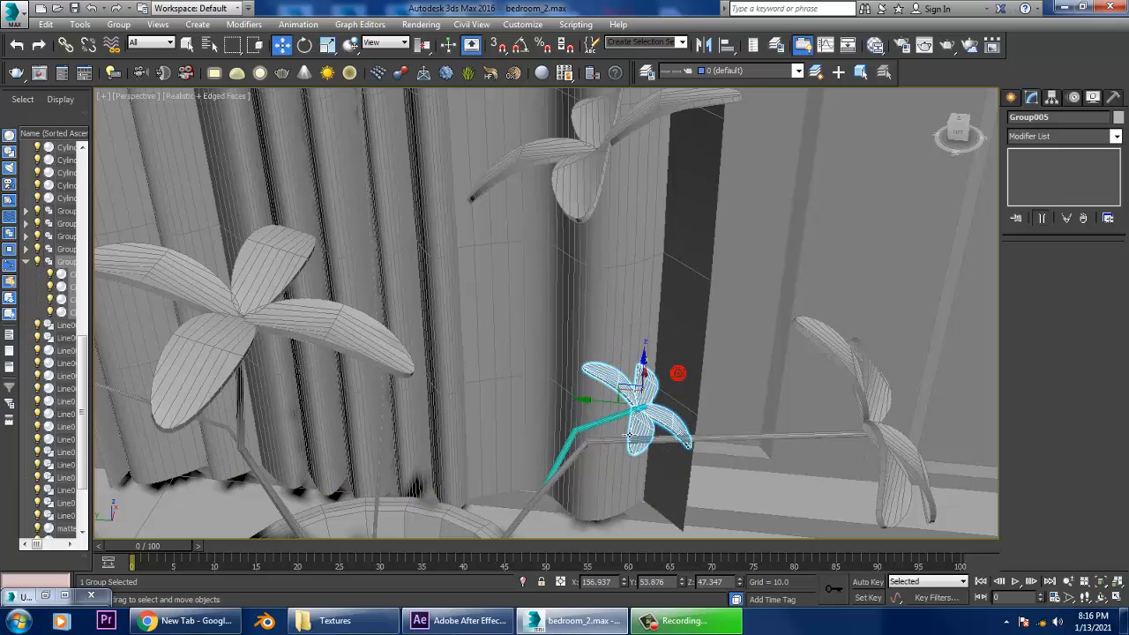
mouse_move(626, 409)
middle_mouse_down("alt")
mouse_move(735, 415)
mouse_move(682, 367)
middle_mouse_up("alt")
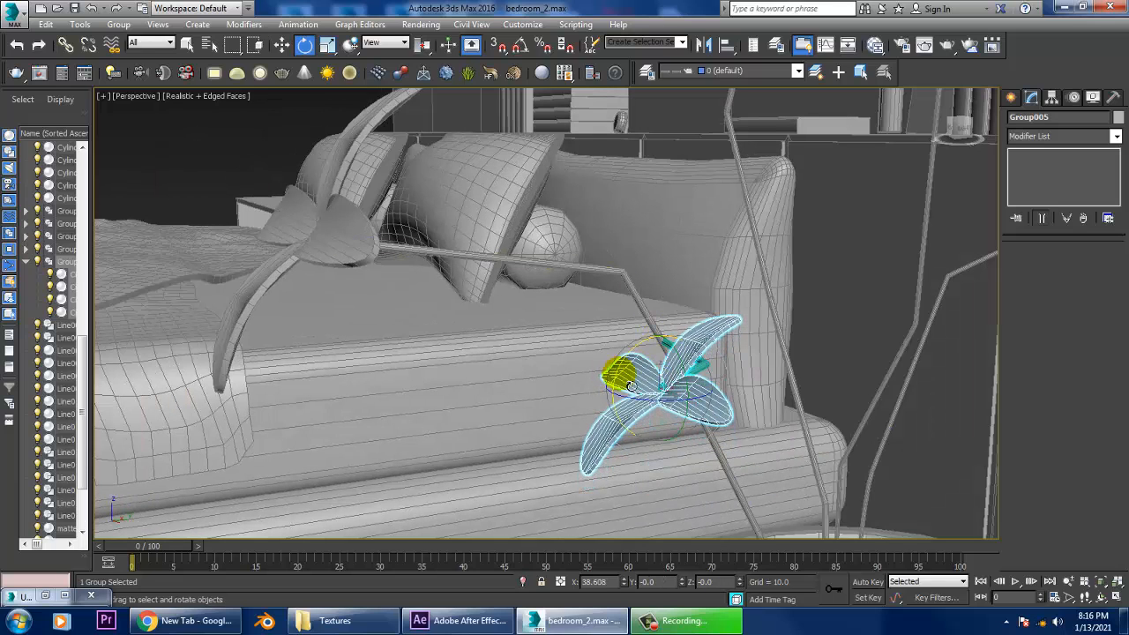
left_click_drag(626, 403, 691, 401)
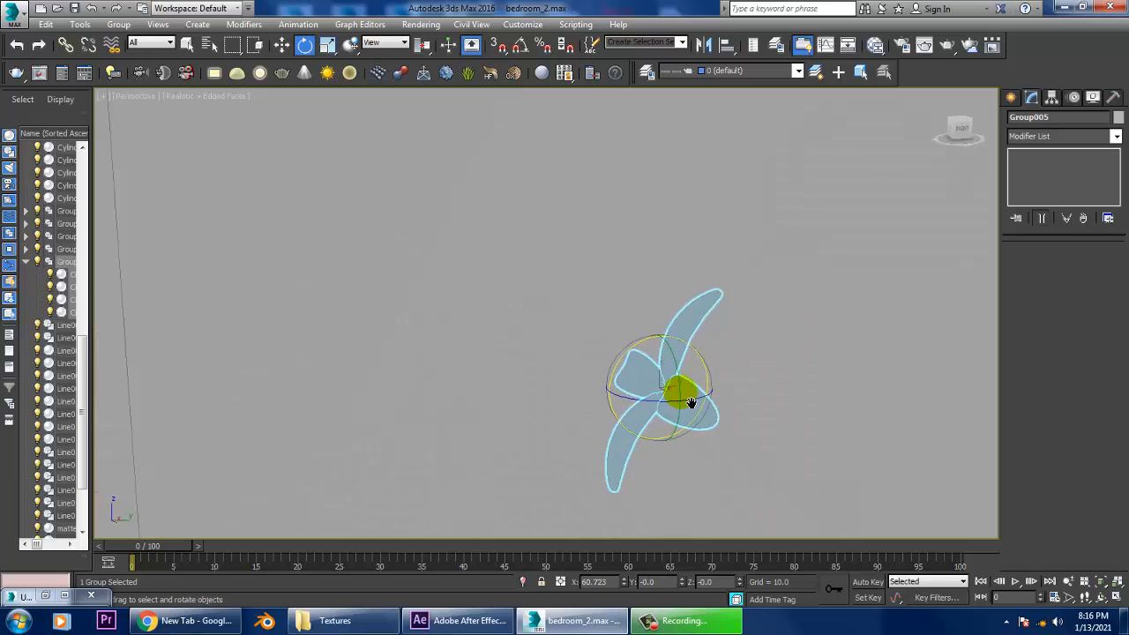
middle_click_drag(693, 392, 641, 340, "alt")
Raise the large upright flower towards the top of the tall stem, level it about X, and shift it over the stem
left_click(727, 290)
scroll(731, 338, "down", 3)
scroll(733, 339, "up", 3)
key("w")
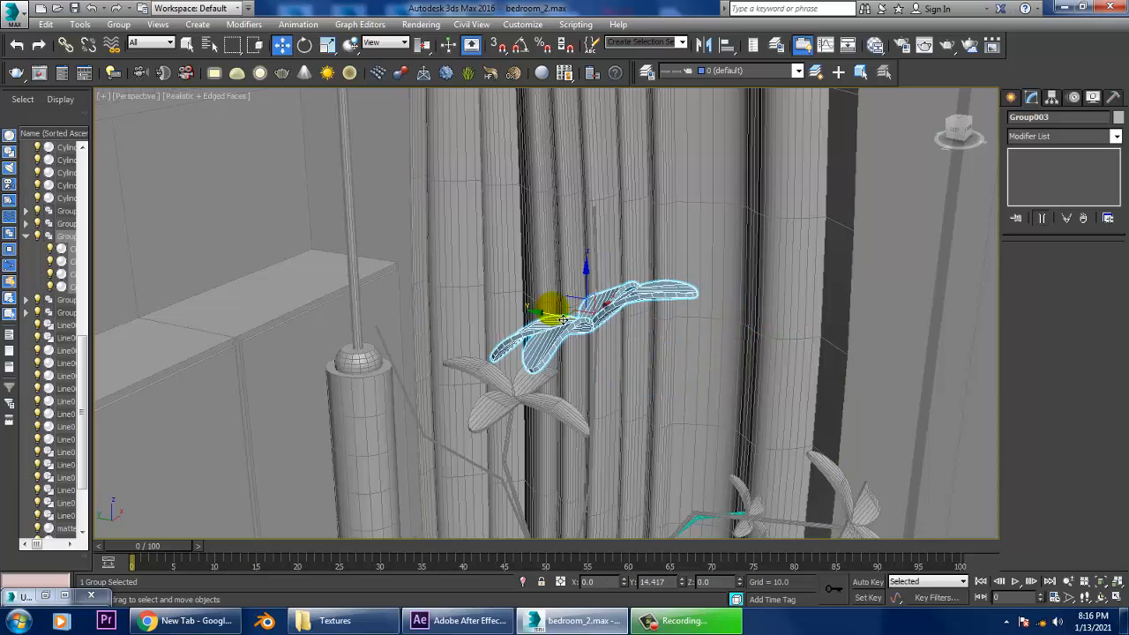
left_click_drag(605, 284, 604, 172)
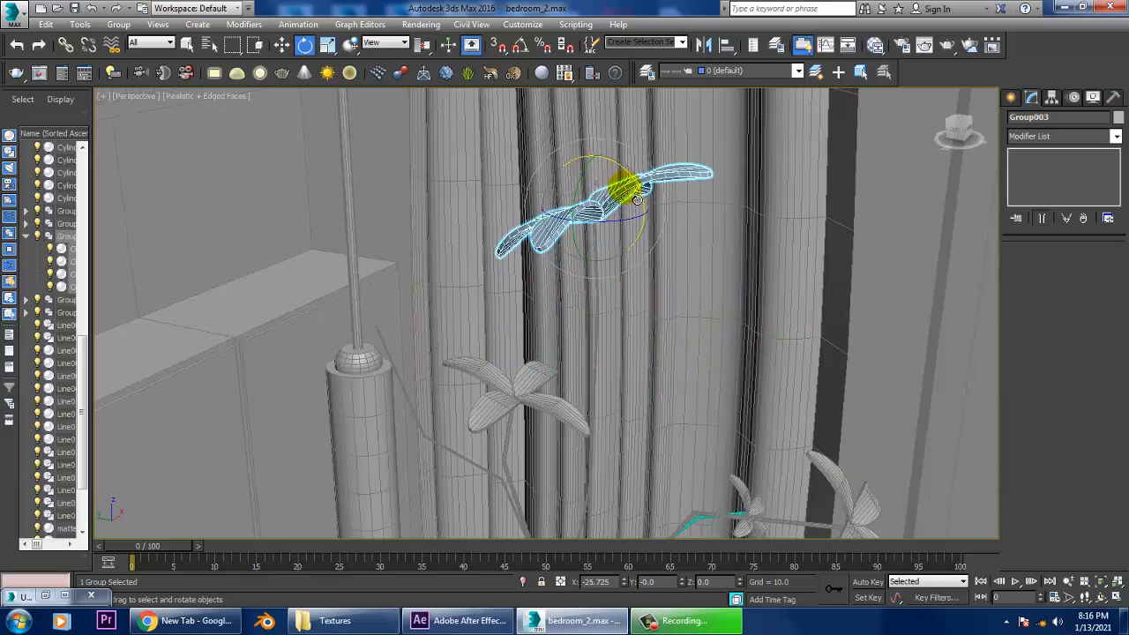
middle_click_drag(708, 223, 670, 222, "alt")
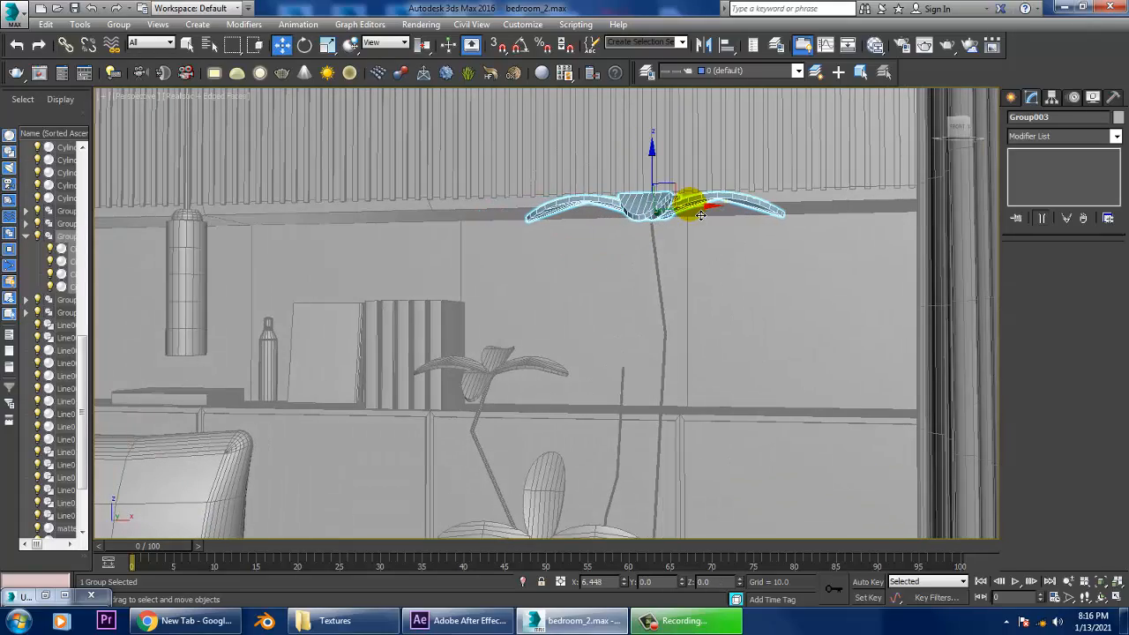
middle_click_drag(666, 215, 643, 283, "alt")
Seat the large flower on the tip of the tall stem and scale it down uniformly
scroll(689, 252, "up", 5)
left_click_drag(586, 298, 533, 176)
scroll(553, 181, "down", 4)
scroll(535, 181, "down", 4)
middle_click_drag(538, 184, 580, 204, "alt")
scroll(608, 217, "down", 2)
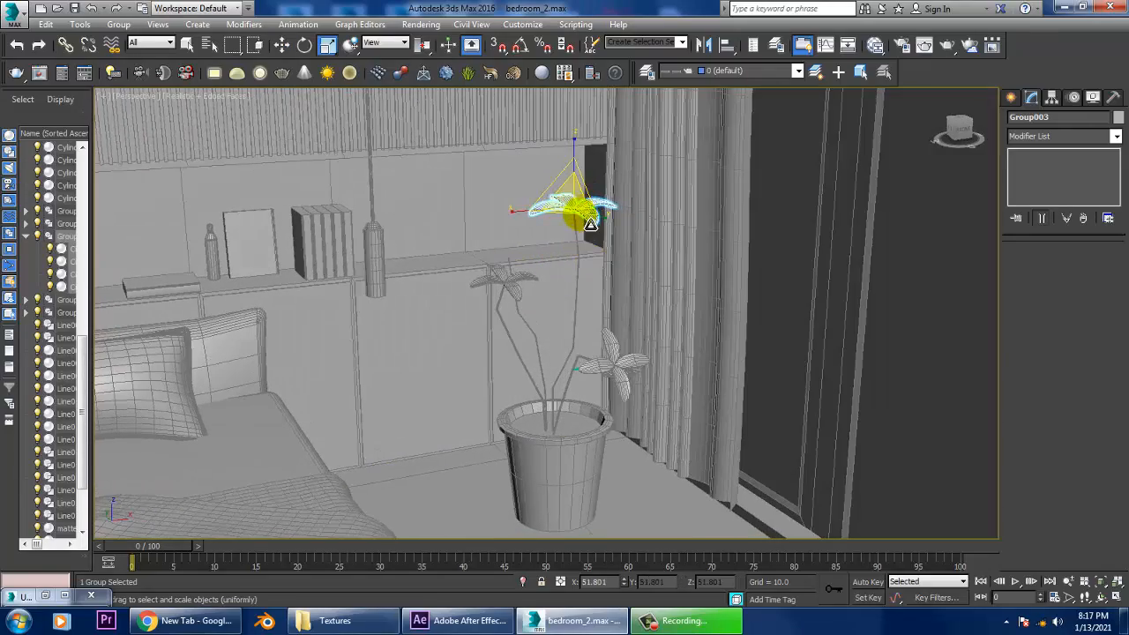
Make one copy of the tall stem's flower directly below the original
scroll(573, 246, "up", 3)
middle_click_drag(571, 250, 581, 245, "alt")
mouse_move(585, 168)
left_mouse_down("shift")
mouse_move(582, 296)
mouse_move(567, 285)
left_mouse_up("shift")
left_click(567, 373)
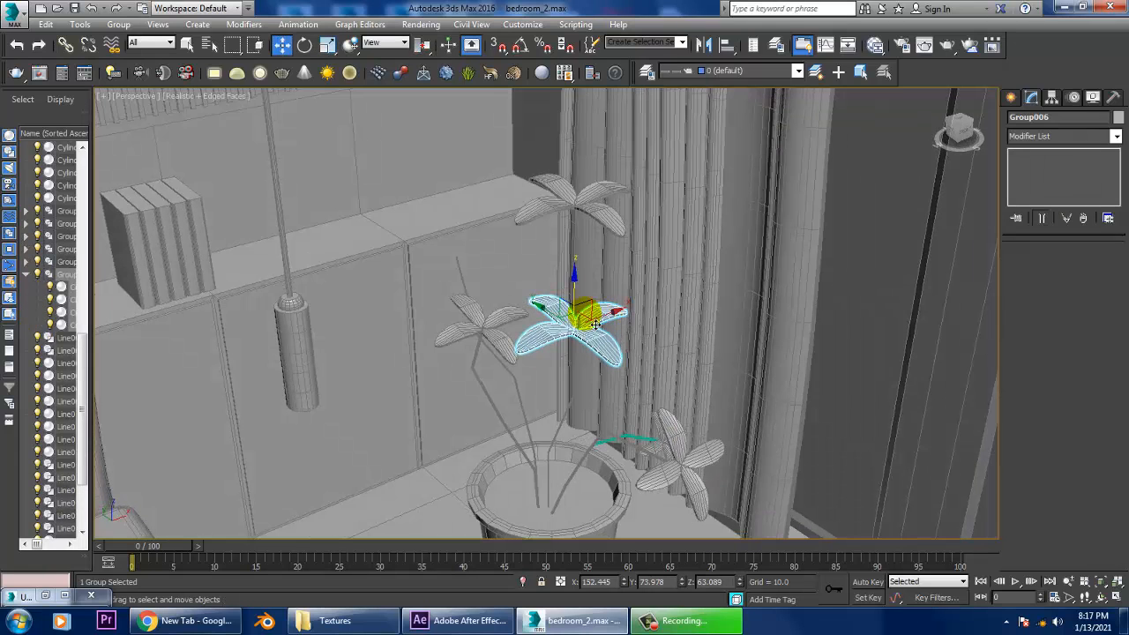
Move the copied flower to the bare branch tip behind the middle flower and scale it down uniformly to about 35 percent
key("r")
scroll(597, 351, "up", 3)
key("w")
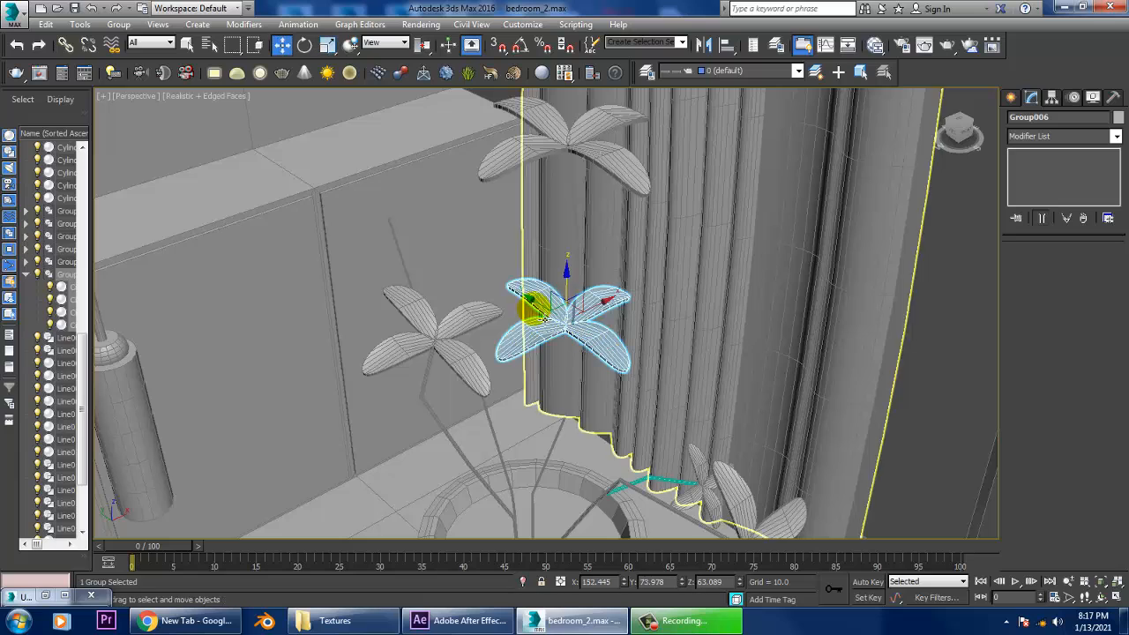
left_click_drag(591, 331, 397, 174)
left_click_drag(433, 199, 429, 214)
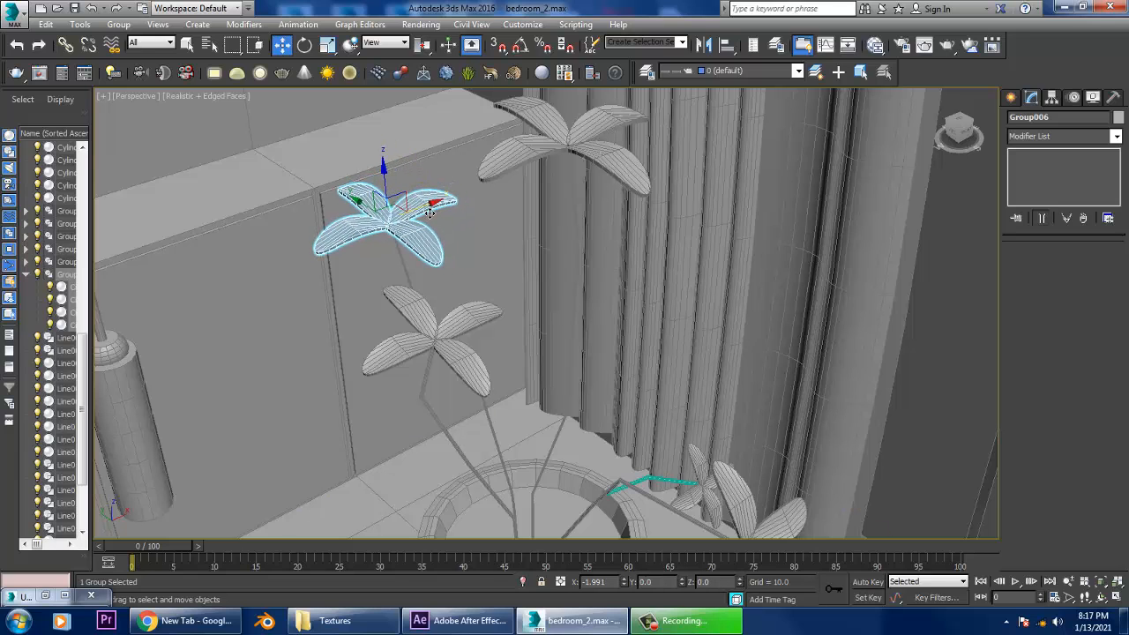
key("r")
key("w")
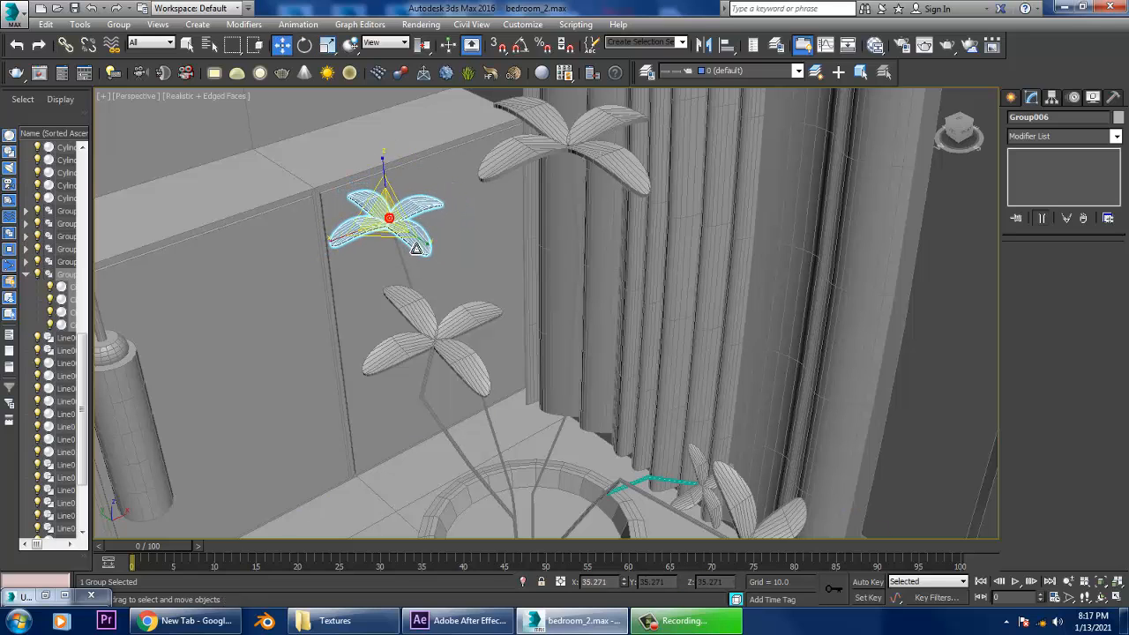
Align the copied flower with the bare branch tip in the Left view, at about Y 101 and Z 69.6
mouse_move(400, 236)
middle_mouse_down("alt")
mouse_move(497, 216)
mouse_move(497, 254)
mouse_move(389, 241)
middle_mouse_up("alt")
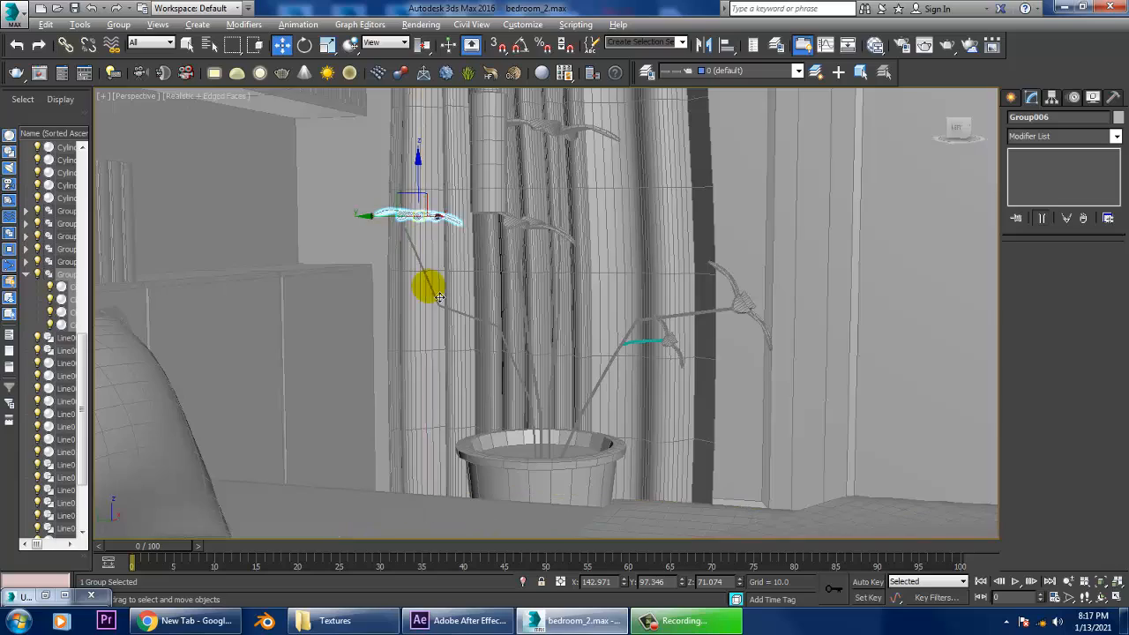
key("alt+w")
middle_click_drag(464, 372, 526, 327)
key("z")
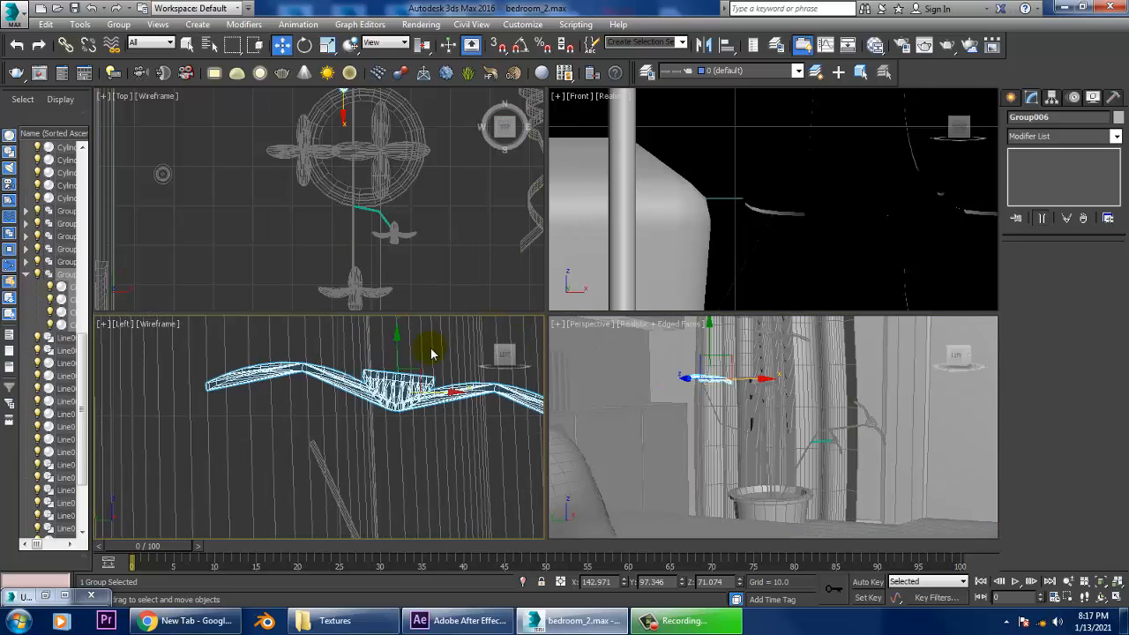
middle_click_drag(439, 394, 482, 323)
key("alt+w")
left_click_drag(704, 172, 538, 225)
Shift the copied flower slightly along X in the Top view towards its branch line
key("alt+w")
middle_click_drag(354, 197, 410, 305)
key("alt+w")
key("z")
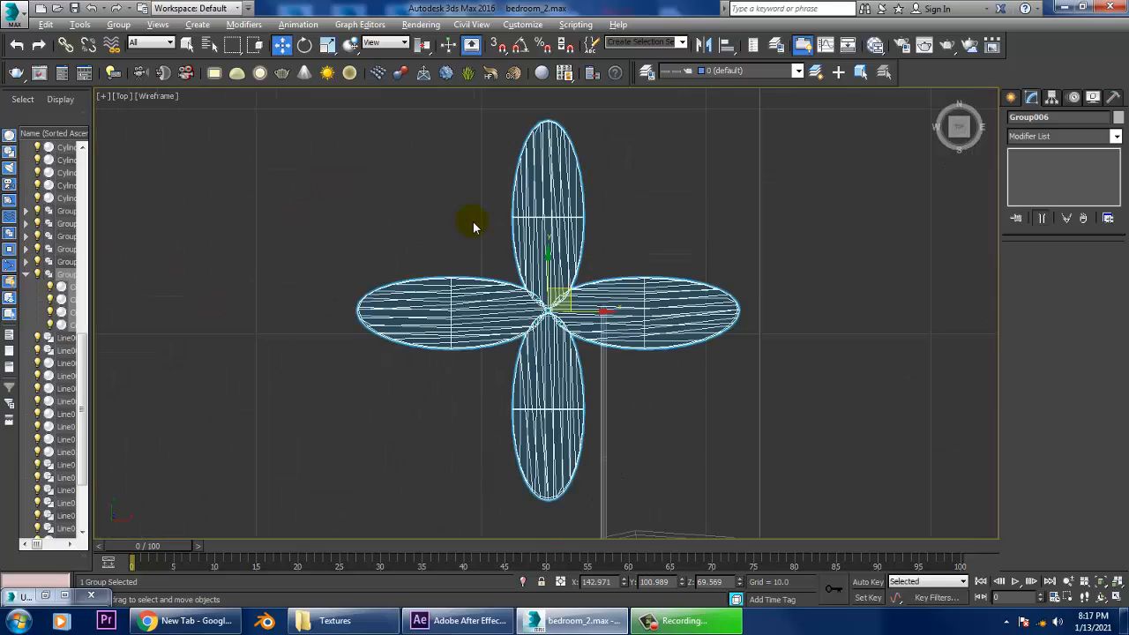
scroll(485, 235, "down", 6)
scroll(557, 275, "up", 3)
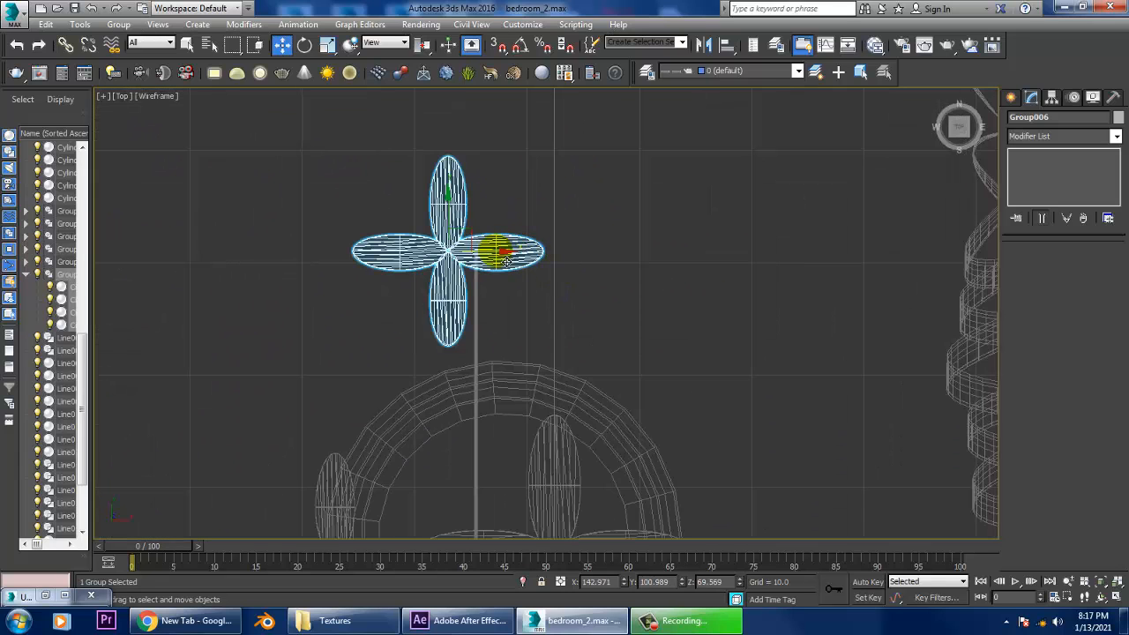
left_click_drag(506, 262, 514, 262)
Tilt the copied flower slightly about the X axis on its branch tip
key("alt+w")
middle_click_drag(749, 403, 684, 408, "alt")
key("e")
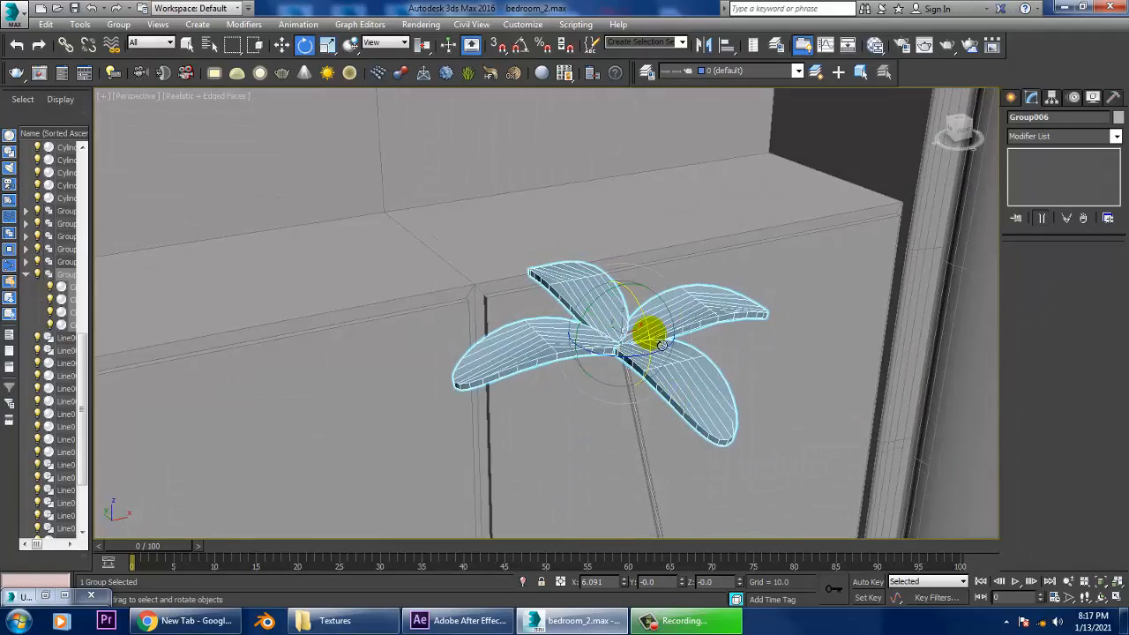
left_click_drag(650, 330, 650, 323)
scroll(671, 344, "down", 5)
middle_click_drag(690, 367, 598, 259, "alt")
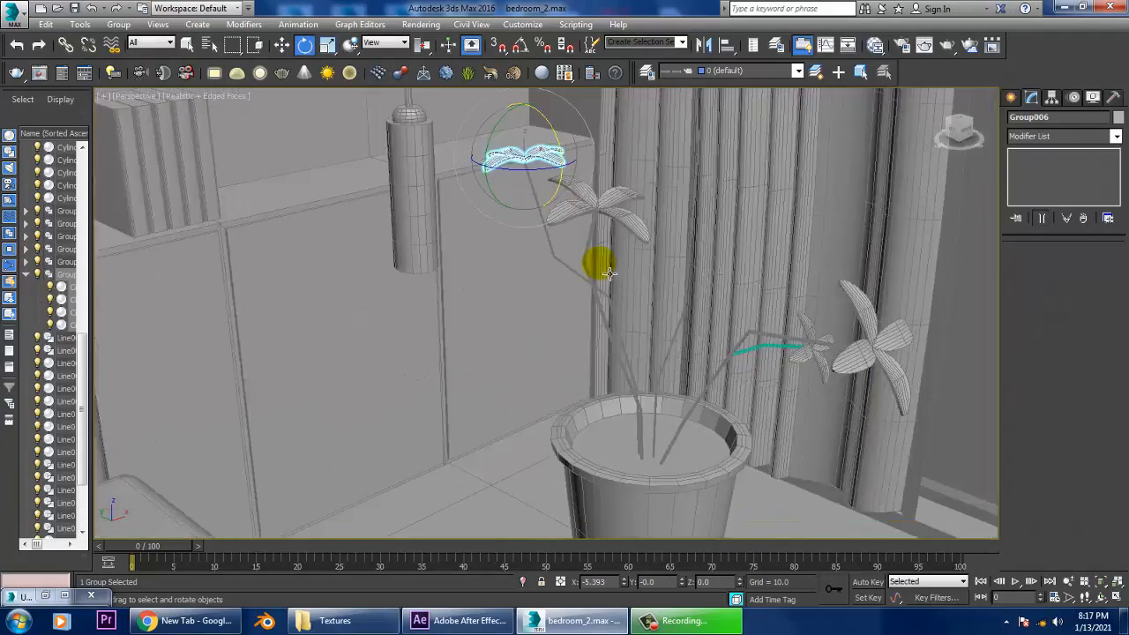
scroll(723, 315, "up", 5)
middle_click_drag(723, 315, 647, 313)
scroll(633, 281, "down", 6)
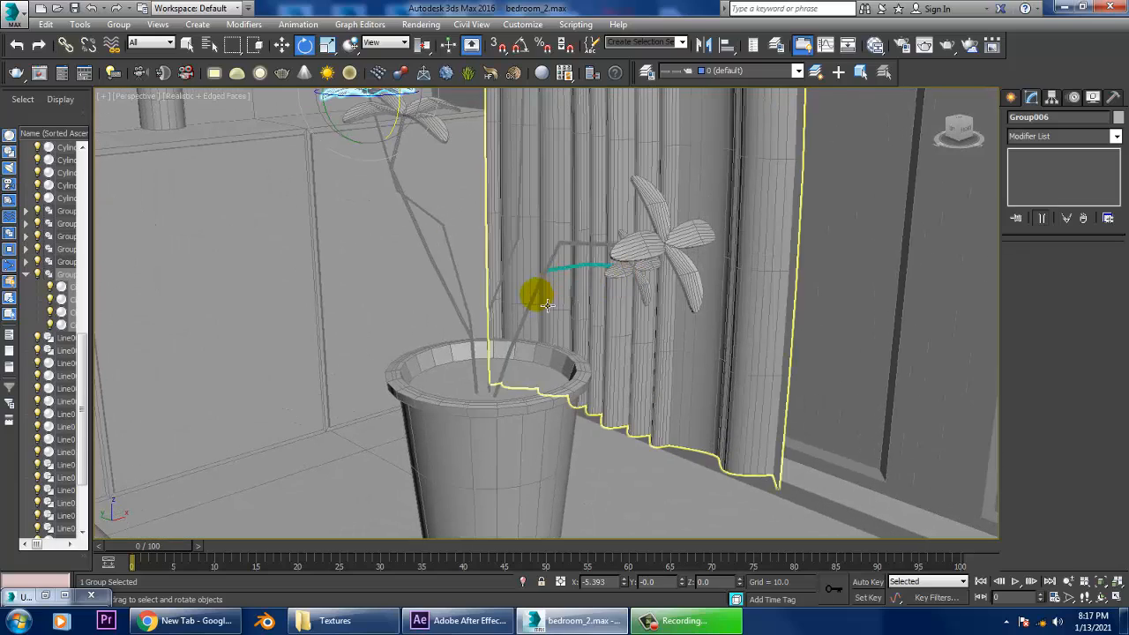
Change the teal branch line's object color to light grey
left_click(578, 265)
left_click(1119, 117)
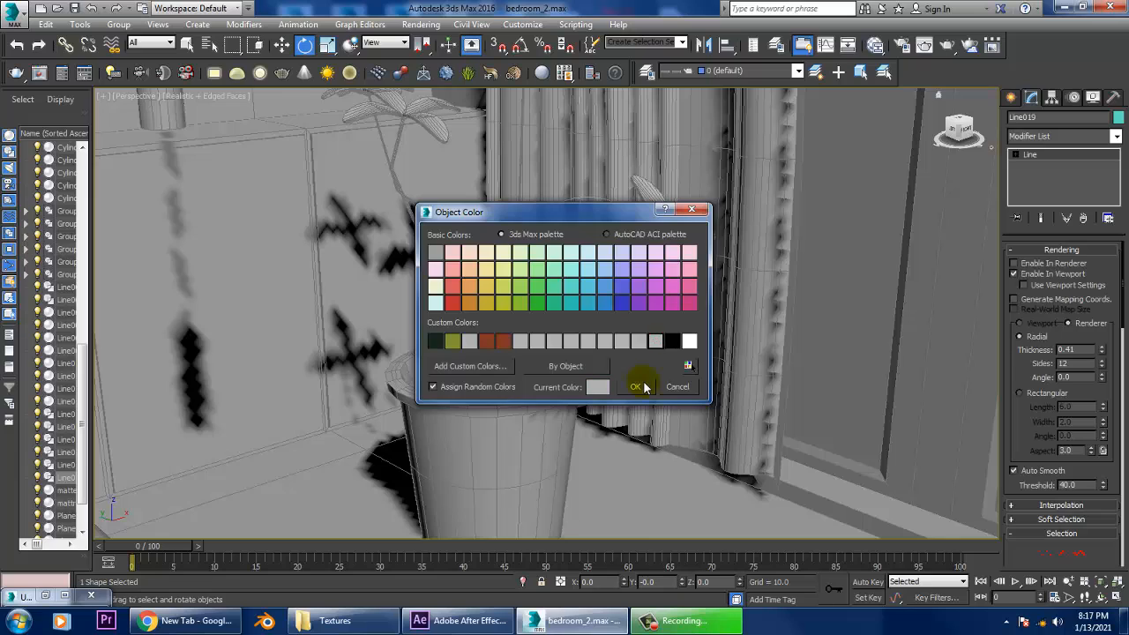
left_click(635, 387)
Select the grey branch line with its side stem and large flower, and make one rotated copy of all three
middle_click_drag(640, 353, 668, 270, "alt")
scroll(627, 341, "up", 3)
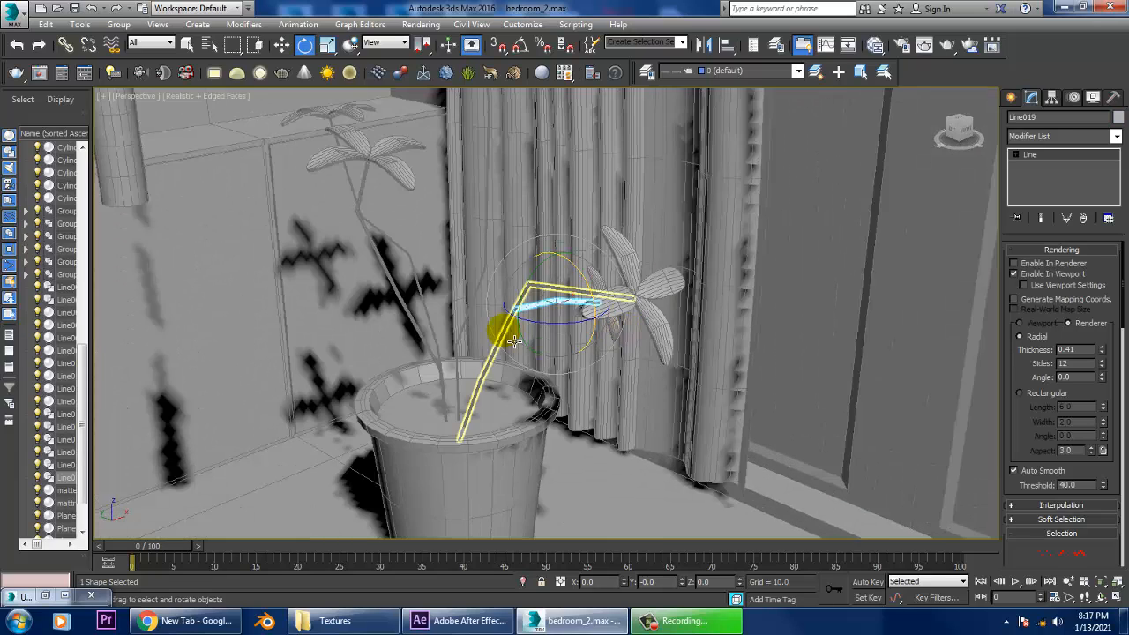
left_click(666, 294, "ctrl")
middle_click_drag(646, 301, 620, 350, "alt")
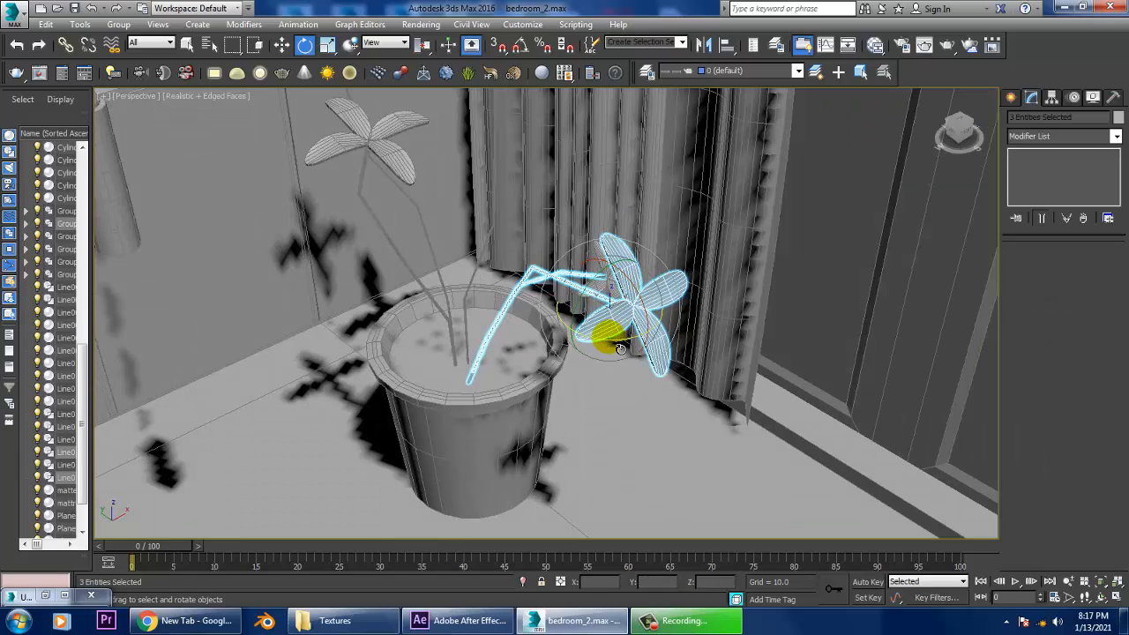
mouse_move(600, 348)
left_mouse_down("shift")
mouse_move(618, 251)
mouse_move(781, 322)
mouse_move(599, 375)
left_mouse_up("shift")
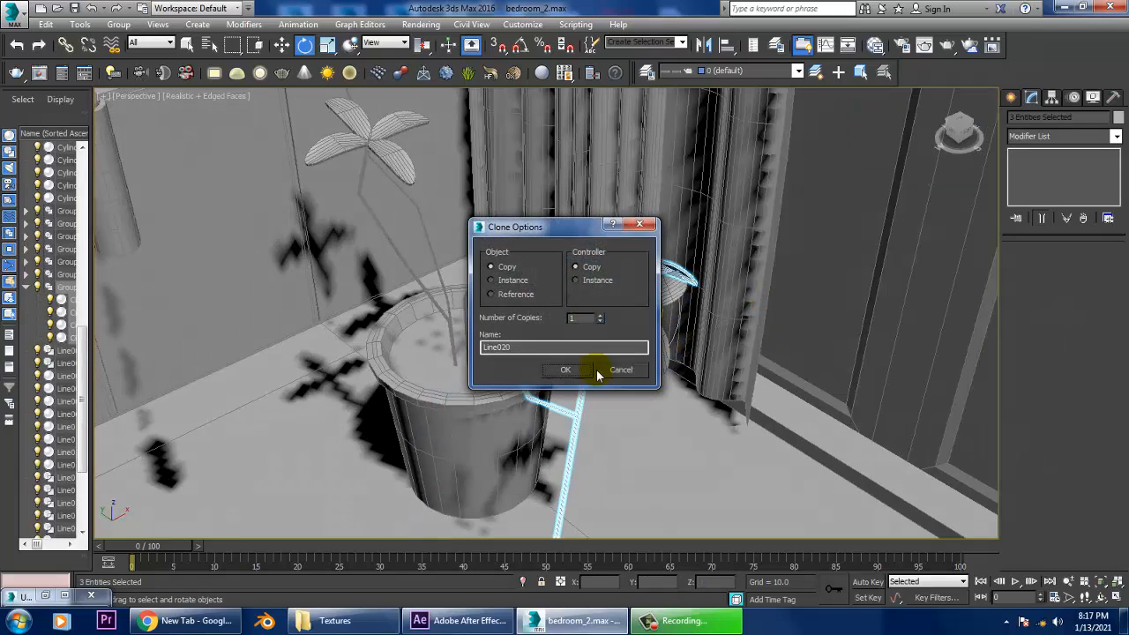
left_click(570, 372)
middle_click_drag(570, 372, 559, 390, "alt")
Move the copied stem, branch and flower towards the pot and scale them down uniformly
key("w")
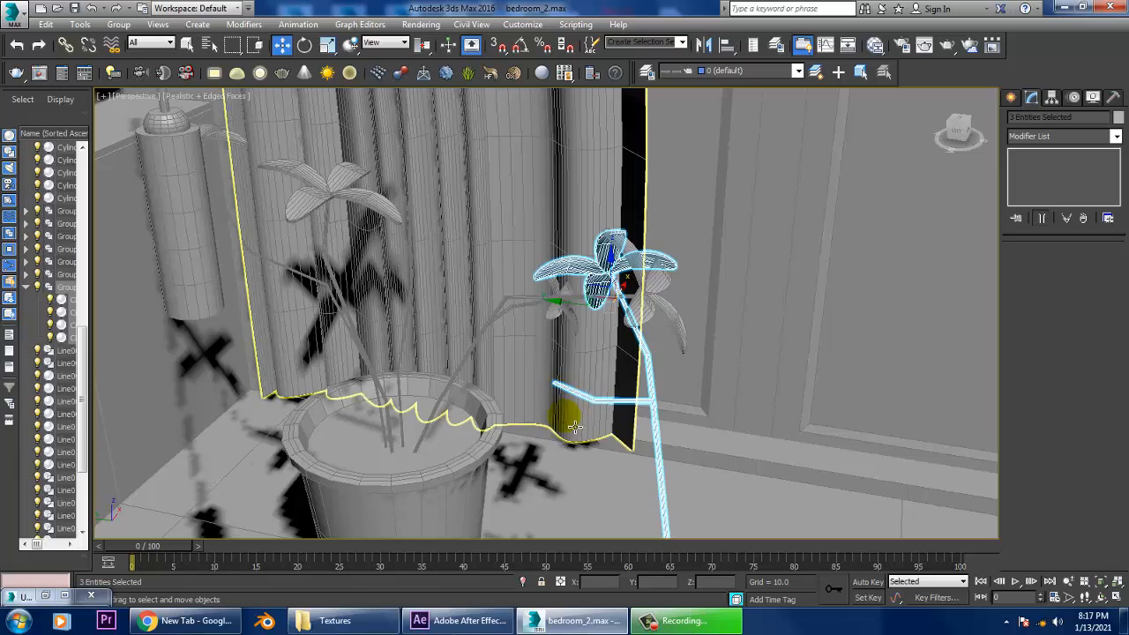
middle_click_drag(632, 407, 600, 255, "alt")
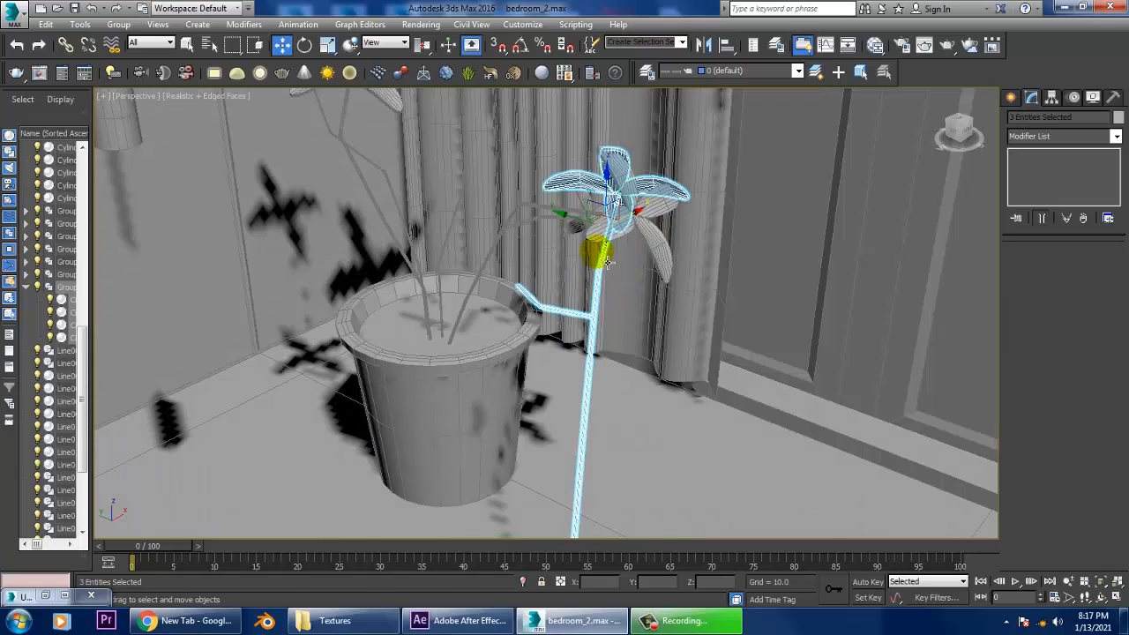
left_click_drag(575, 226, 447, 171)
middle_click_drag(440, 170, 448, 262, "alt")
key("r")
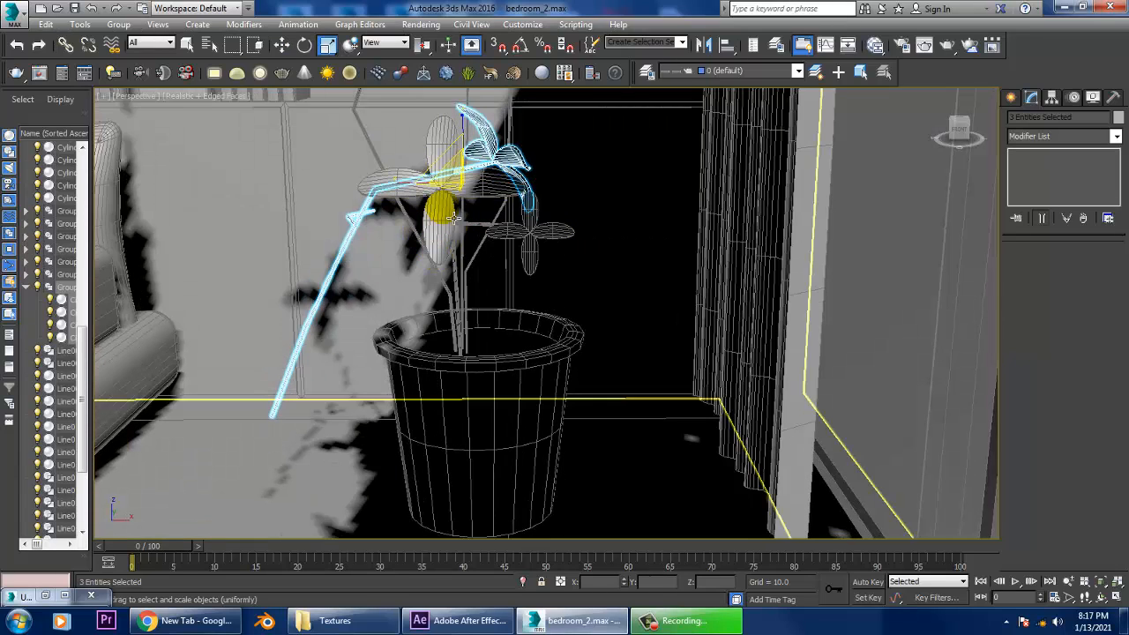
left_click_drag(448, 169, 471, 197)
key("w")
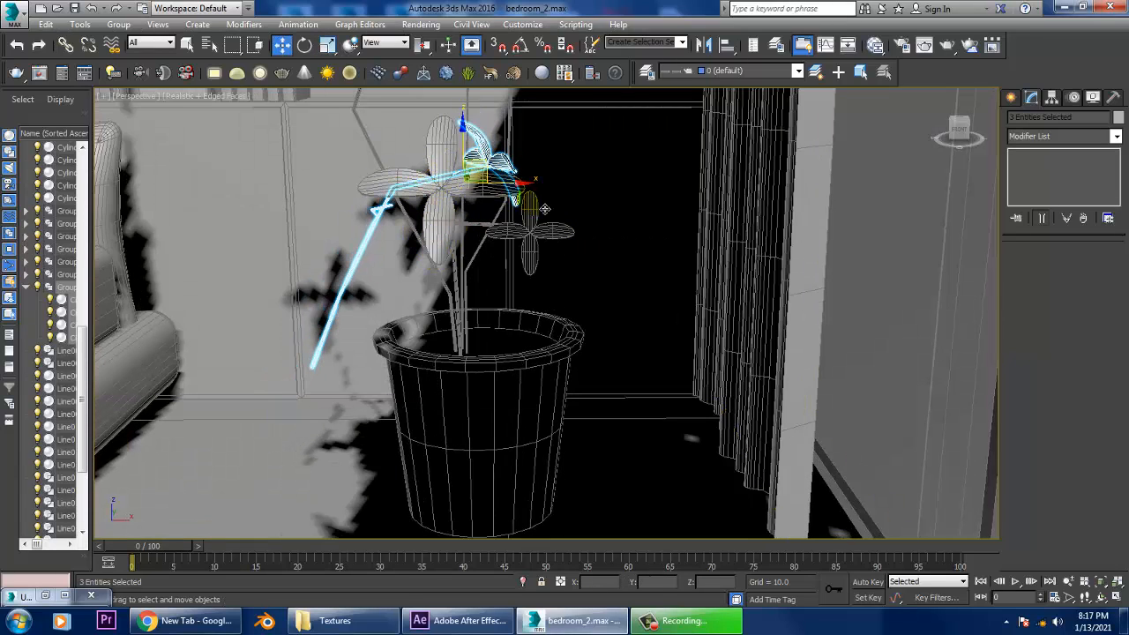
Rotate the copied stem, branch and flower so the stem stands more upright and the flower faces up
middle_click_drag(422, 157, 600, 199, "alt")
key("e")
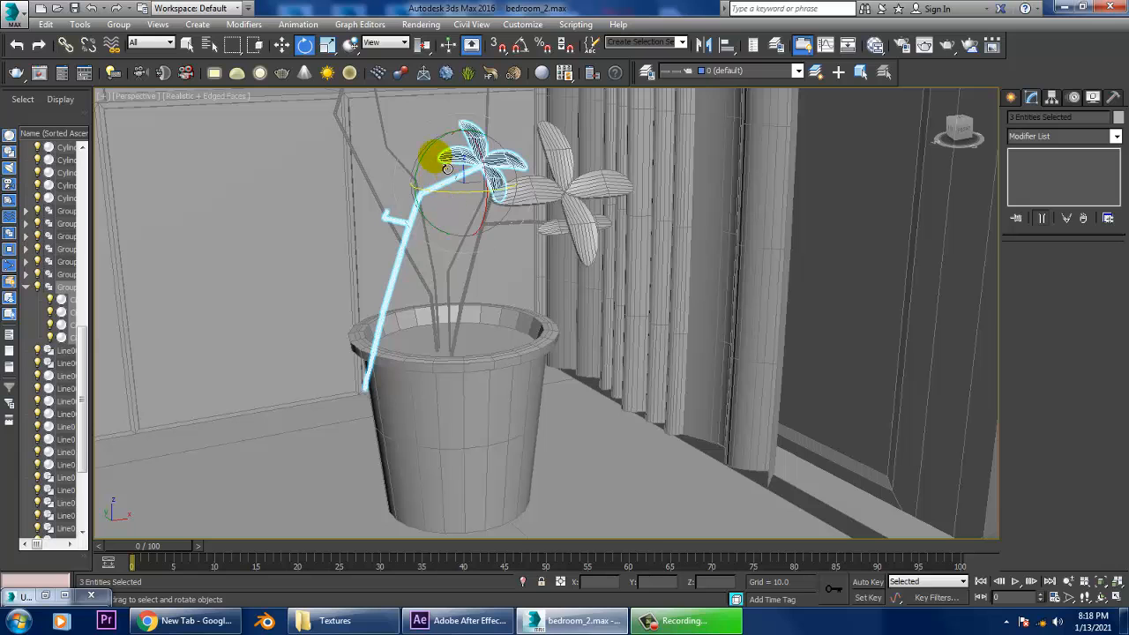
left_click_drag(447, 168, 414, 191)
middle_click_drag(414, 190, 499, 218, "alt")
key("w")
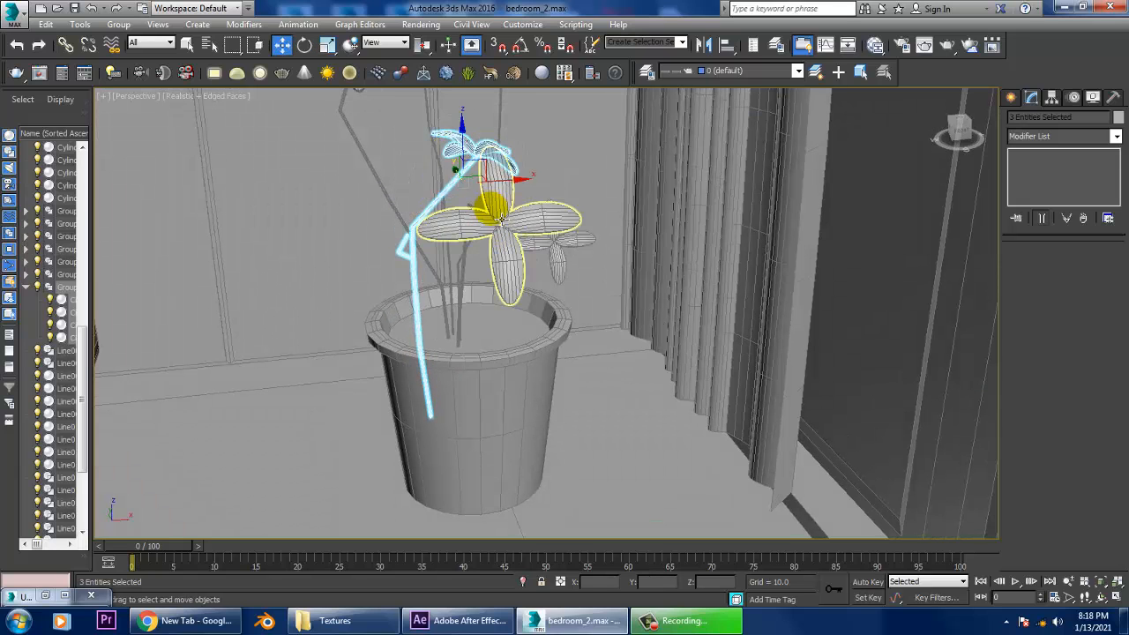
Position the copied stem assembly inside the pot so its base sits among the other stems
left_click_drag(513, 192, 535, 189)
middle_click_drag(535, 188, 535, 232, "alt")
left_click_drag(512, 181, 479, 161)
key("e")
key("w")
left_click_drag(394, 175, 450, 182)
Delete the short bare side branch from the copied stem
middle_click_drag(539, 212, 492, 221, "alt")
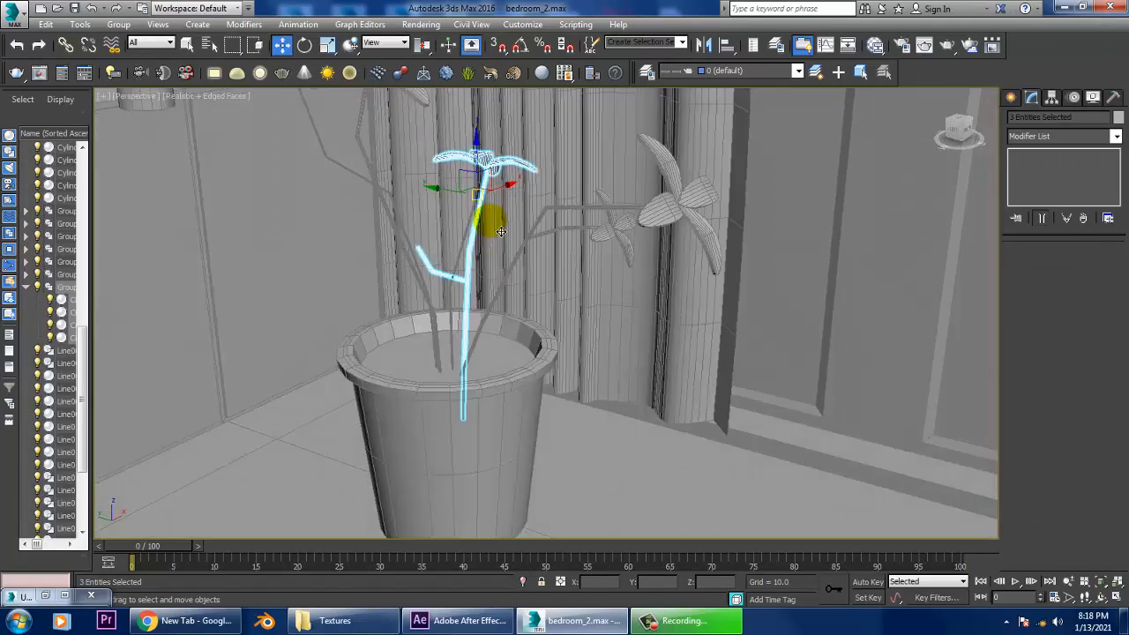
scroll(493, 226, "up", 3)
middle_click_drag(504, 259, 415, 334, "alt")
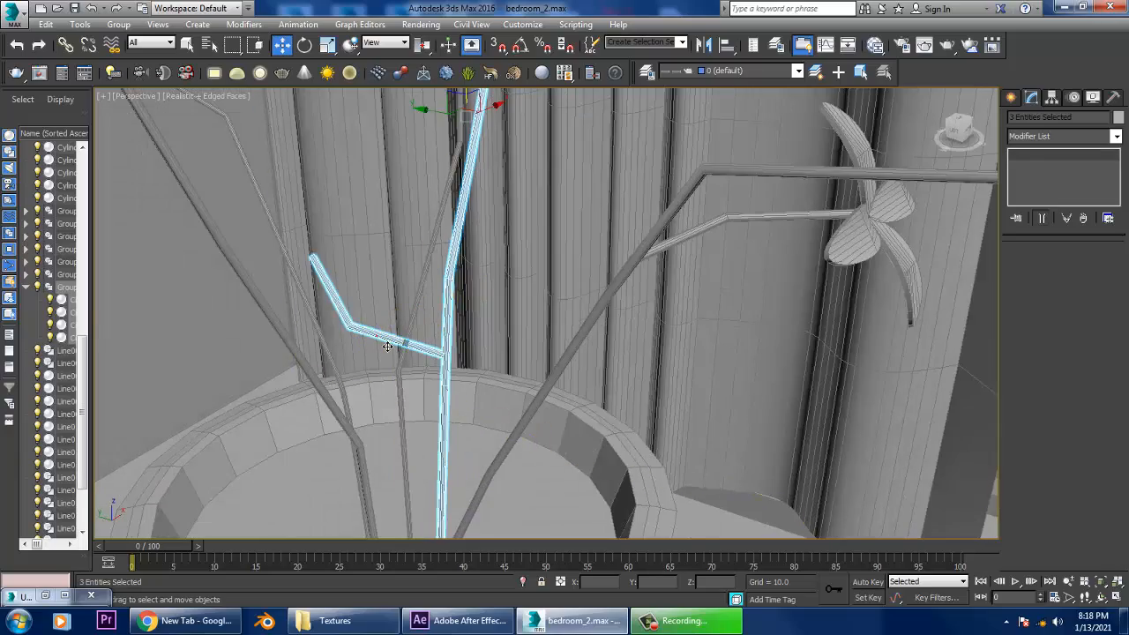
left_click(378, 336)
key("Delete")
Switch the production renderer to V-Ray Adv 3.30.05 in the render setup
scroll(525, 333, "down", 4)
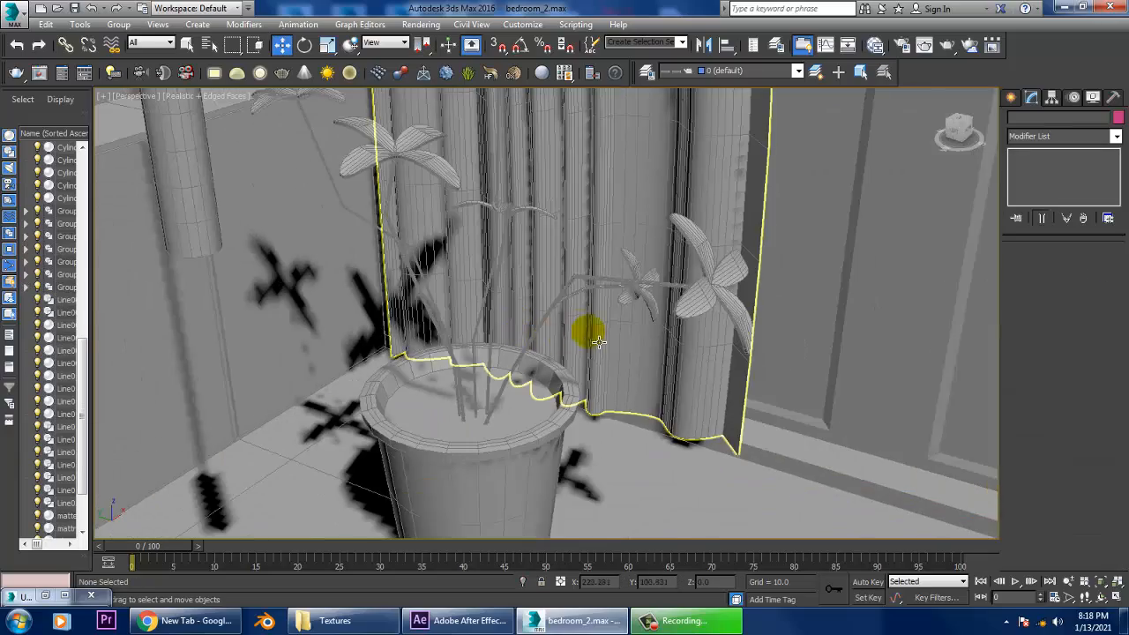
middle_click_drag(597, 339, 571, 243, "alt")
scroll(574, 256, "down", 5)
scroll(633, 296, "down", 3)
middle_click_drag(688, 343, 693, 302, "alt")
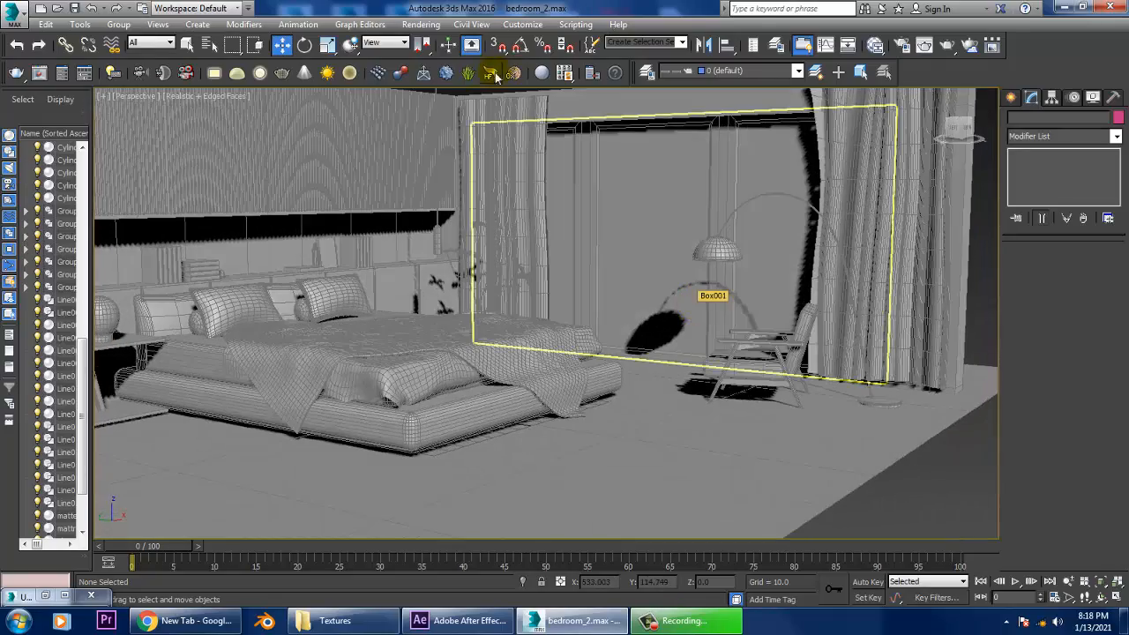
left_click(421, 24)
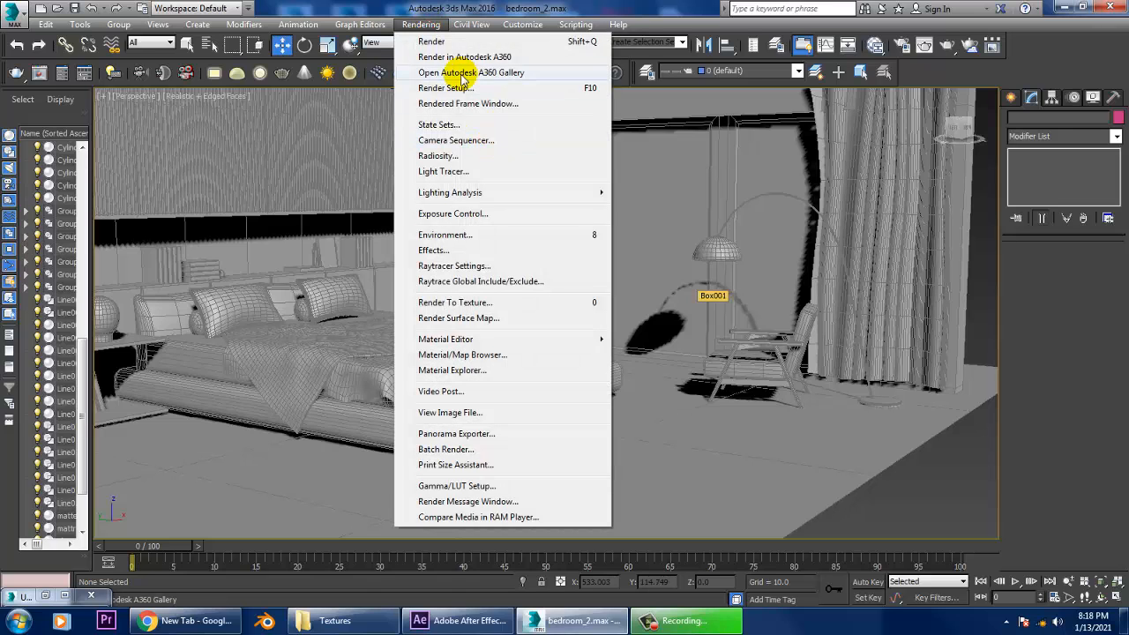
left_click(461, 87)
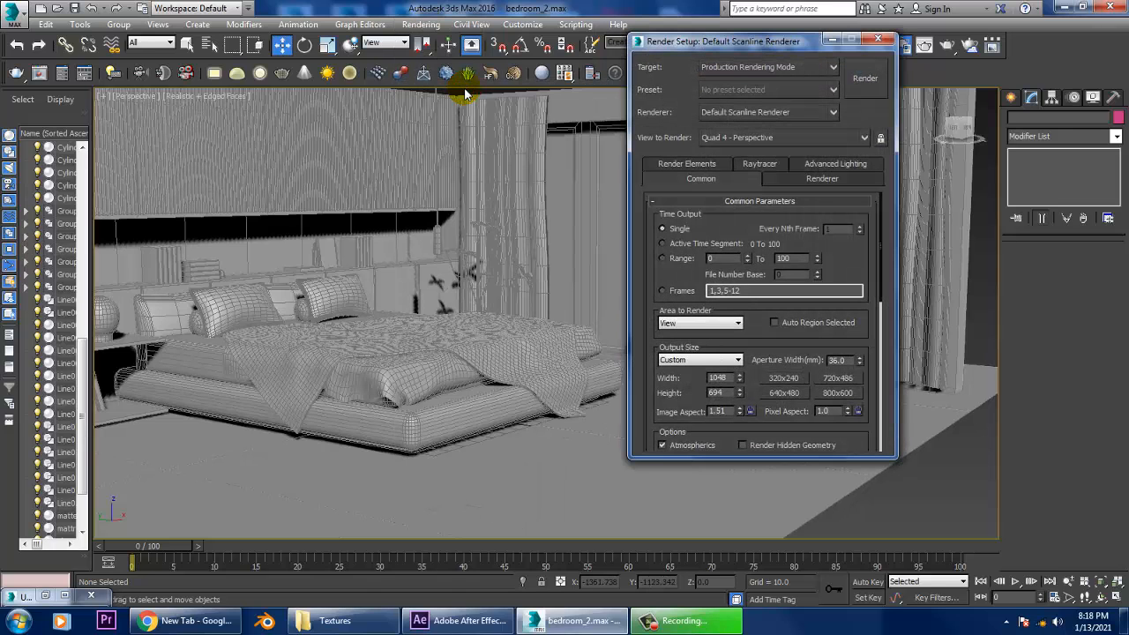
left_click(819, 113)
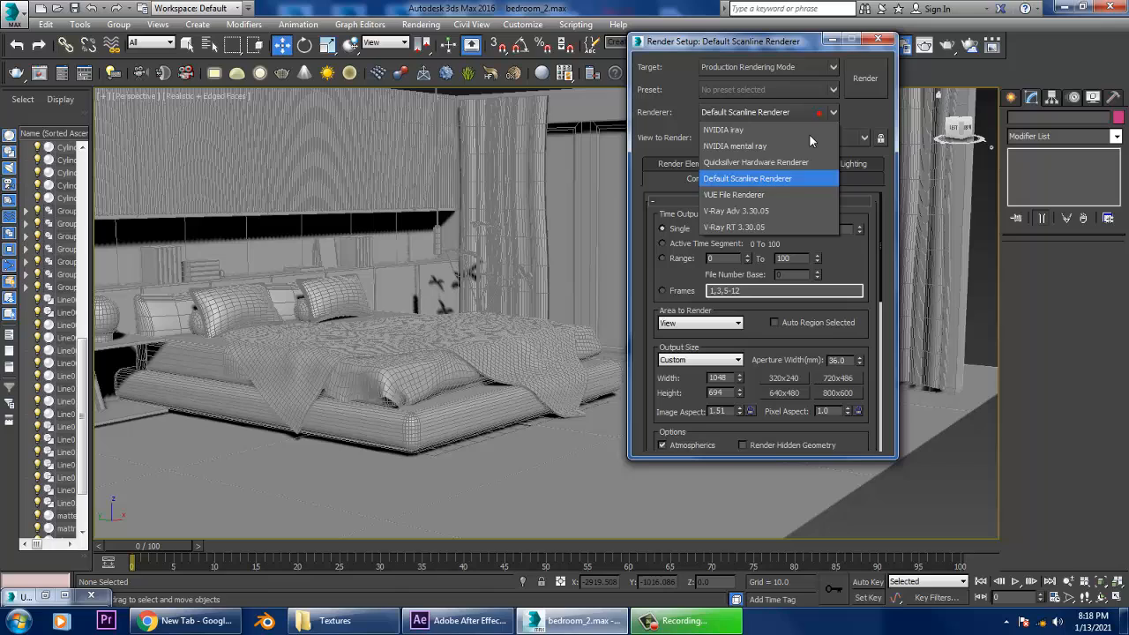
left_click(782, 211)
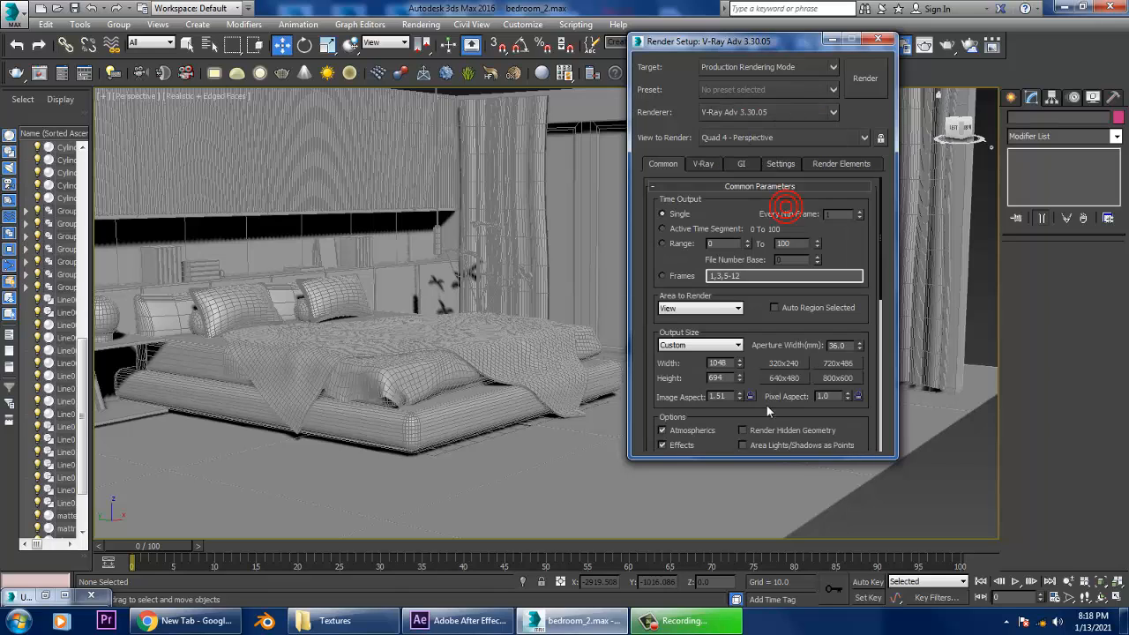
scroll(769, 424, "down", 3)
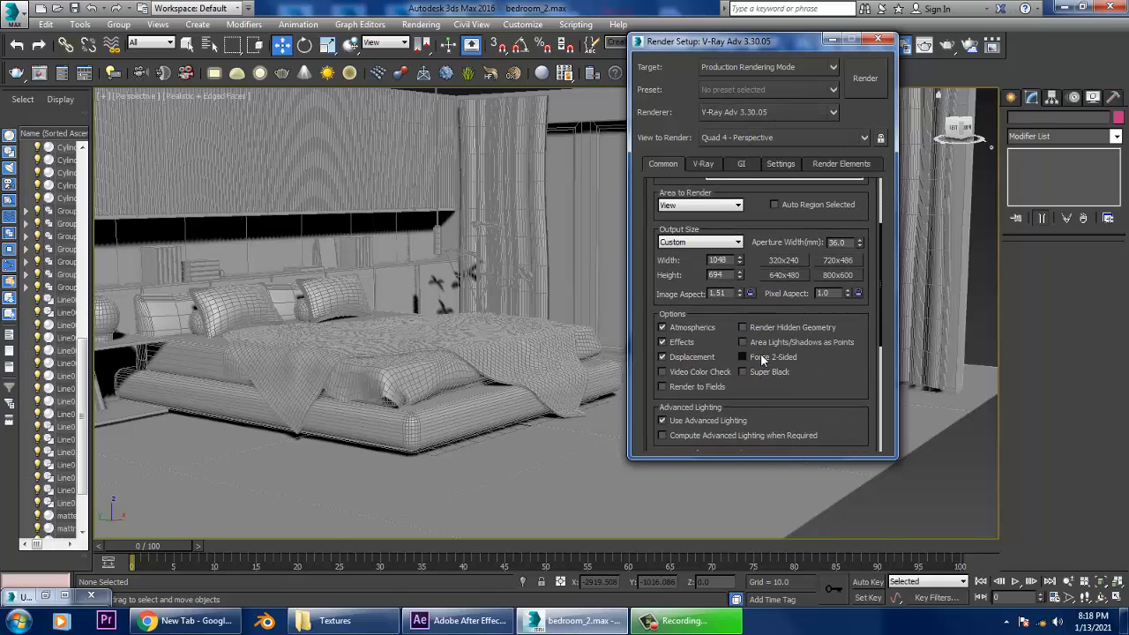
left_click(835, 40)
Select the floor plane and convert it to an Editable Poly
middle_click_drag(635, 428, 722, 353)
left_click(736, 411)
left_click(732, 404)
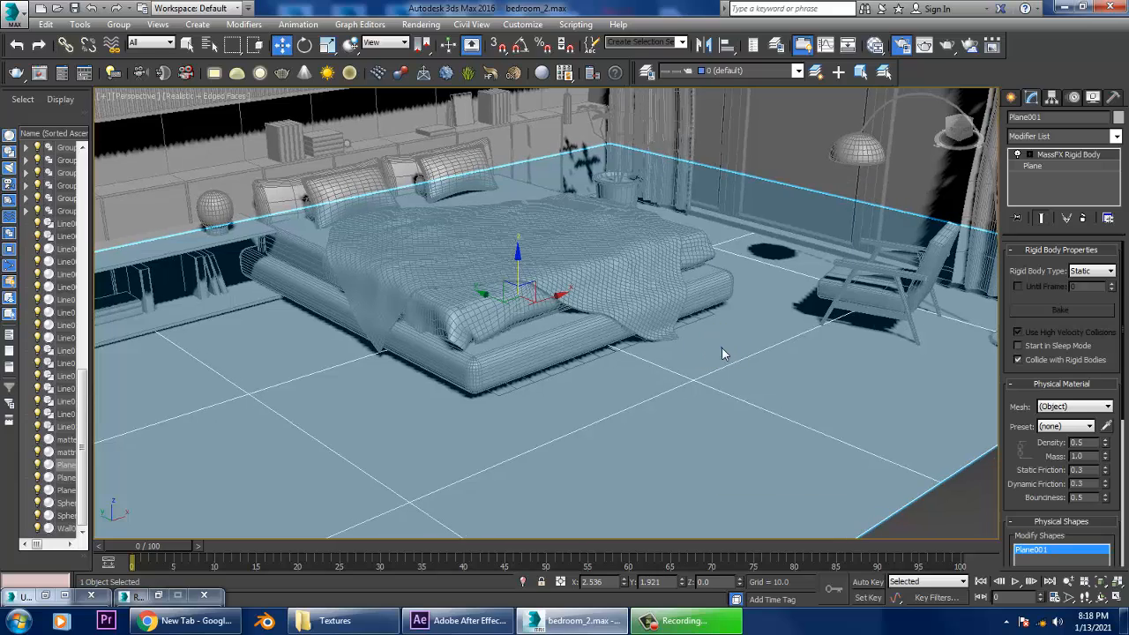
right_click(721, 353)
mouse_move(806, 504)
left_click(949, 492)
middle_click_drag(949, 493, 750, 338, "alt")
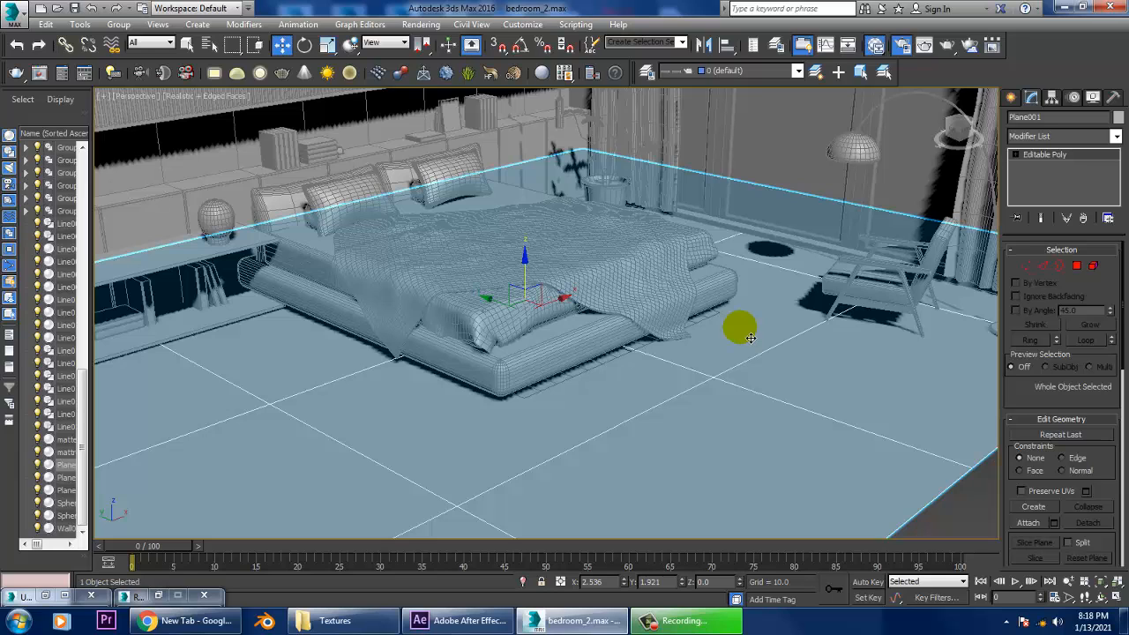
Create a VRayMtl material in the Slate Material Editor and name it floor
key("m")
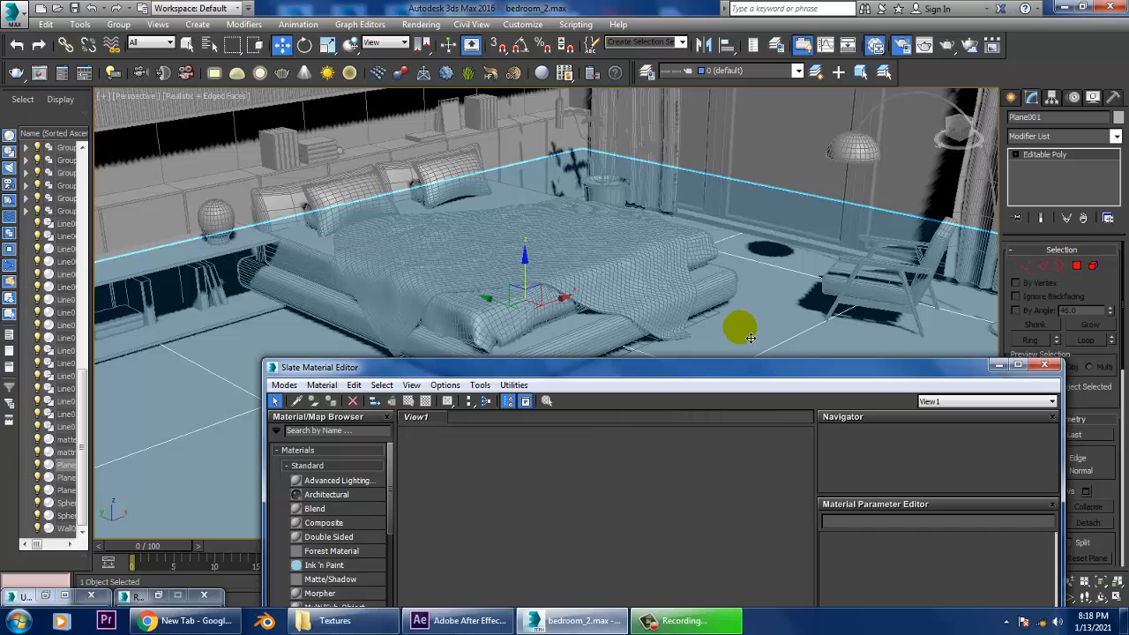
left_click_drag(611, 372, 580, 56)
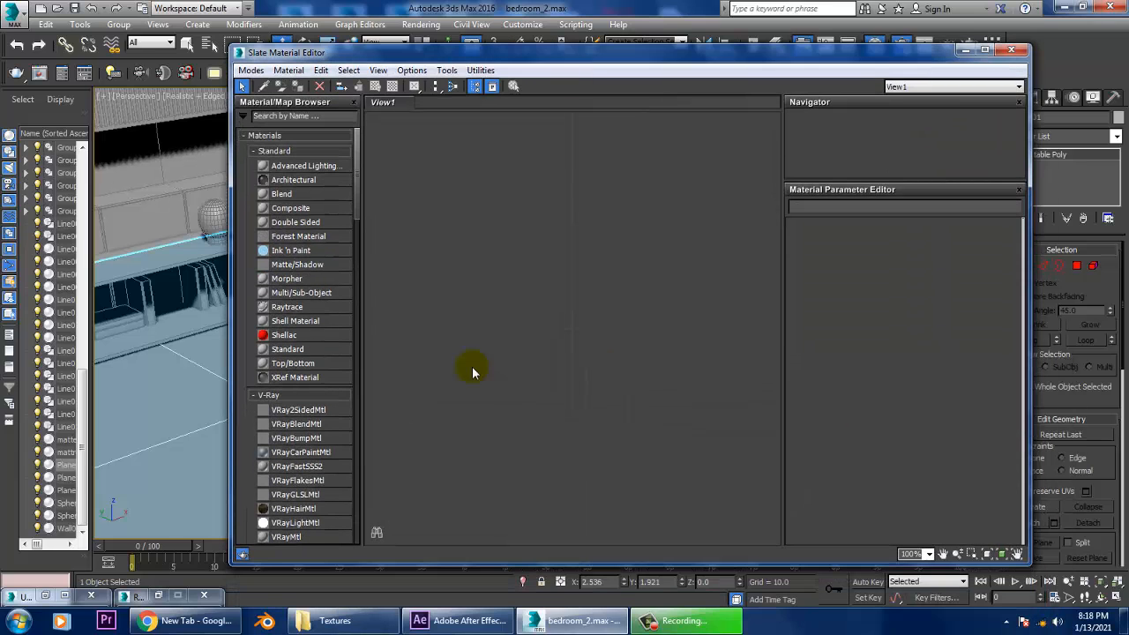
left_click_drag(355, 194, 354, 255)
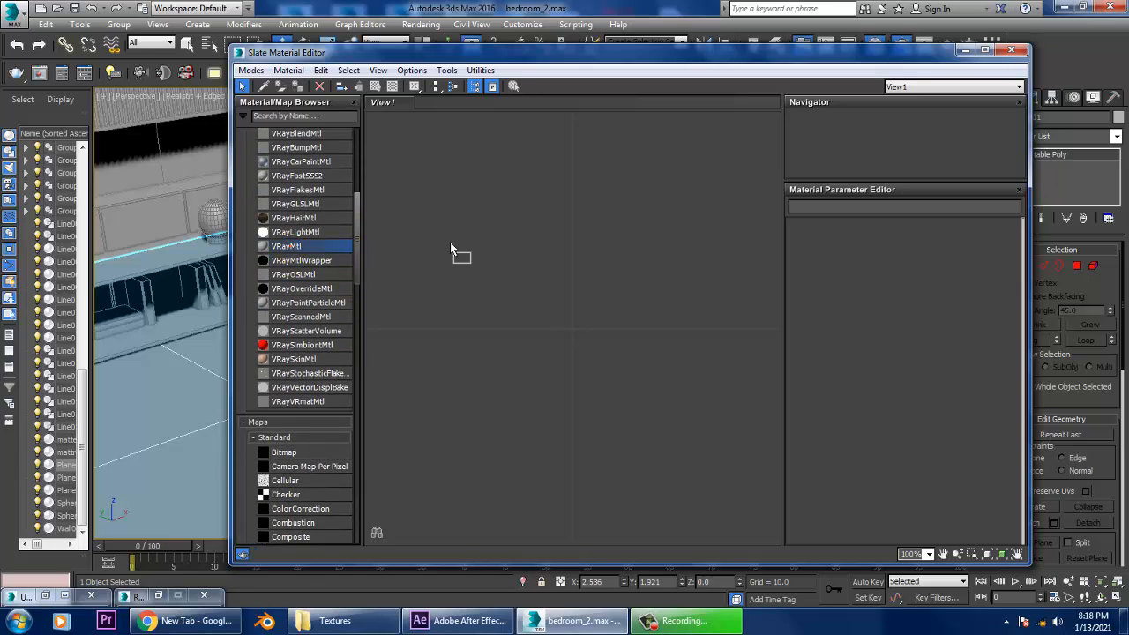
mouse_move(650, 245)
left_mouse_down()
mouse_move(630, 232)
mouse_move(647, 223)
left_mouse_up()
double_click(630, 231)
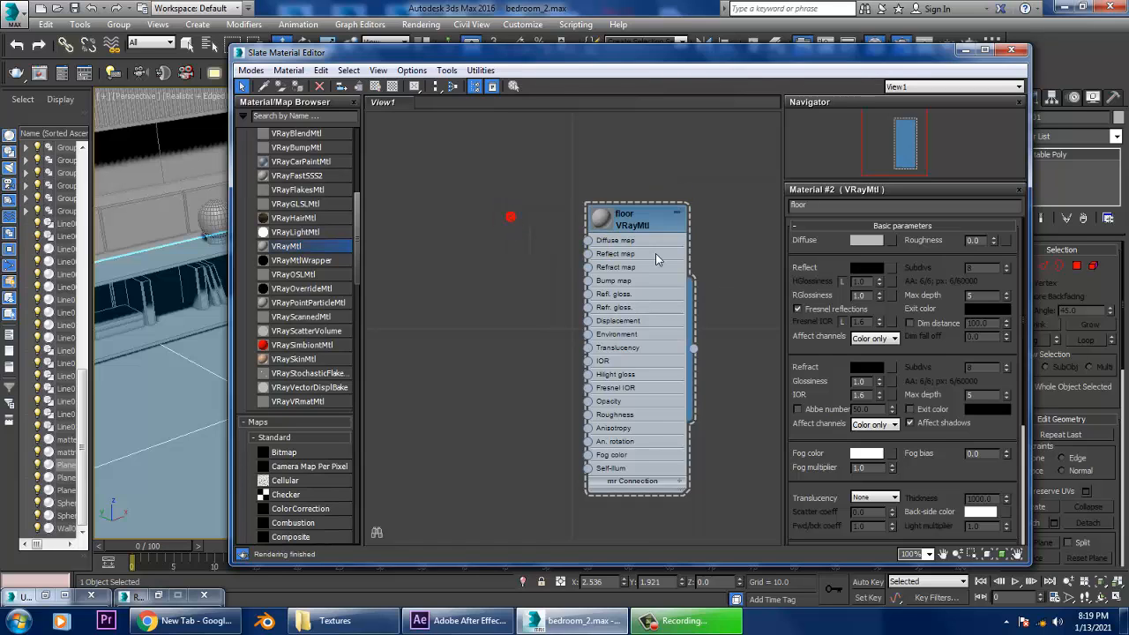
Add a Bitmap to the floor material's diffuse map, browse the Bedroom Textures folder and leave it without choosing an image
left_click(892, 240)
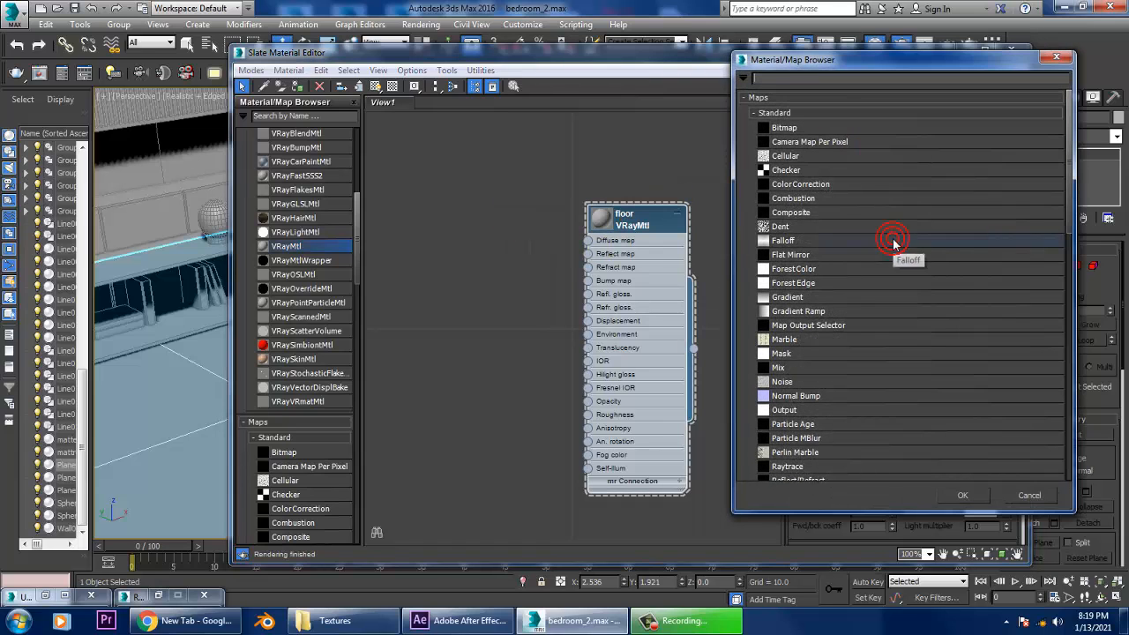
double_click(788, 128)
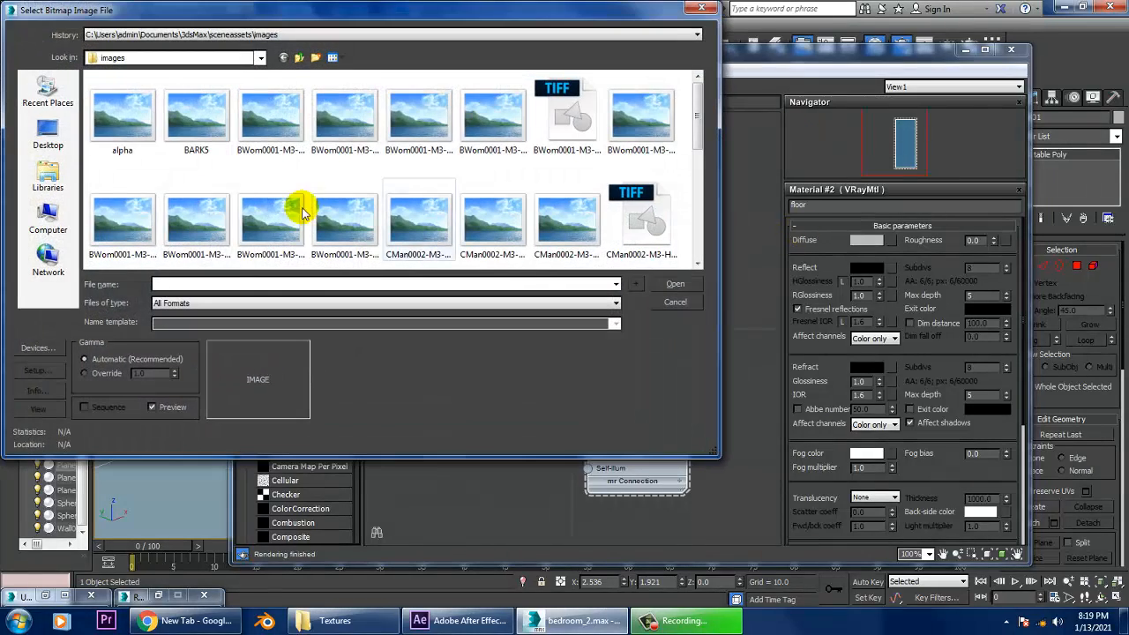
left_click(49, 134)
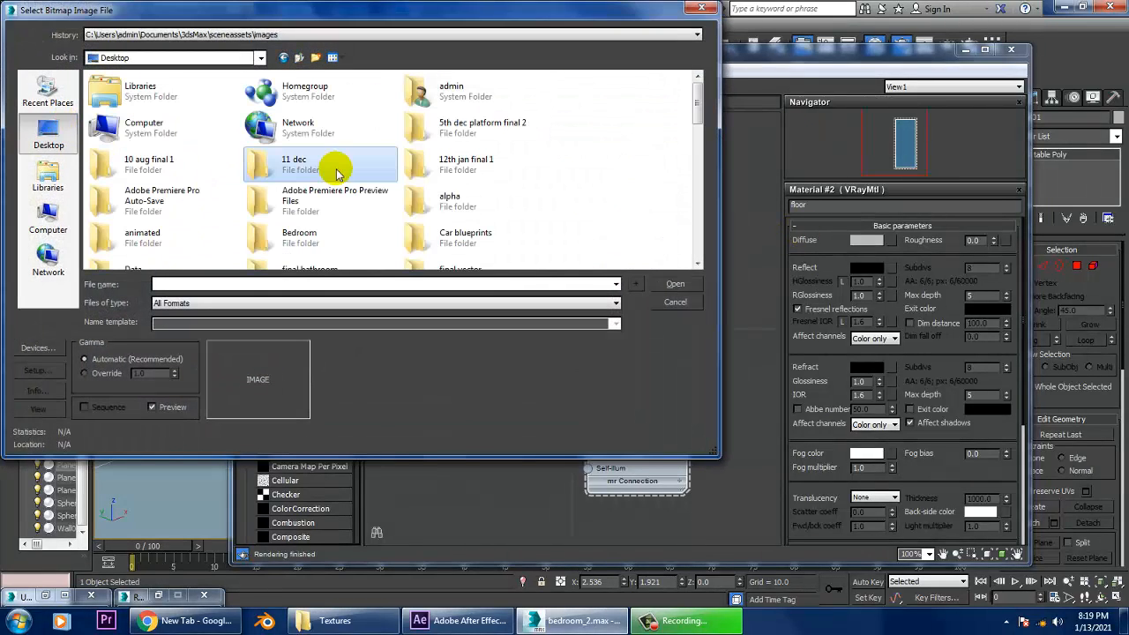
double_click(283, 241)
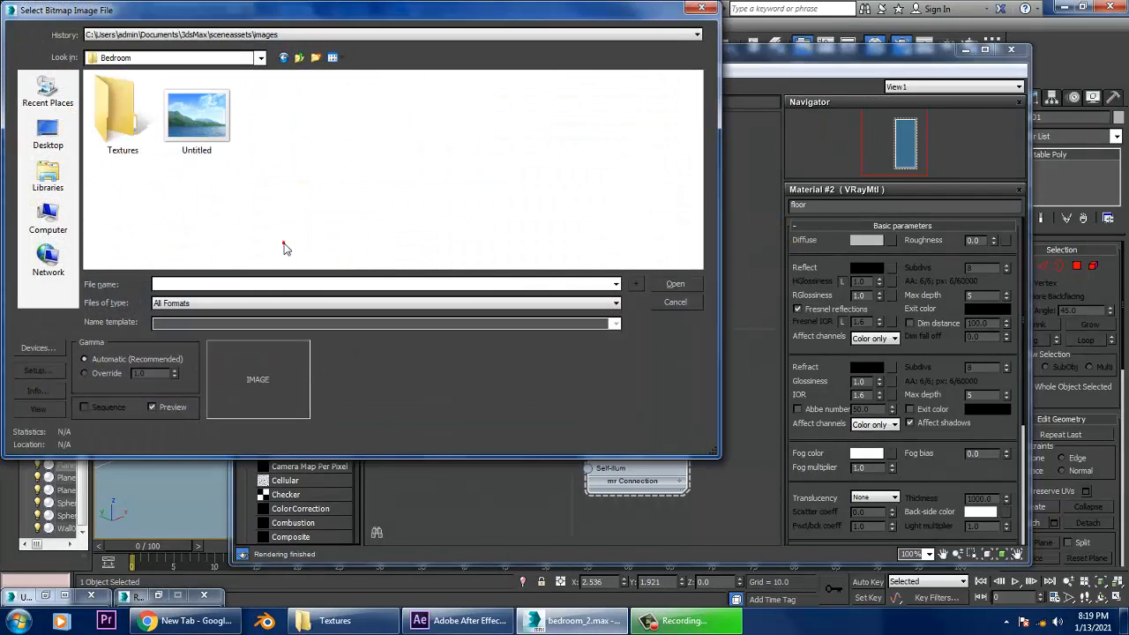
double_click(114, 129)
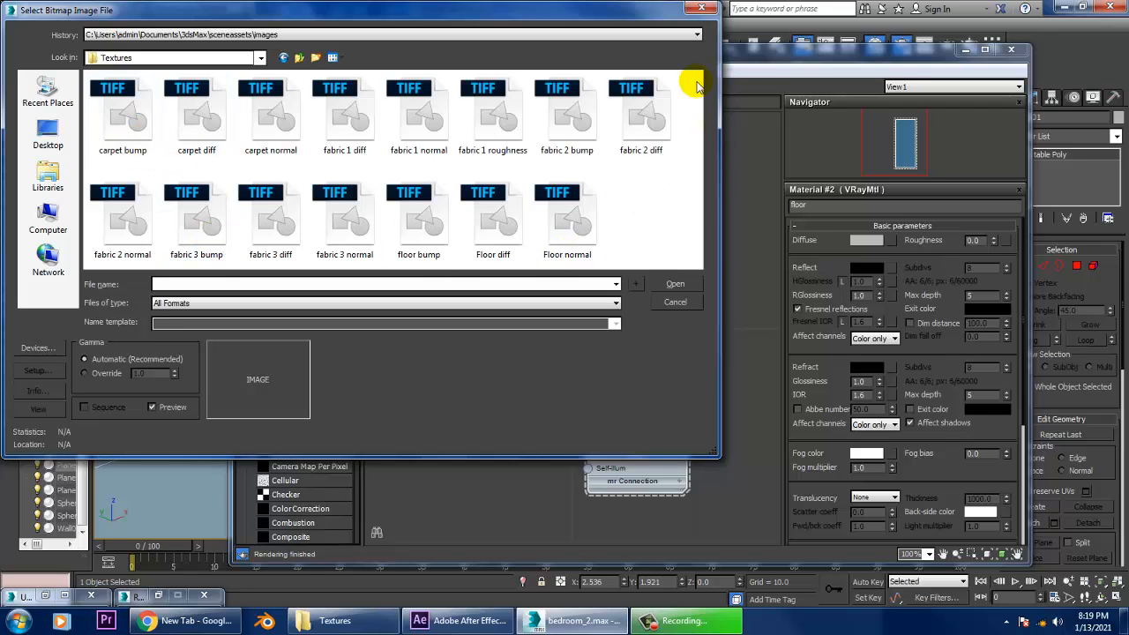
left_click(702, 10)
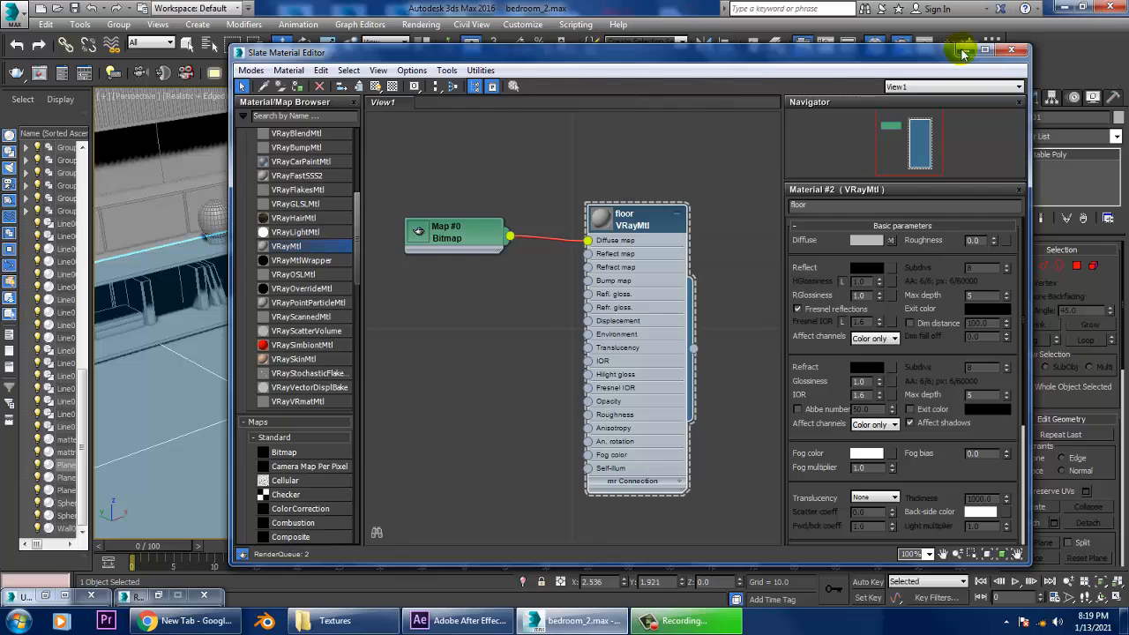
left_click(975, 44)
Create a chamfer box rug about 104 long, 221 wide and 1.5 high, with a fillet of about 3, on the floor at the foot of the bed
left_click(1011, 97)
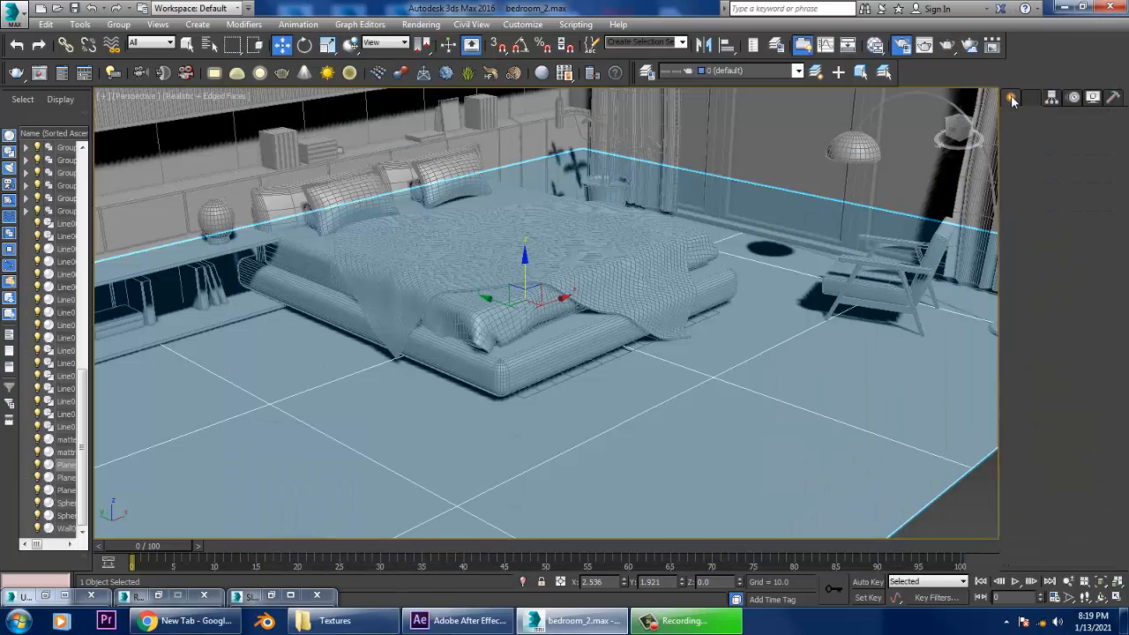
left_click(1032, 119)
left_click(1016, 122)
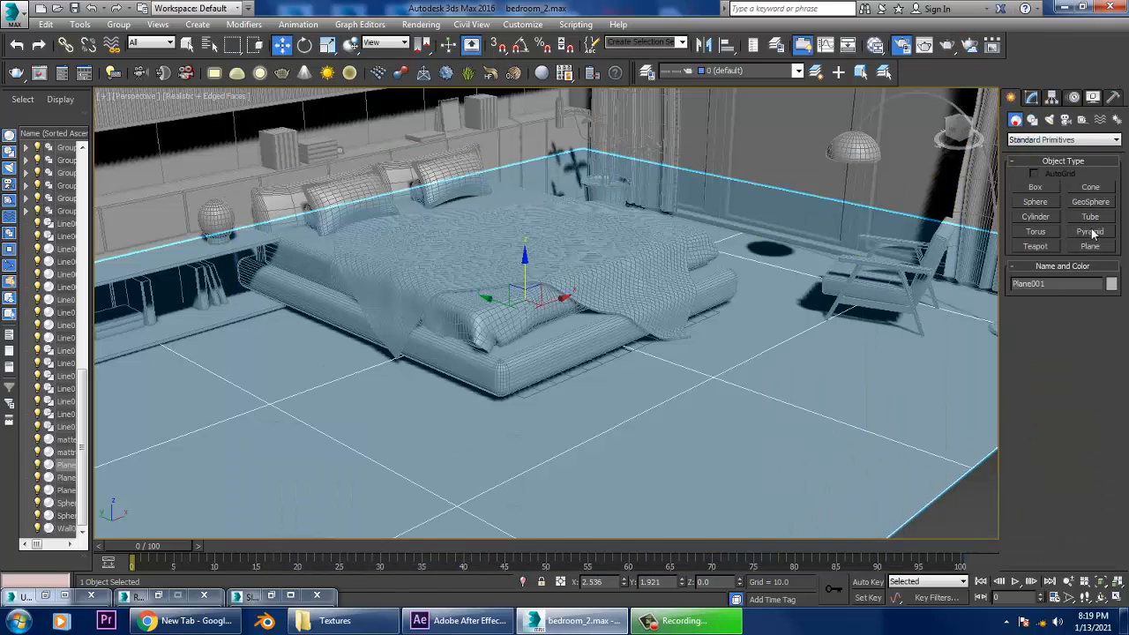
left_click(1057, 141)
left_click(1058, 162)
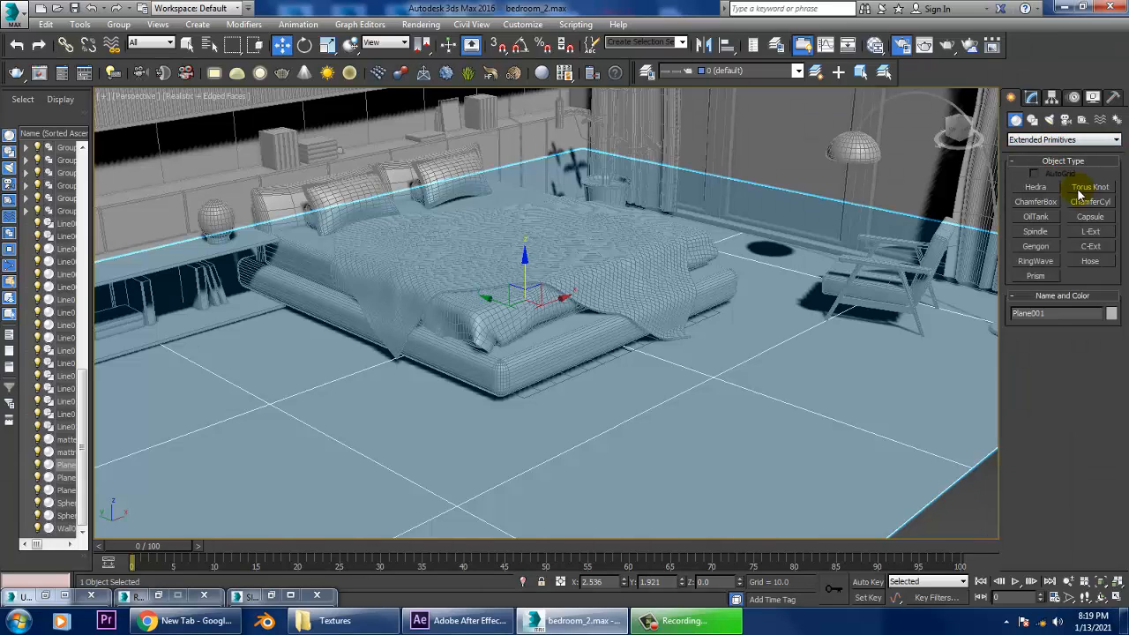
left_click(1058, 204)
left_click_drag(748, 291, 642, 529)
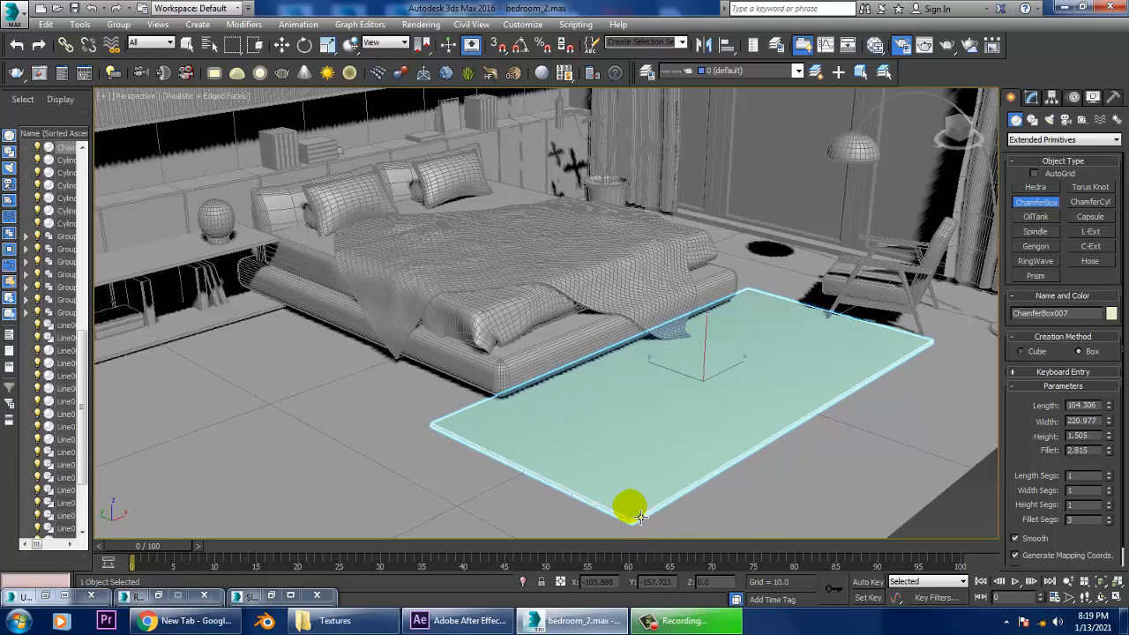
Move the rug partly under the foot of the bed
key("w")
left_click_drag(690, 387, 613, 346)
middle_click_drag(755, 348, 683, 369, "alt")
left_click_drag(663, 360, 644, 360)
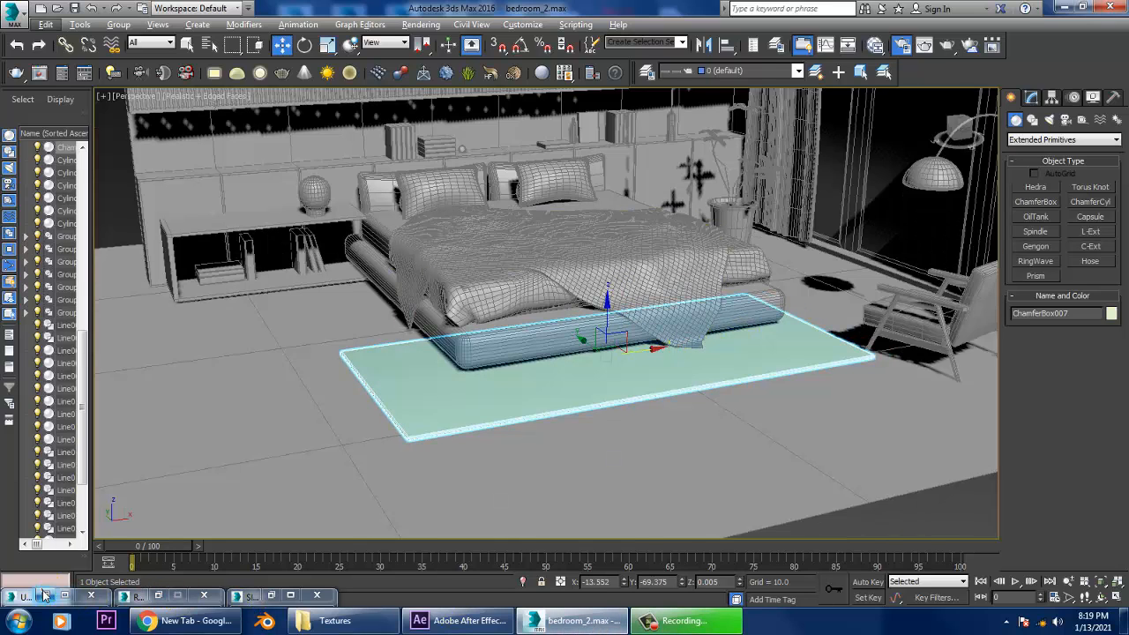
Compare the rug with the bedroom reference image and scale it to about 178% along its Y axis
left_click(68, 597)
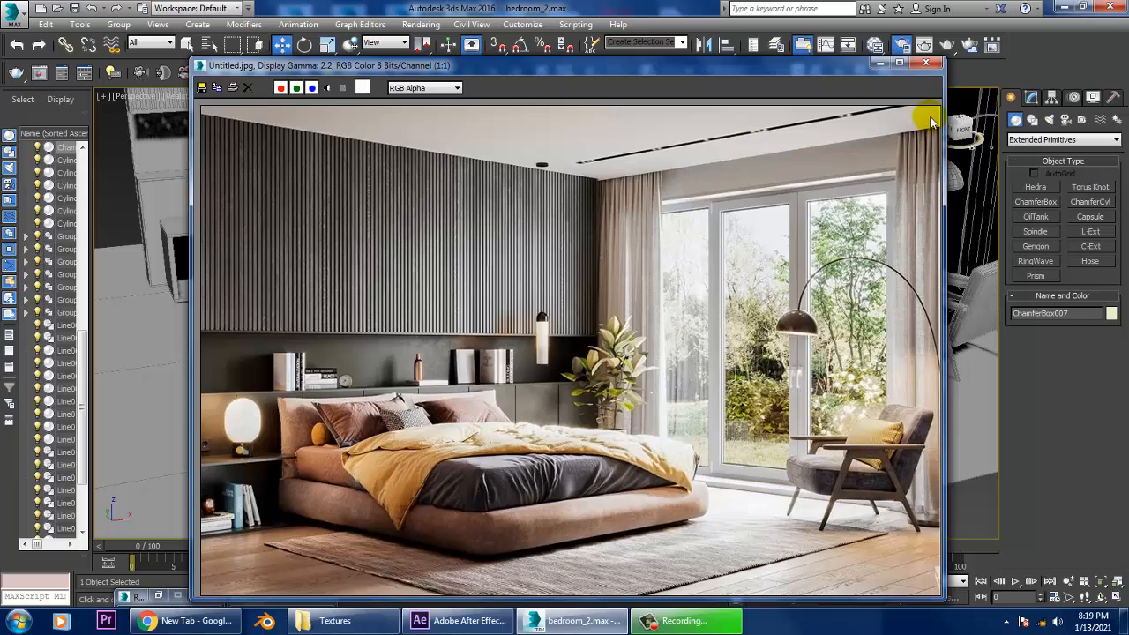
left_click(882, 66)
key("r")
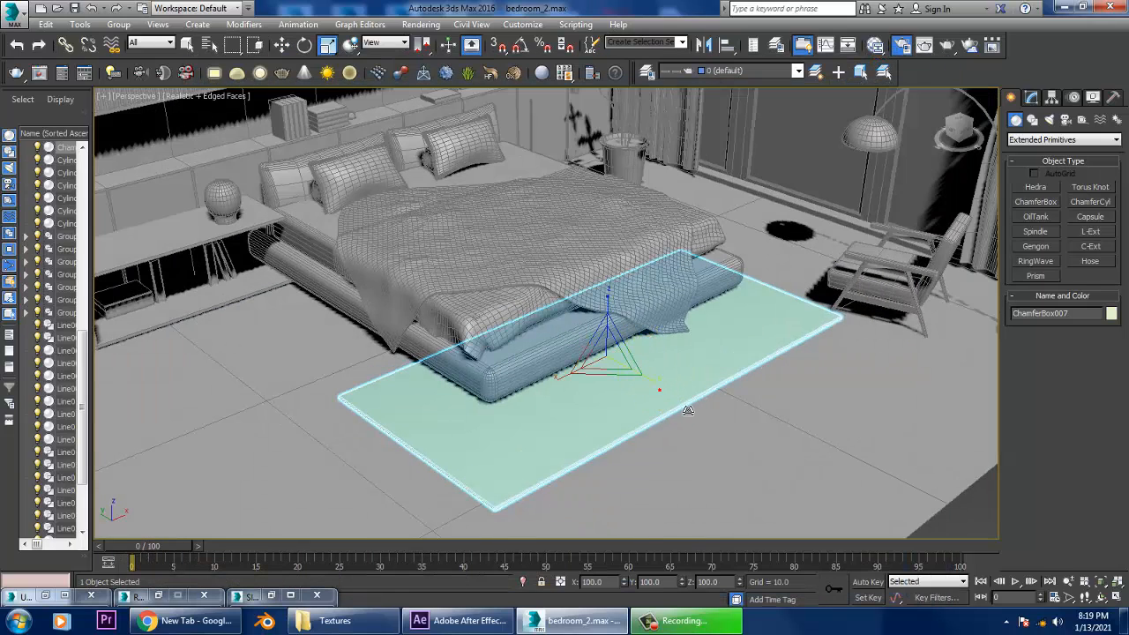
left_click_drag(689, 410, 685, 407)
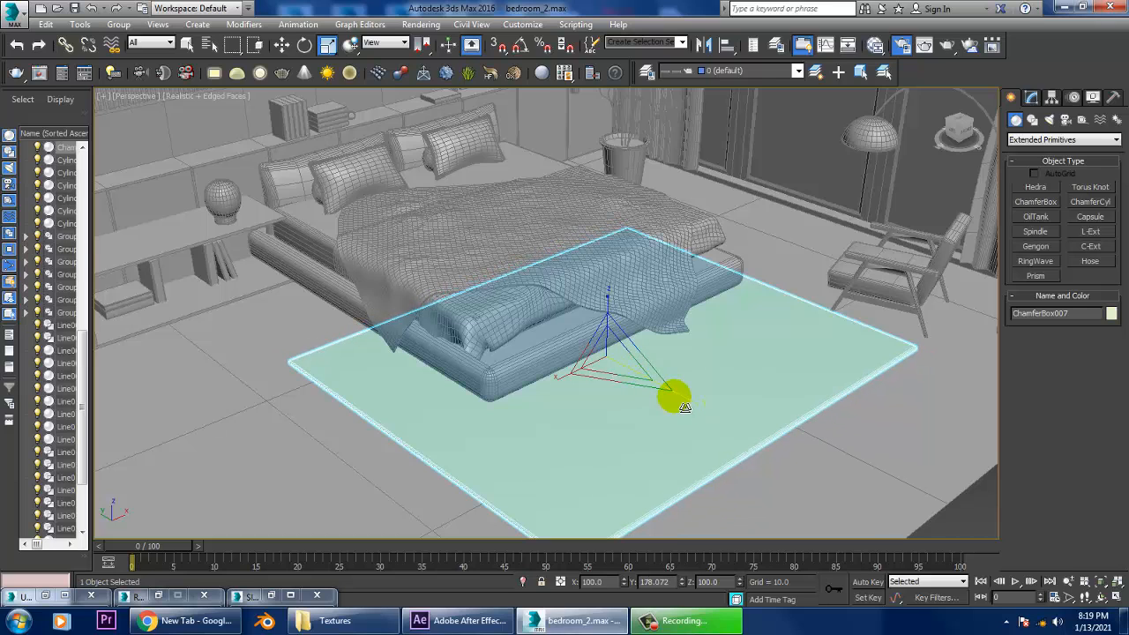
middle_click_drag(685, 408, 687, 476, "alt")
Reduce the rug's height to about 0.83 and shift it farther under the bed
left_click(1031, 97)
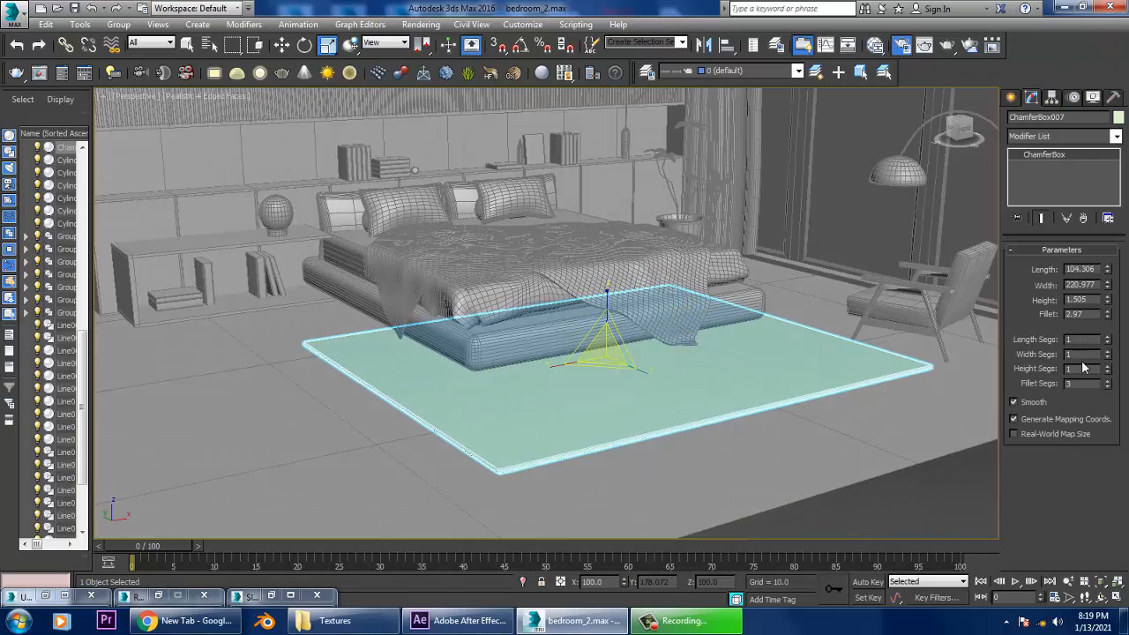
left_click_drag(1118, 318, 1121, 339)
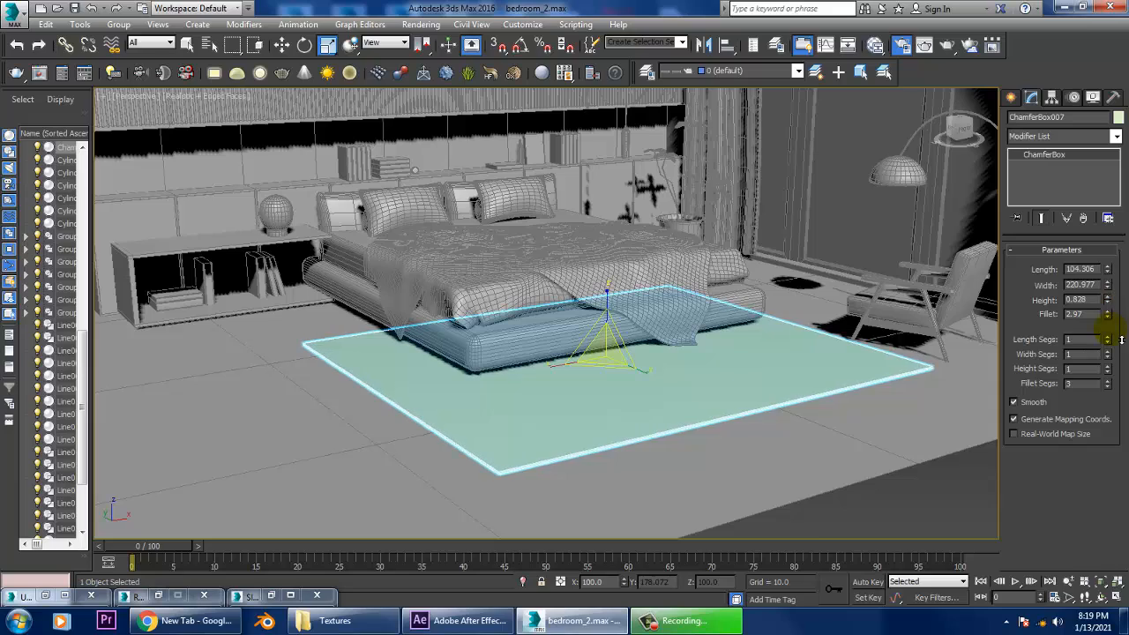
middle_click_drag(728, 284, 656, 358, "alt")
left_click_drag(605, 373, 571, 339)
key("w")
middle_click_drag(633, 341, 679, 336, "alt")
Examine the rug's level against the floor in an elevation view and return to the perspective view
key("alt+w")
right_click(841, 241)
key("alt+w")
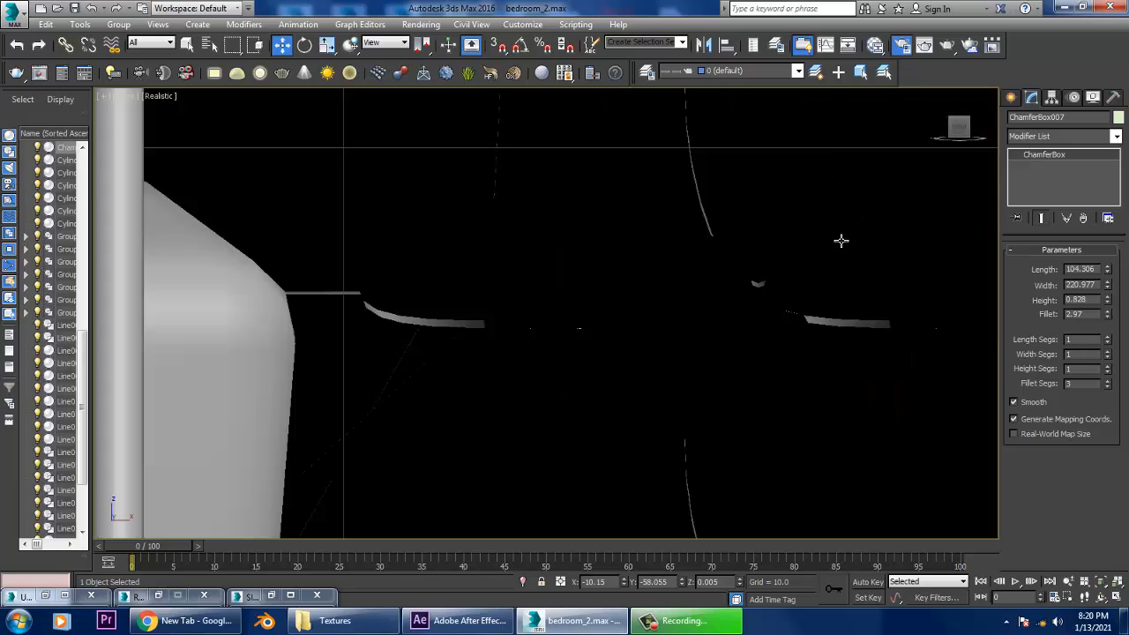
key("z")
middle_click_drag(827, 295, 920, 200)
key("alt+w")
right_click(770, 376)
key("alt+w")
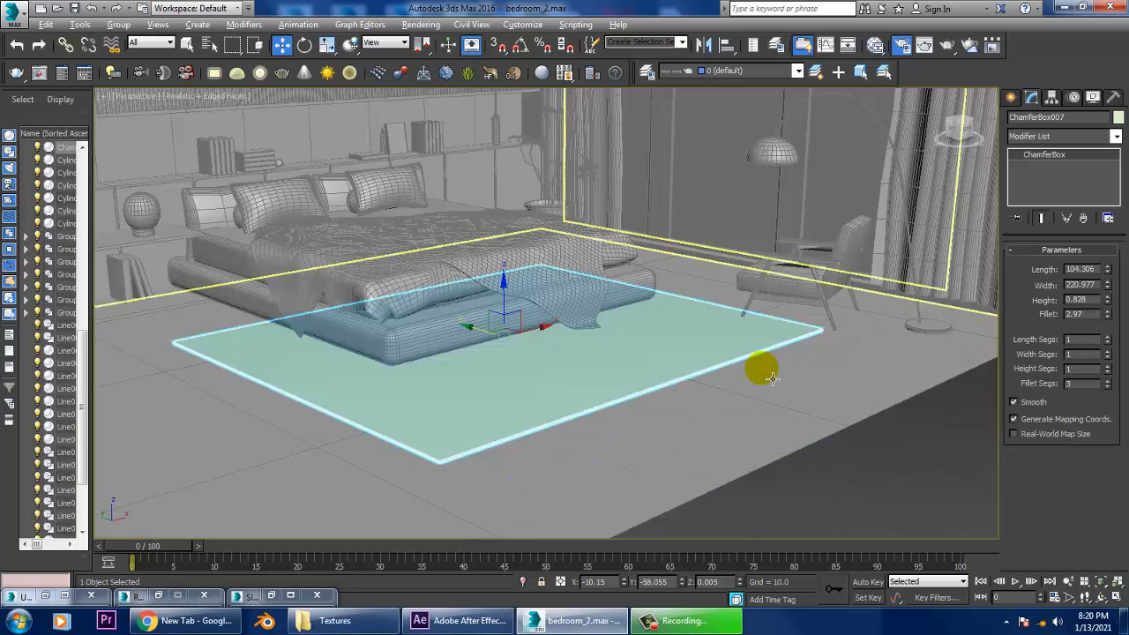
Change the rug's object colour to grey
middle_click_drag(773, 378, 804, 367, "alt")
left_click(1118, 118)
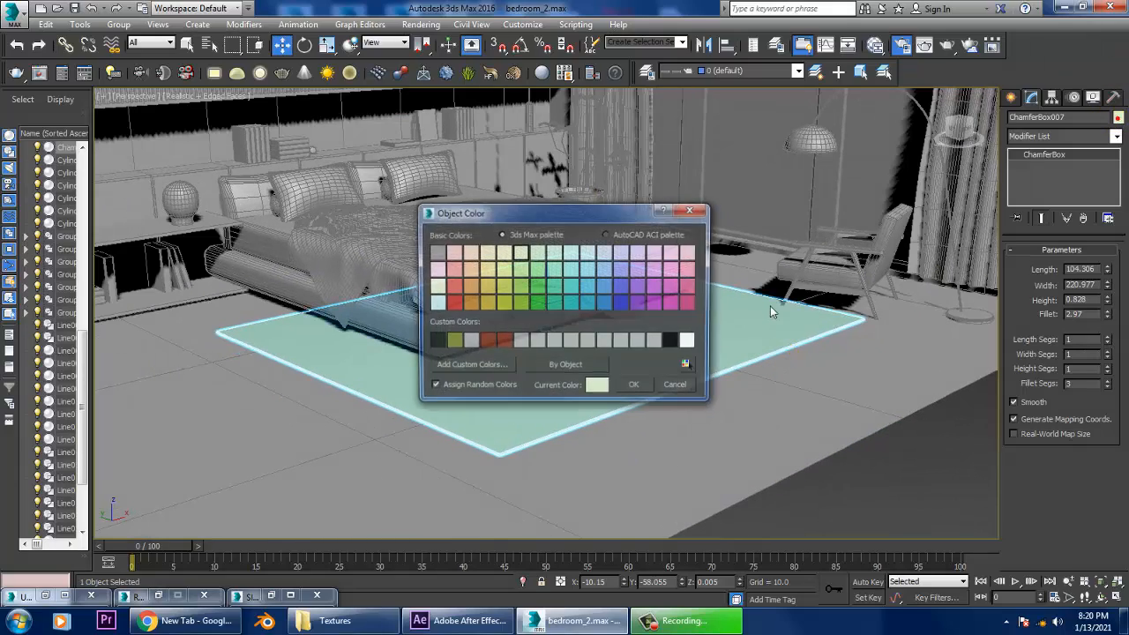
left_click(638, 388)
Select the floor plane and load the Floor diff texture from the Textures folder into the floor material's diffuse bitmap
left_click(688, 424)
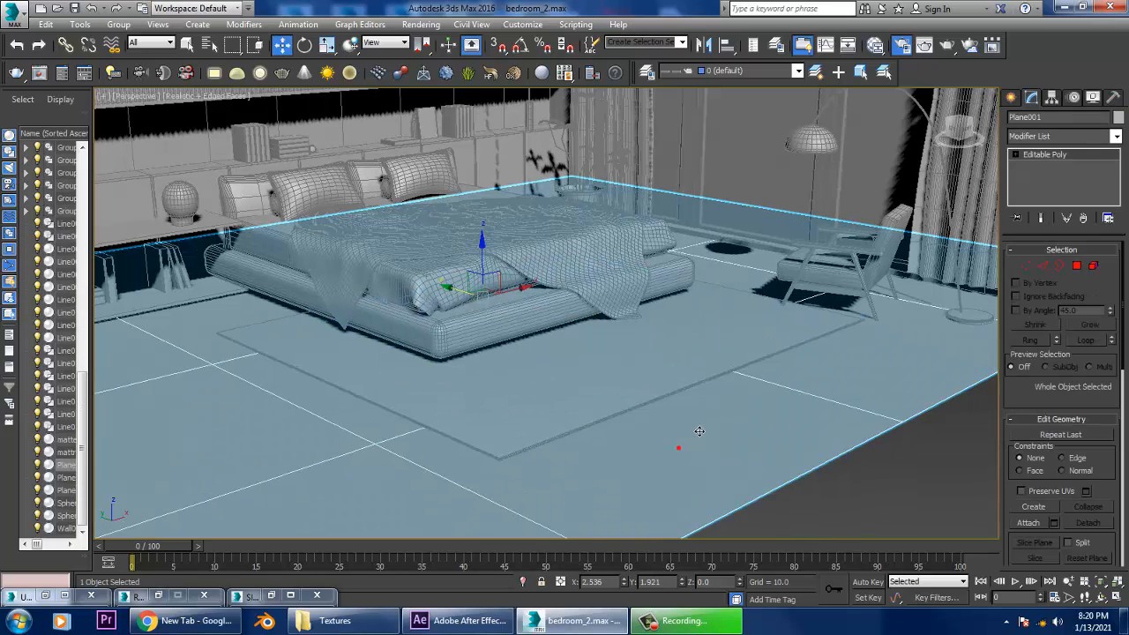
key("m")
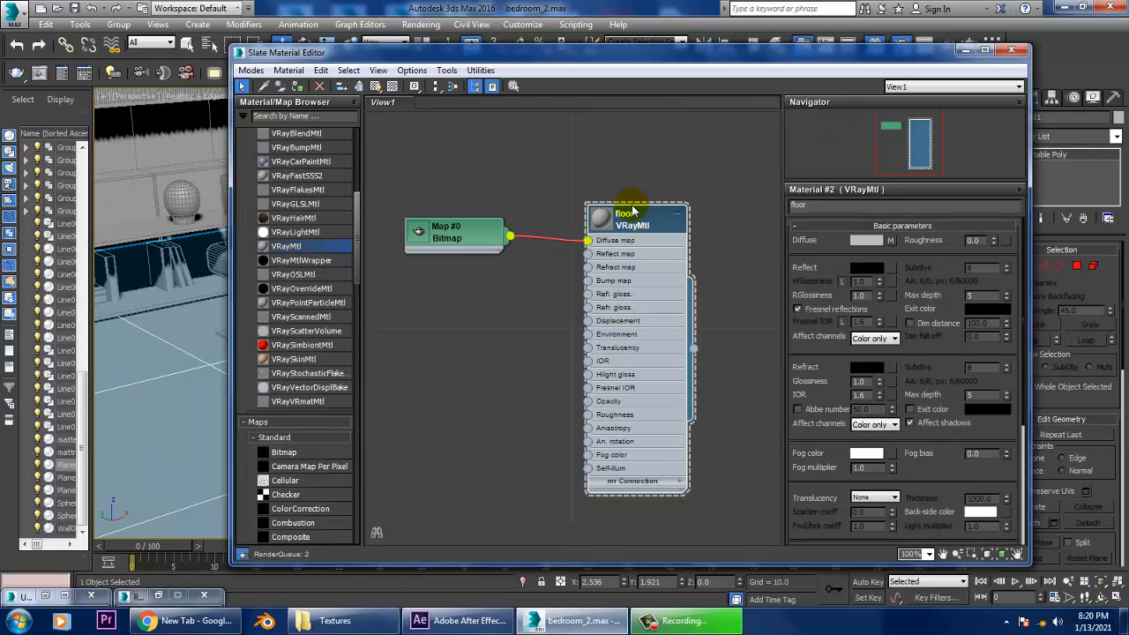
left_click(892, 242)
left_click(931, 404)
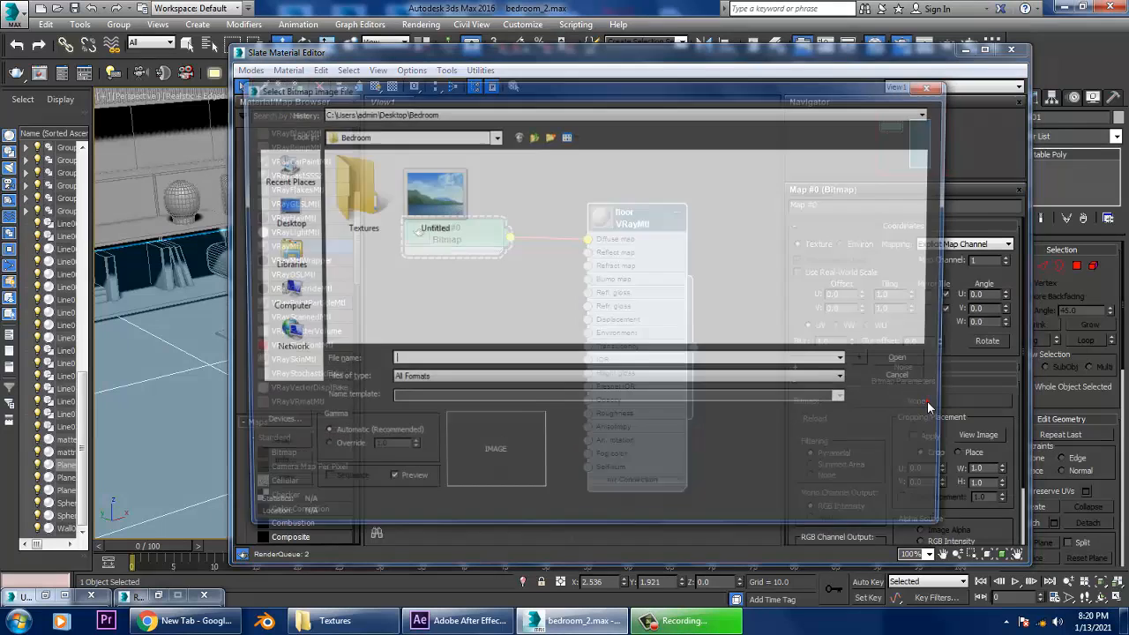
double_click(351, 194)
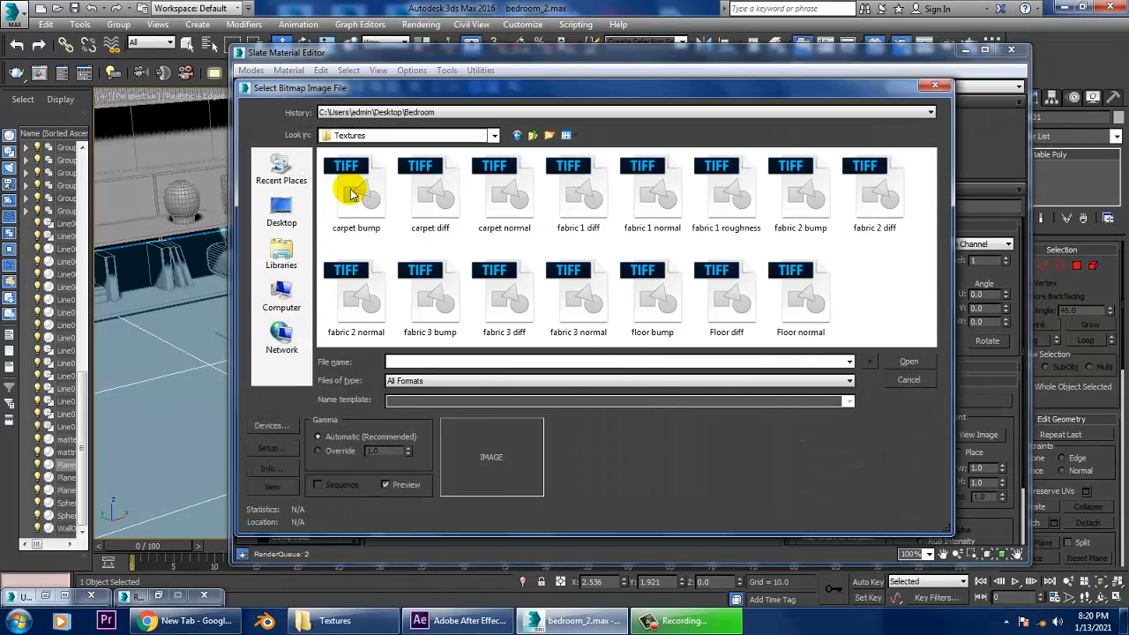
left_click(731, 300)
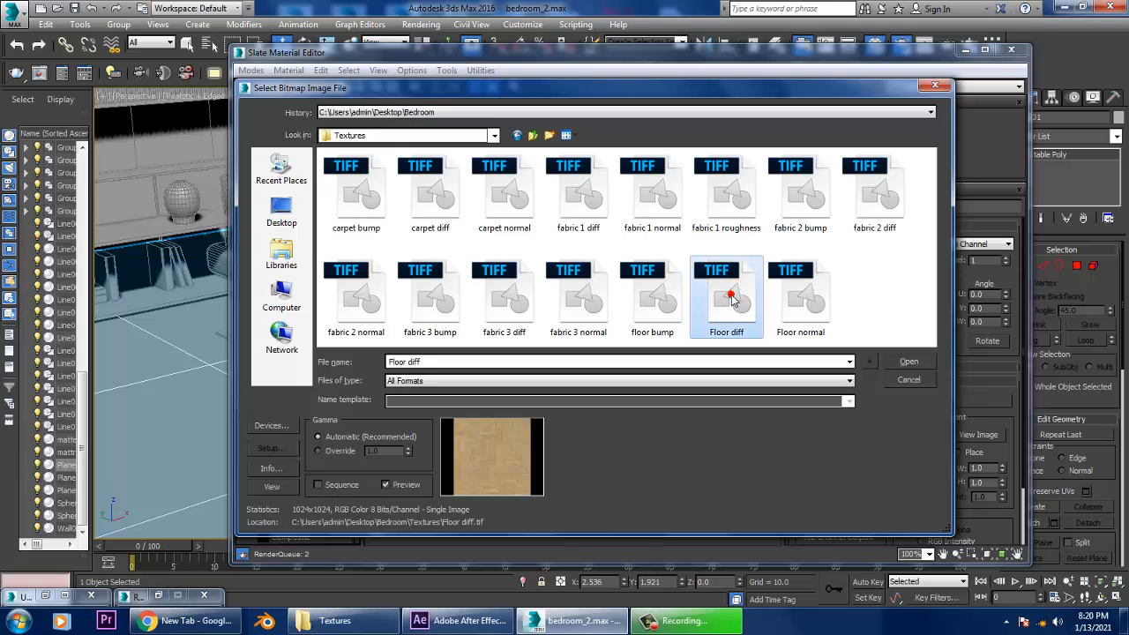
double_click(732, 300)
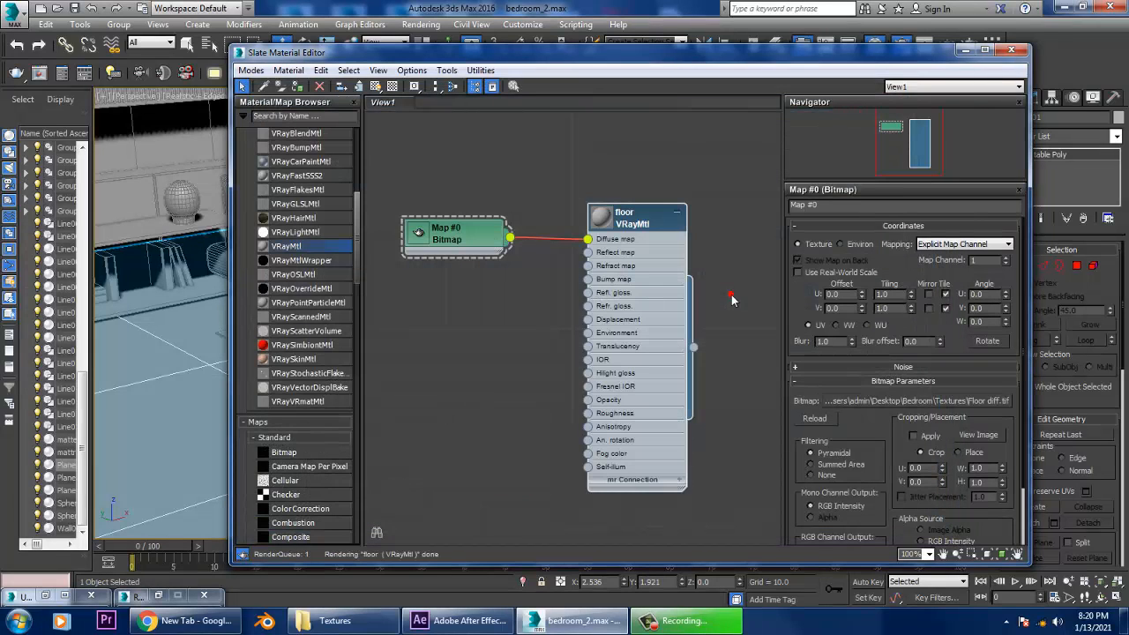
Enlarge the floor material's preview and show the shaded wood texture on the floor plane in the viewport
double_click(605, 217)
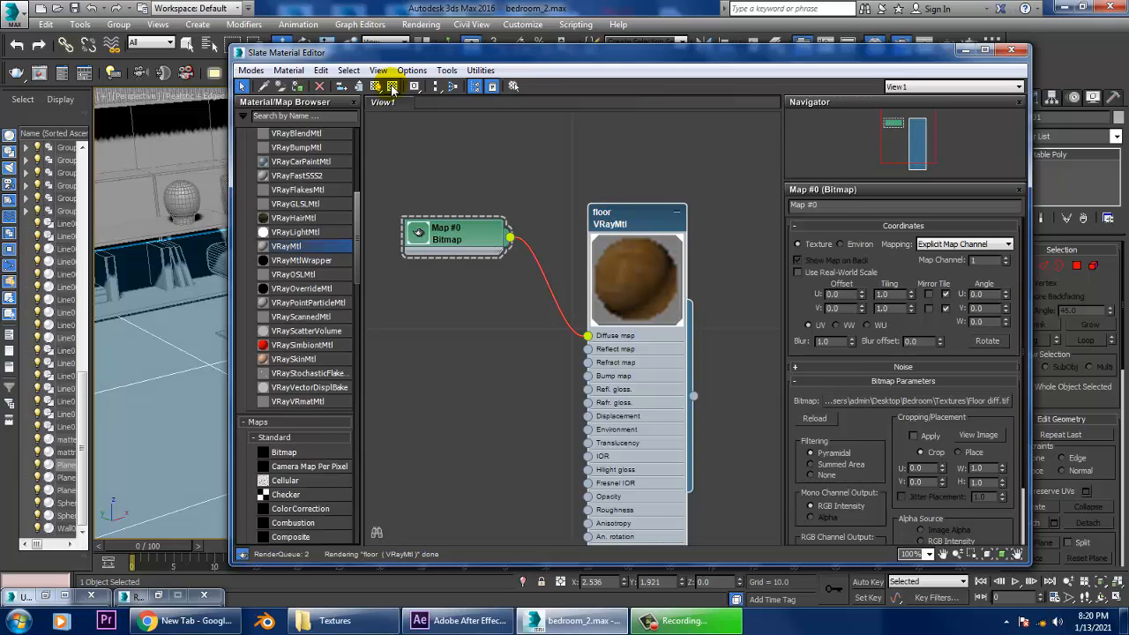
left_click(376, 87)
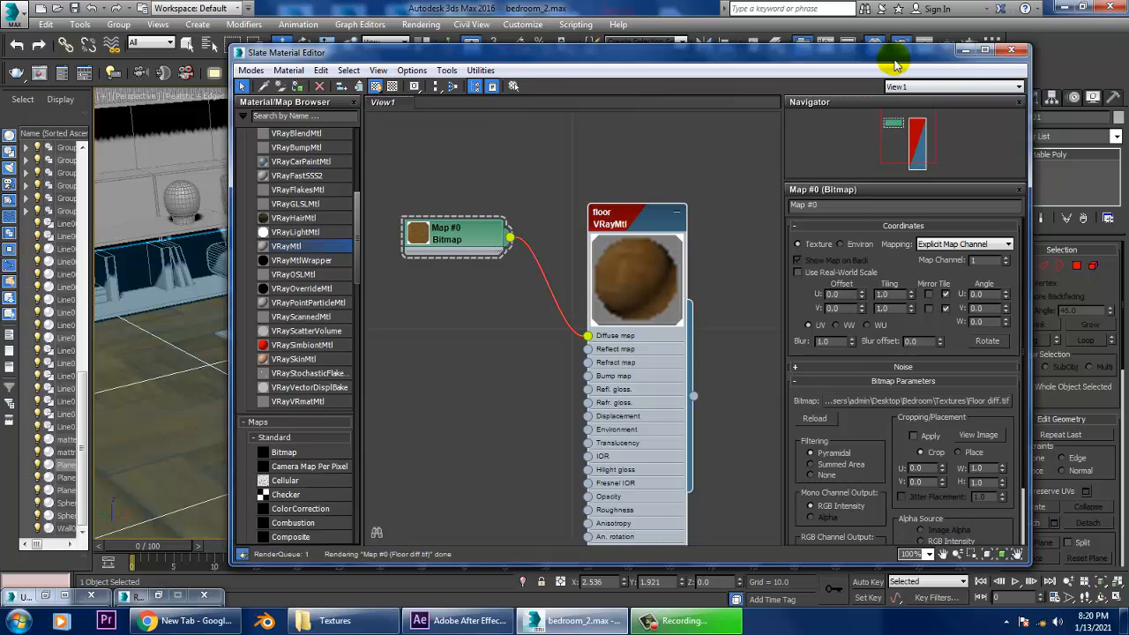
left_click_drag(895, 56, 684, 530)
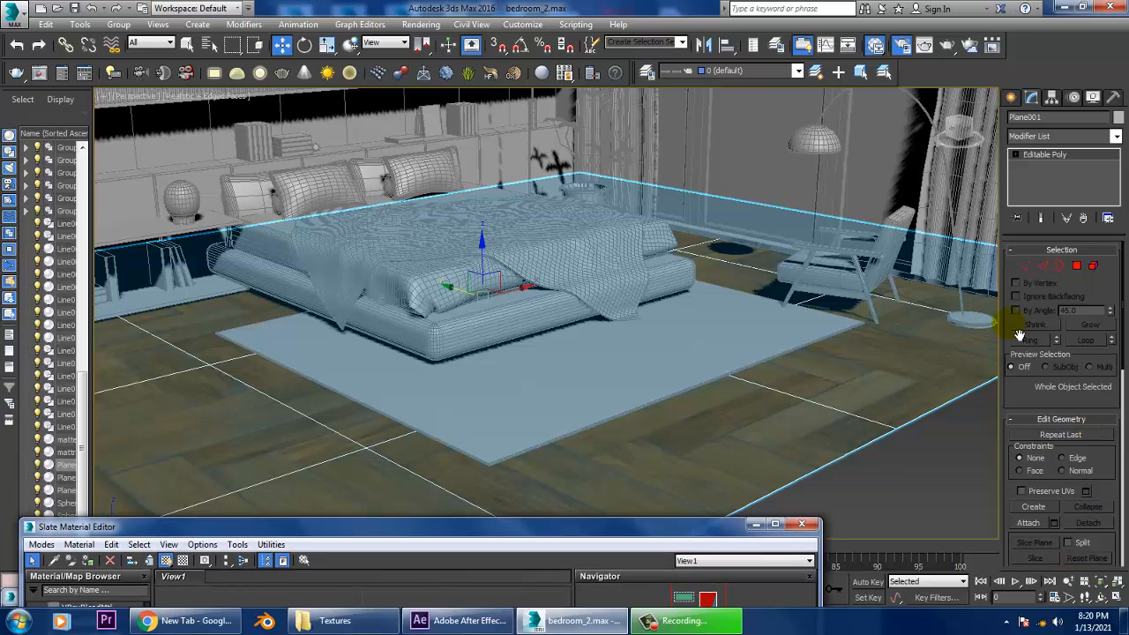
Set the floor diffuse bitmap's U and V tiling to 2.0
left_click(650, 527)
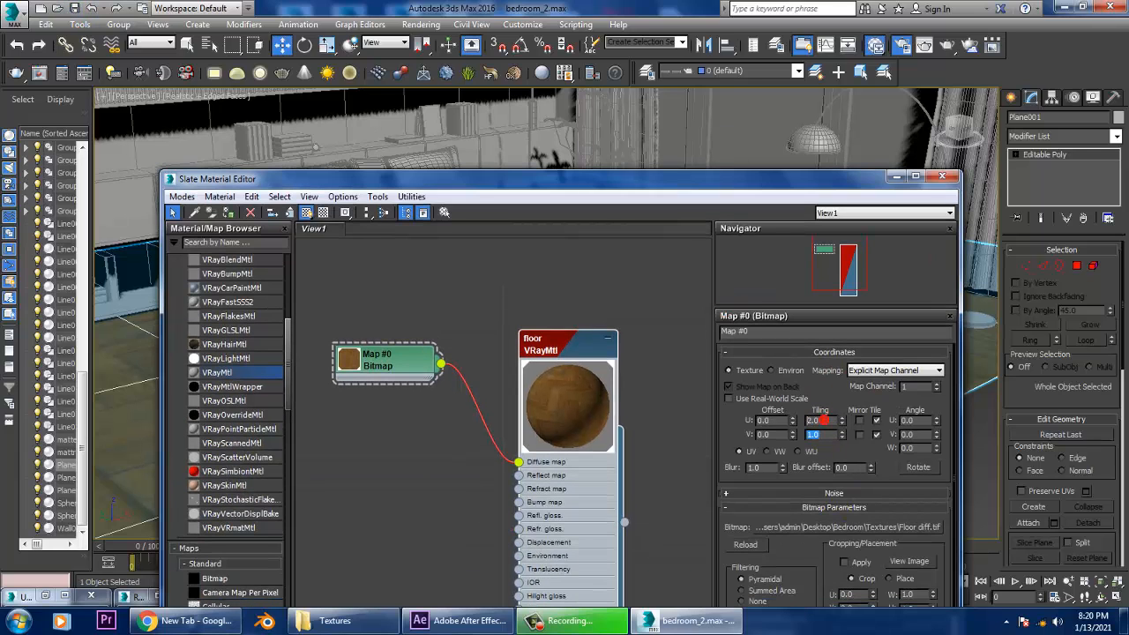
type("2")
key("Return")
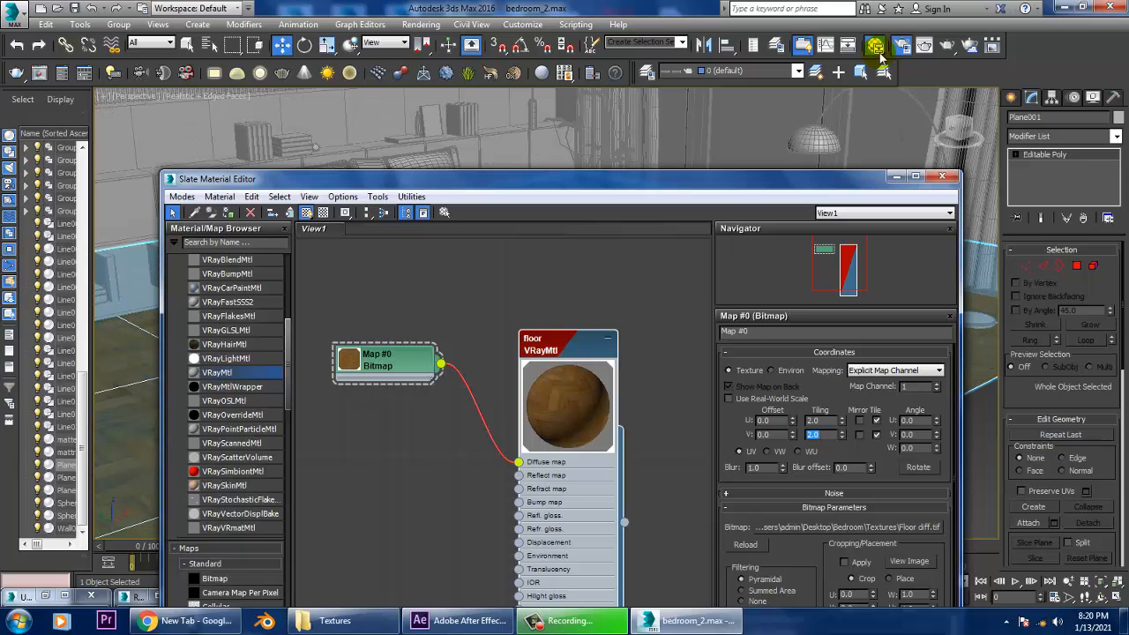
left_click_drag(450, 181, 459, 216)
left_click_drag(513, 344, 472, 80)
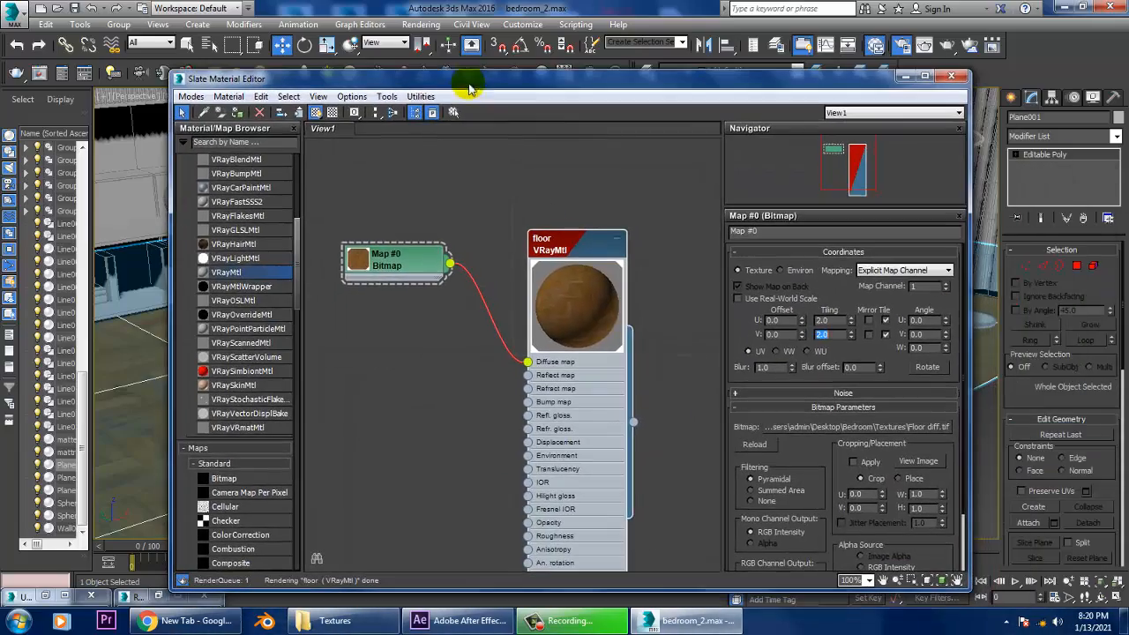
Set the floor diffuse bitmap's U and V tiling to 3.0
key("shift+Tab")
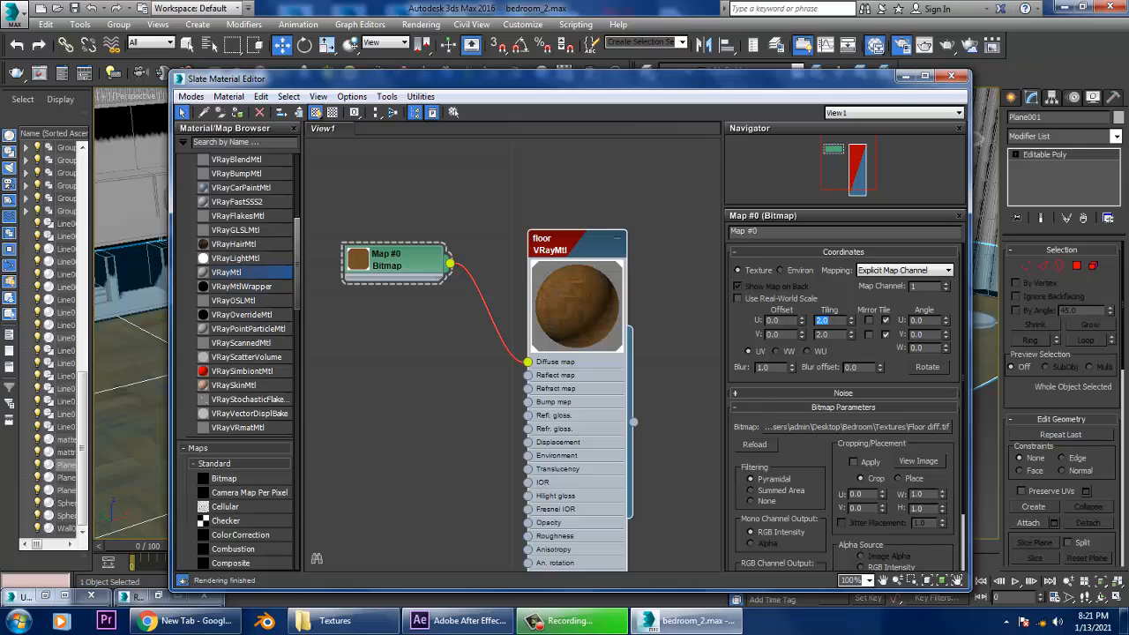
type("3")
key("Tab")
type("3")
key("Return")
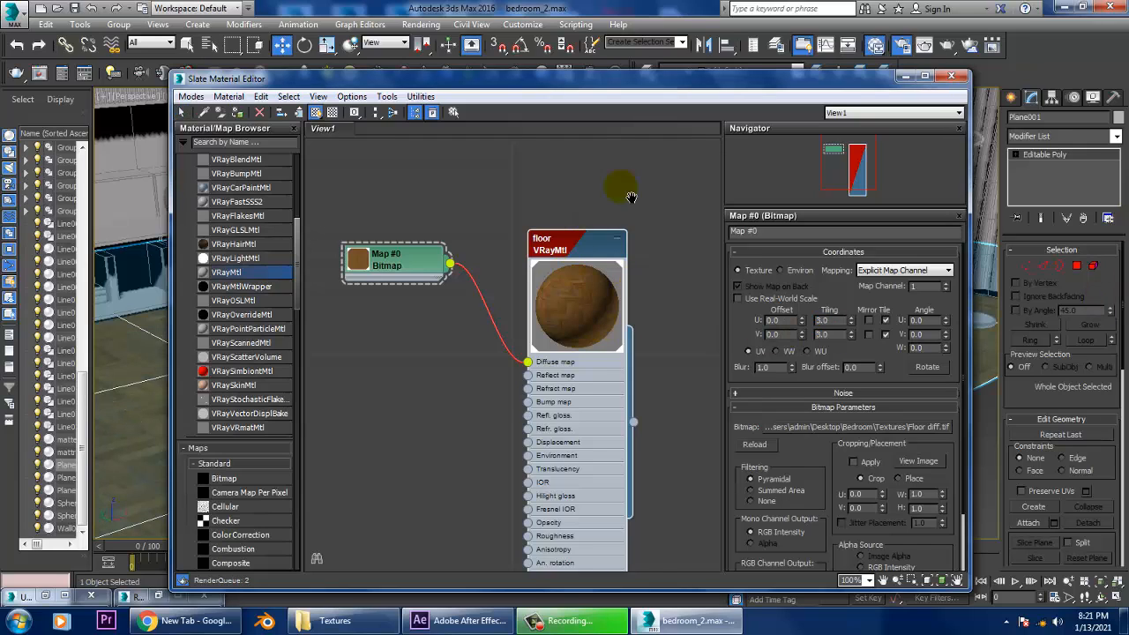
Space out the material nodes, add a Normal Bump map and connect it to the floor material's bump map input
middle_click_drag(618, 184, 638, 194)
left_click_drag(599, 255, 629, 239)
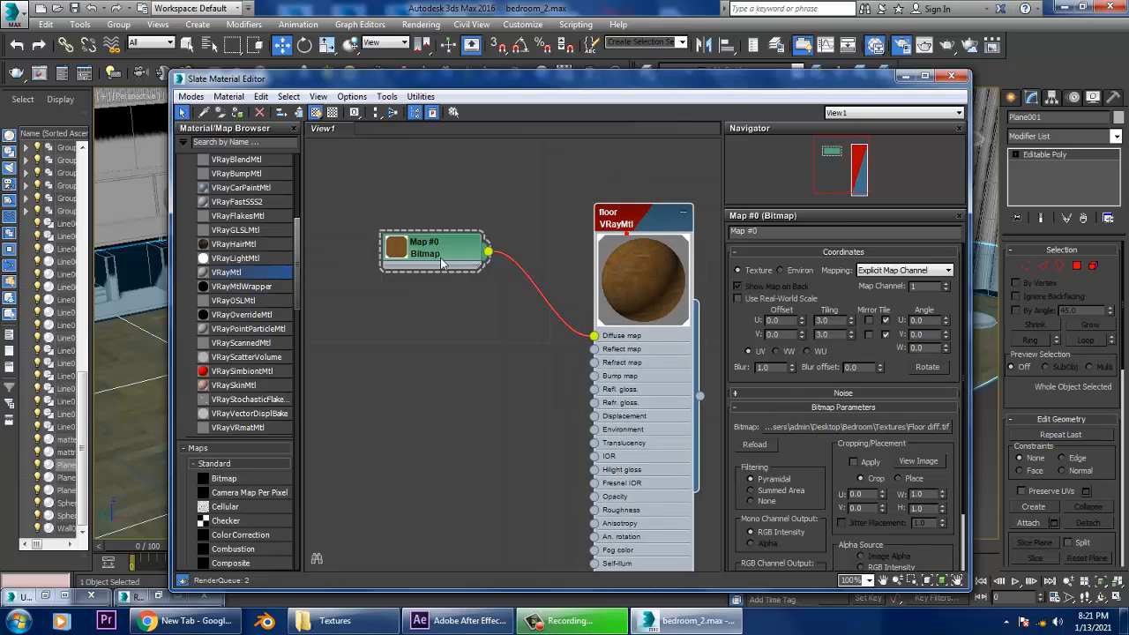
left_click_drag(445, 265, 432, 251)
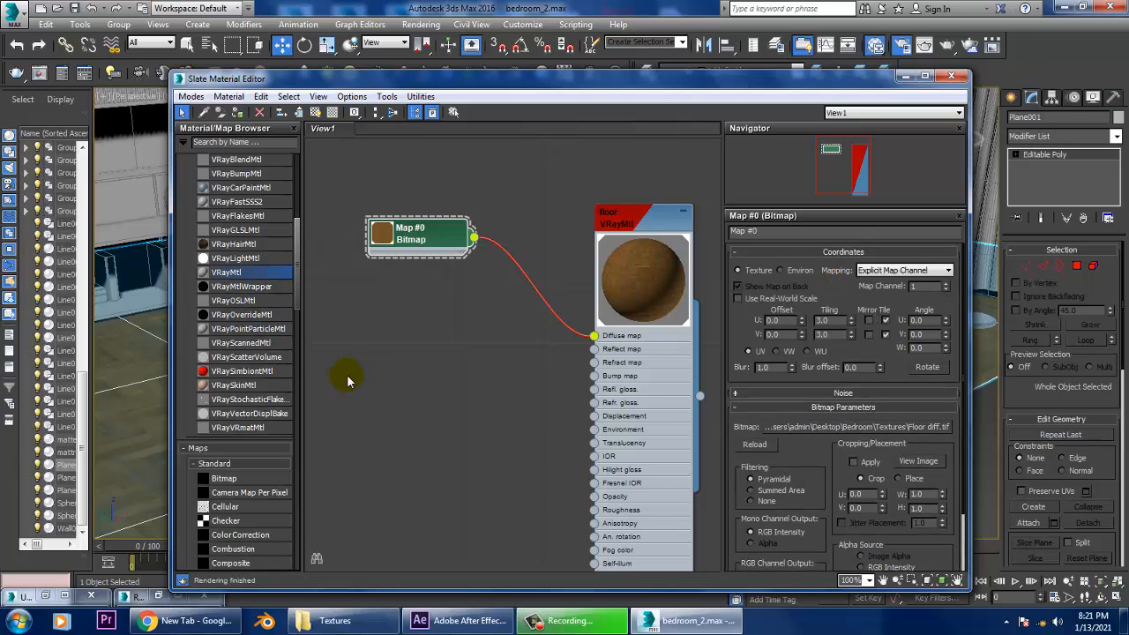
left_click_drag(297, 264, 294, 372)
left_click(242, 271)
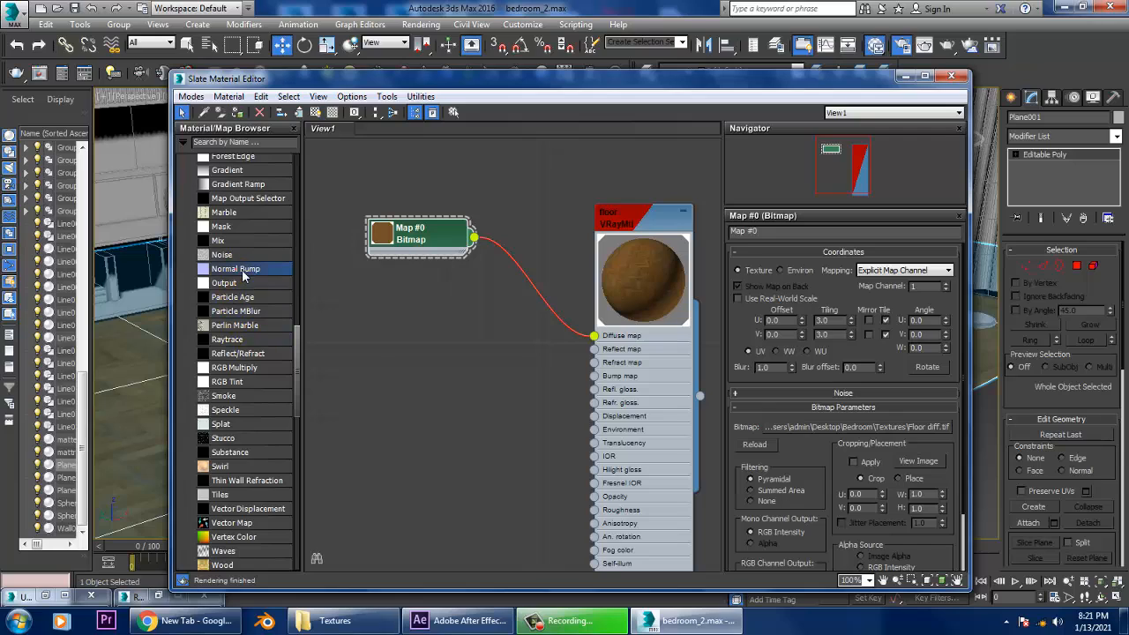
left_click_drag(401, 364, 403, 366)
double_click(417, 371)
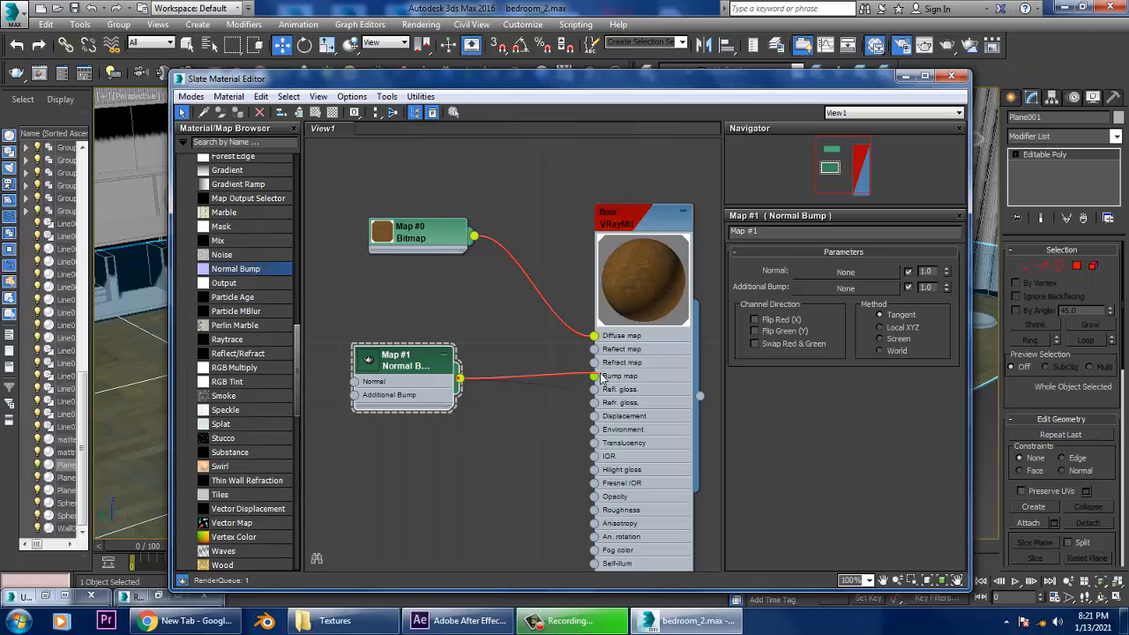
left_click_drag(597, 380, 598, 380)
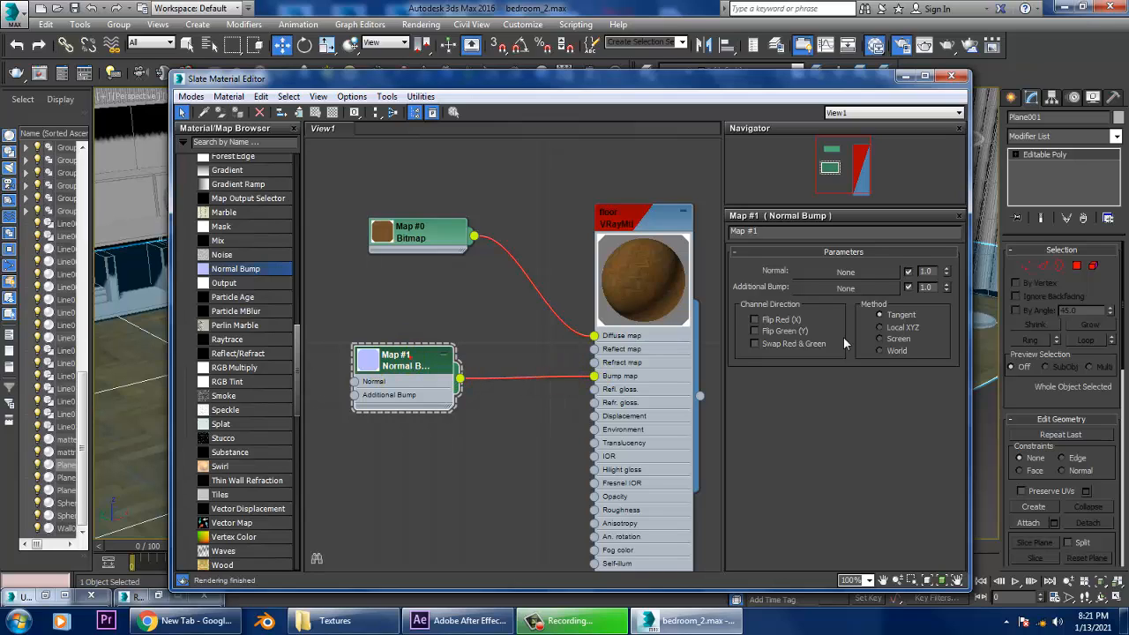
Load the Floor normal texture from the desktop's Bedroom\Textures folder as a bitmap in the Normal Bump map's normal slot
left_click(856, 273)
double_click(784, 128)
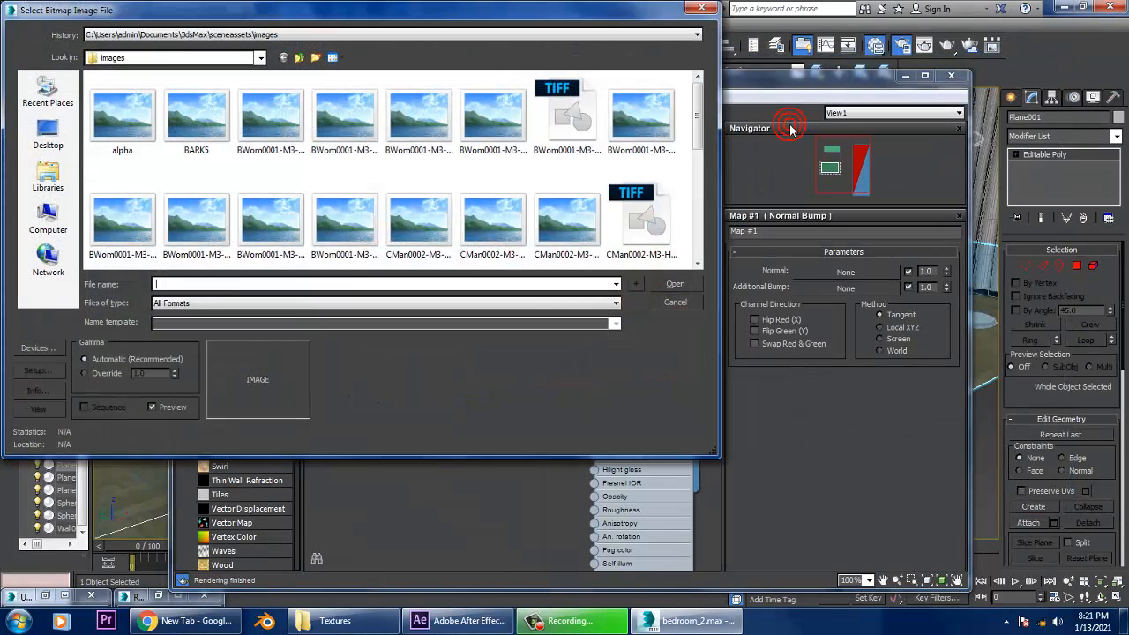
left_click(48, 134)
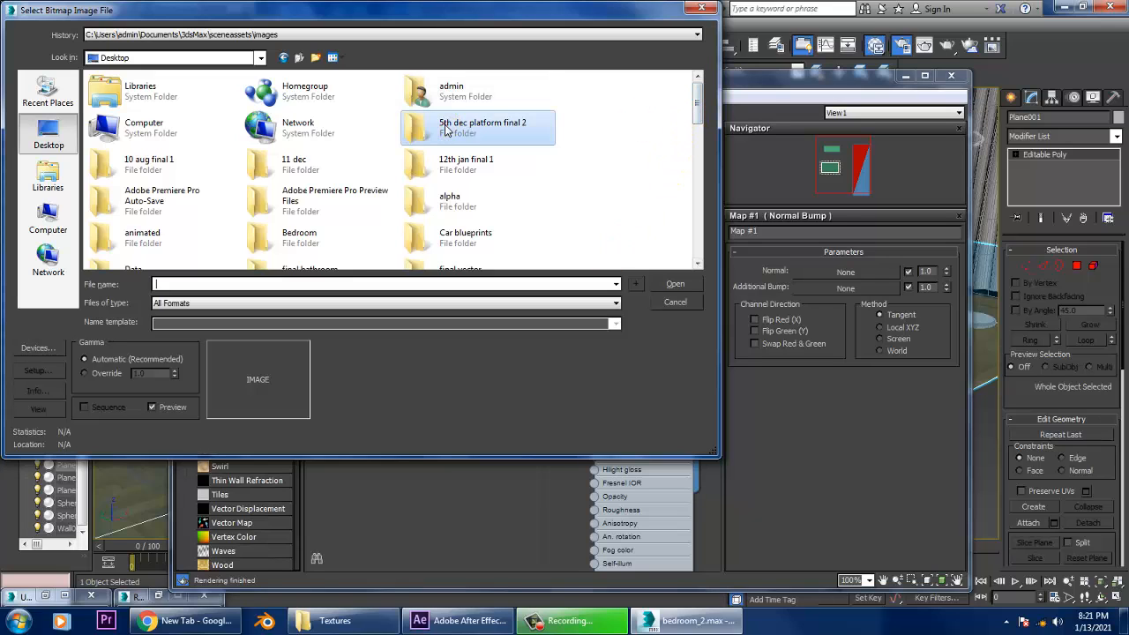
left_click(360, 233)
double_click(360, 233)
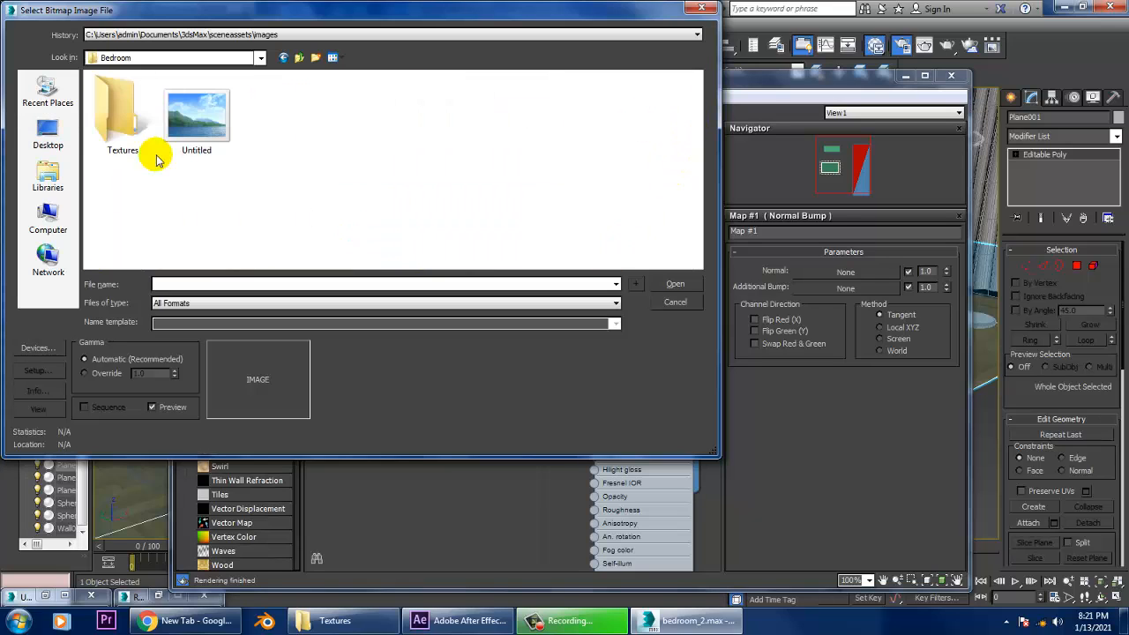
double_click(128, 133)
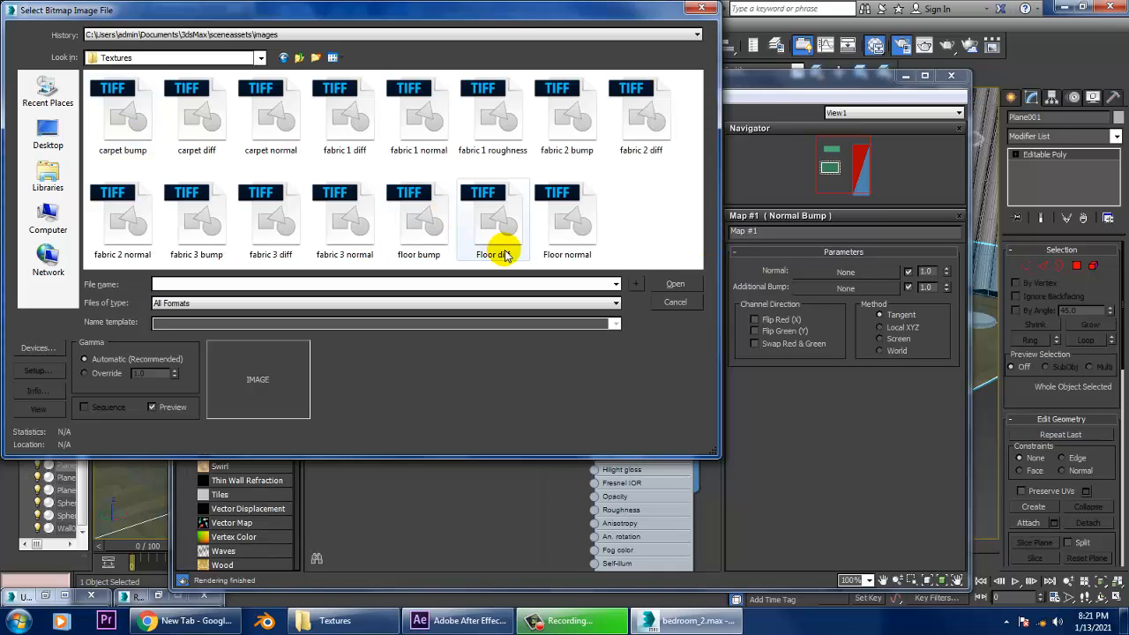
left_click(582, 225)
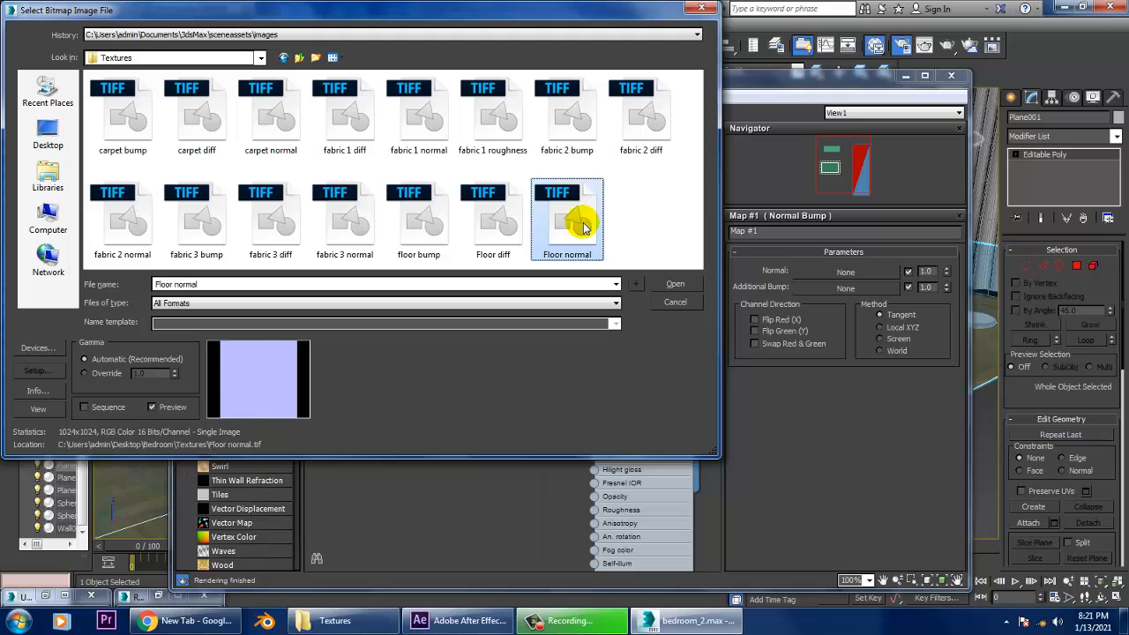
double_click(583, 224)
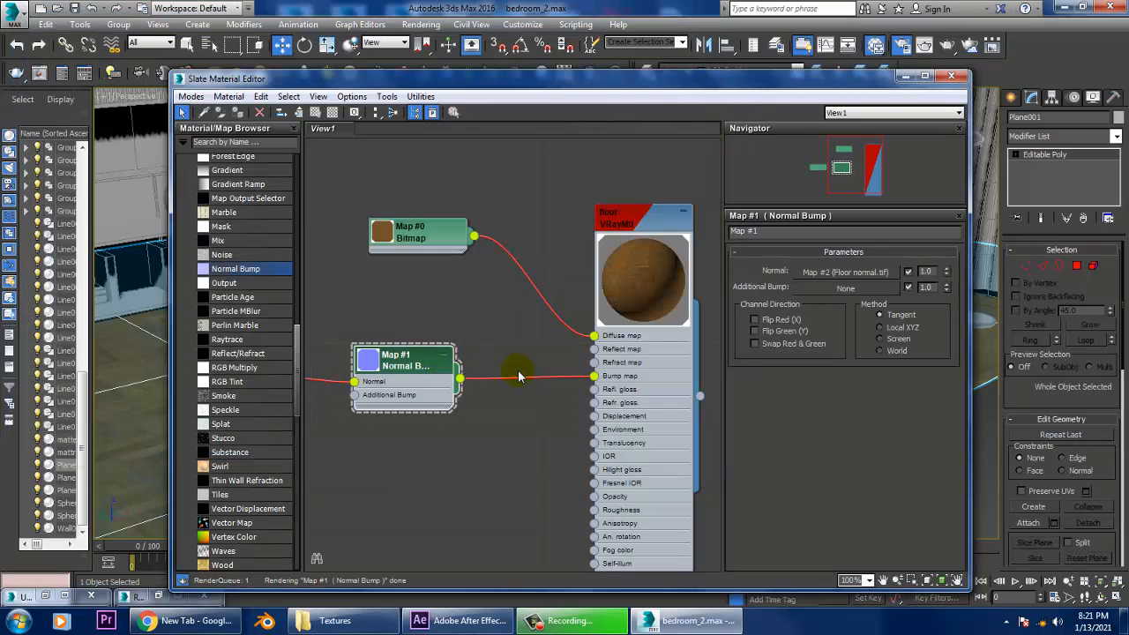
Load the floor bump texture as the Normal Bump map's additional bump and inspect the floor up close in the viewport
left_click(847, 288)
double_click(784, 128)
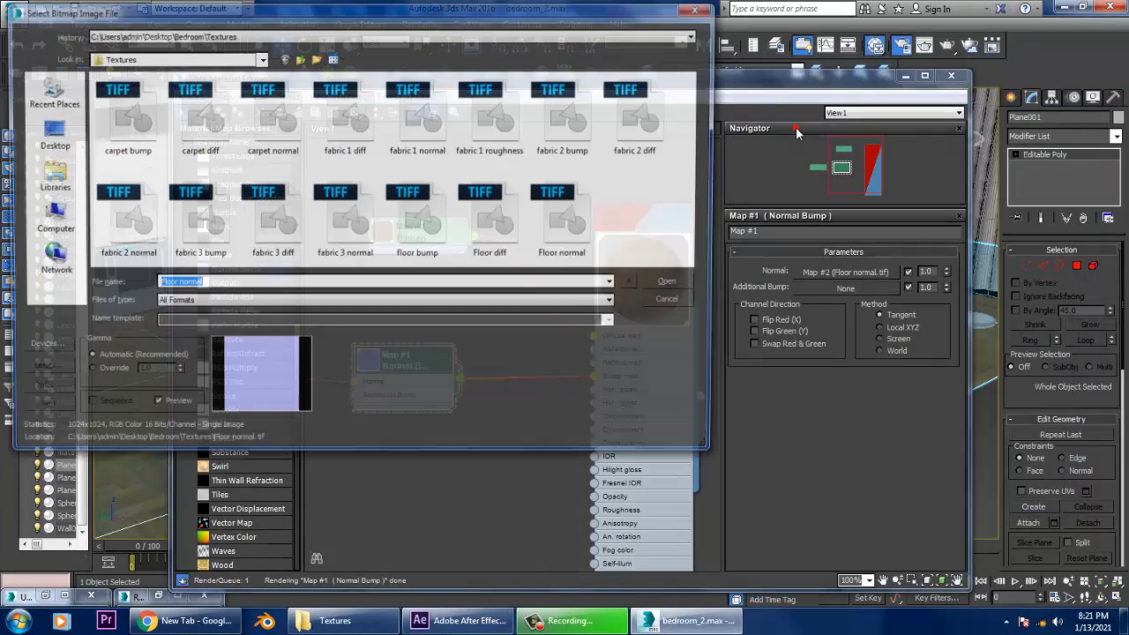
double_click(420, 234)
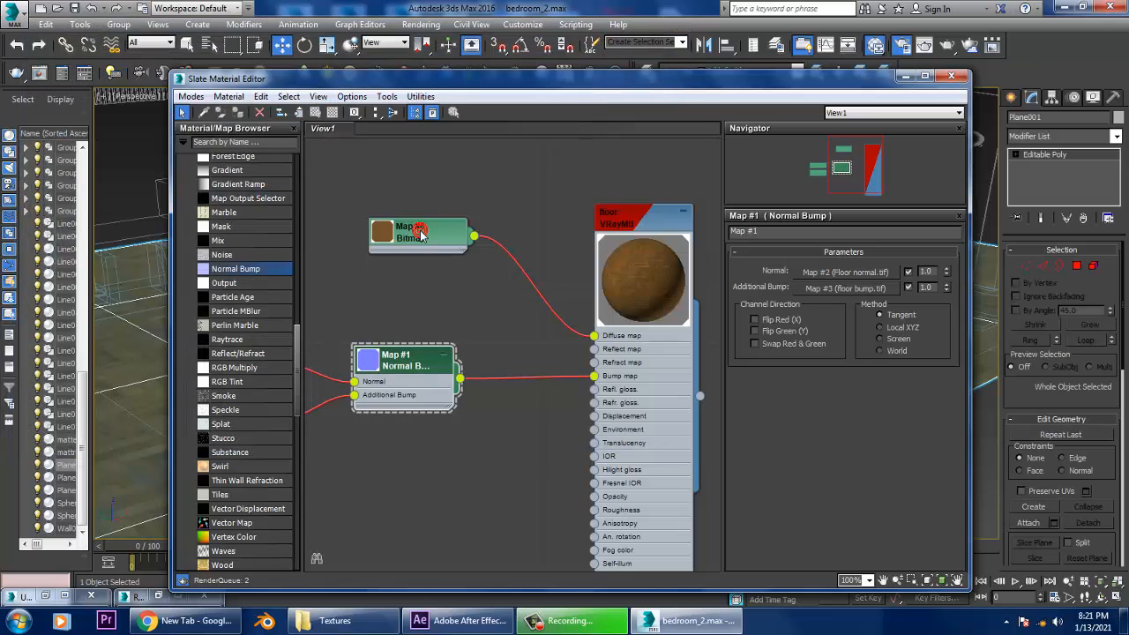
middle_click_drag(494, 301, 585, 257)
scroll(622, 273, "up", 5)
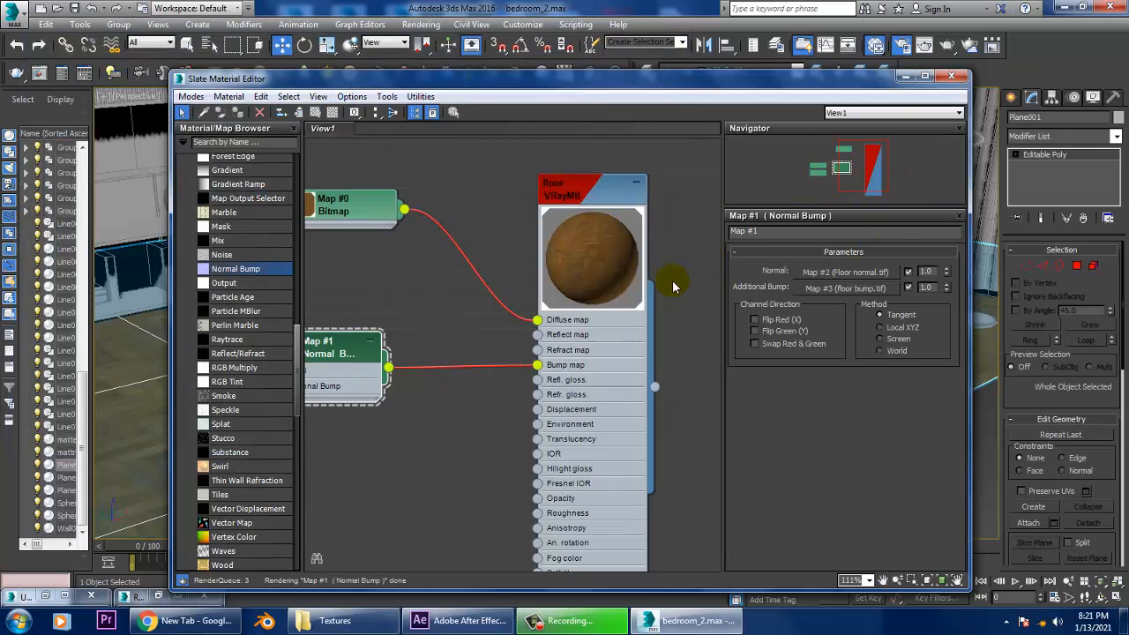
left_click(906, 76)
left_click(904, 498)
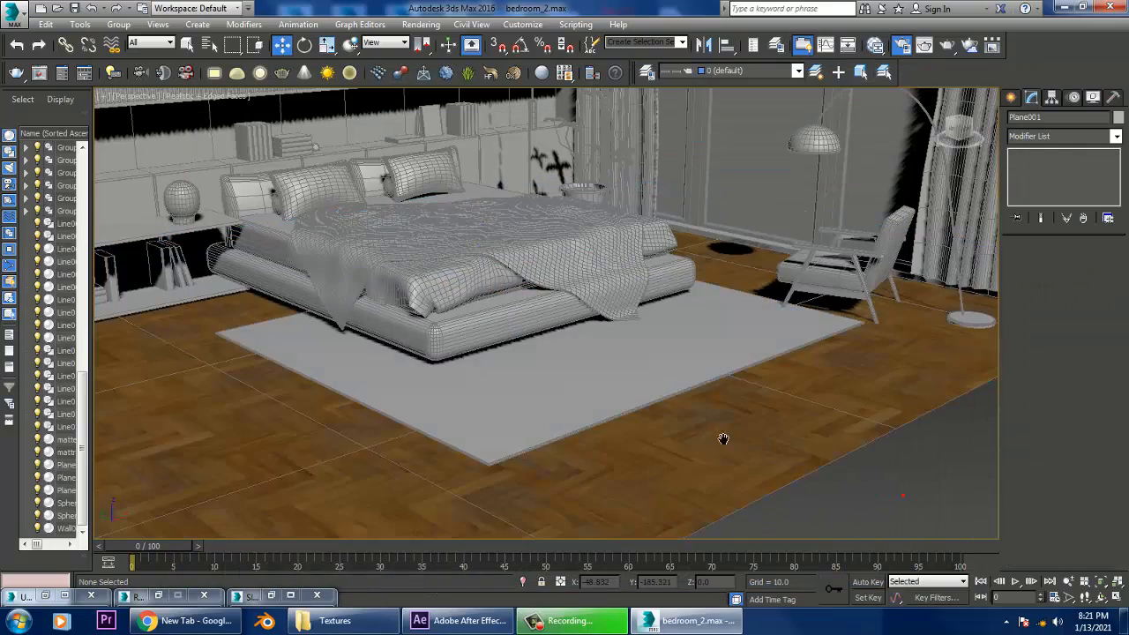
scroll(723, 435, "up", 8)
Select the floor again and set its material's reflection colour to a light grey with value 181
left_click(675, 416)
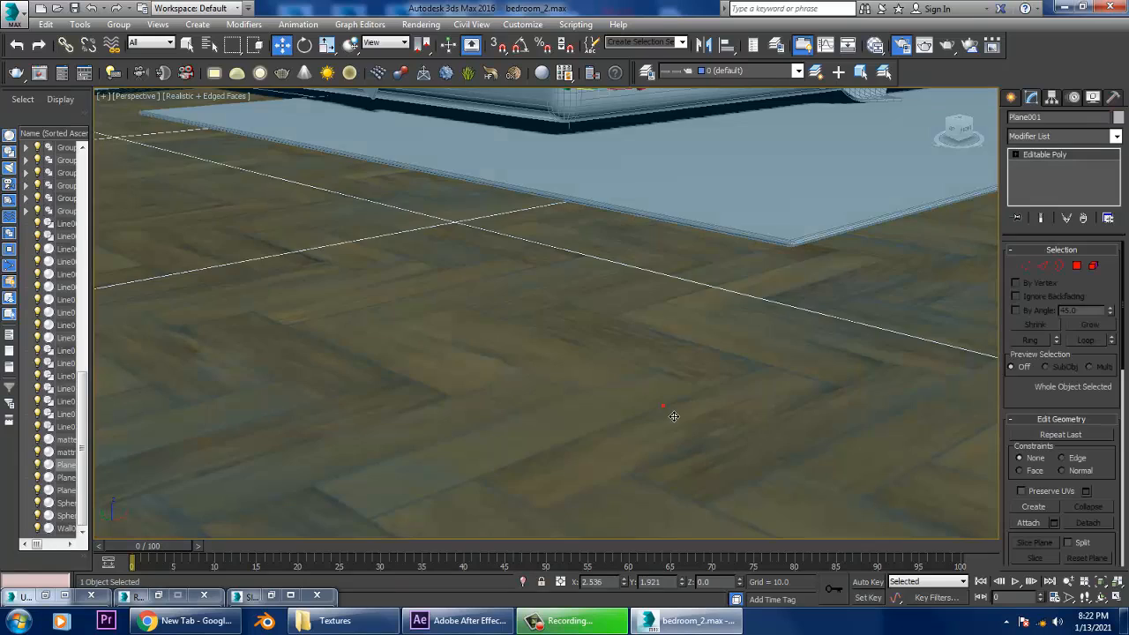
key("m")
scroll(572, 356, "down", 3)
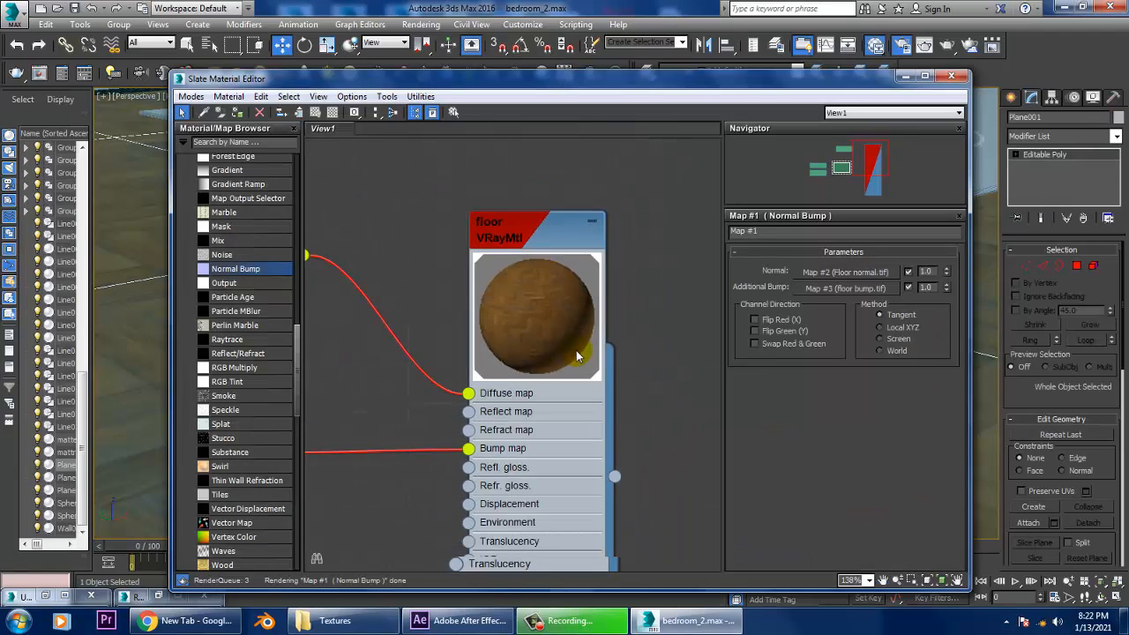
double_click(555, 324)
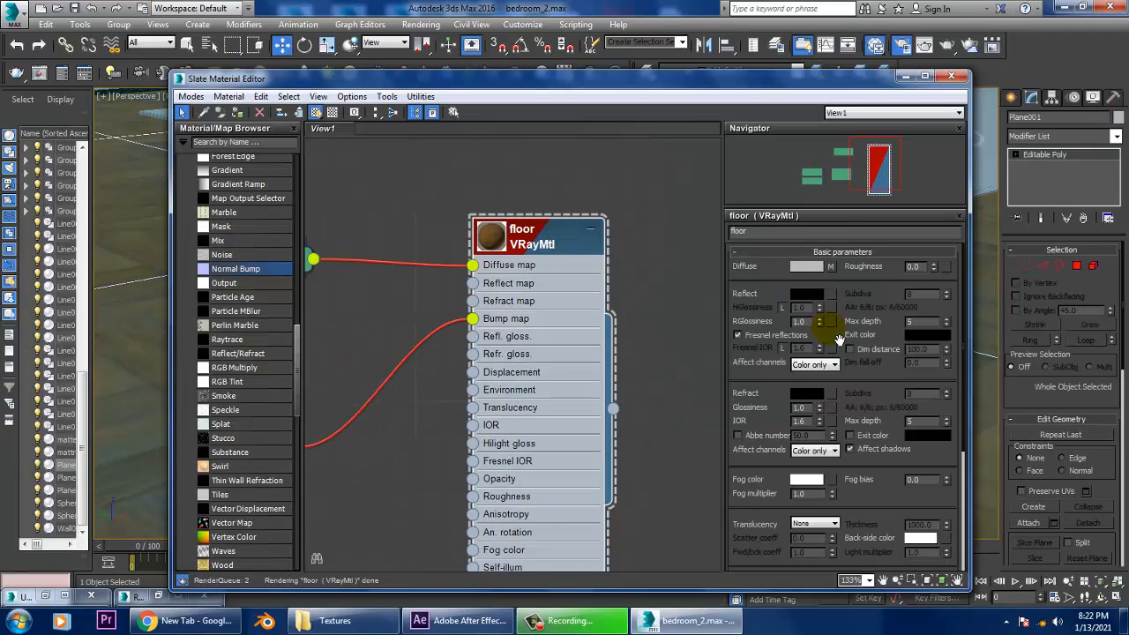
left_click(809, 295)
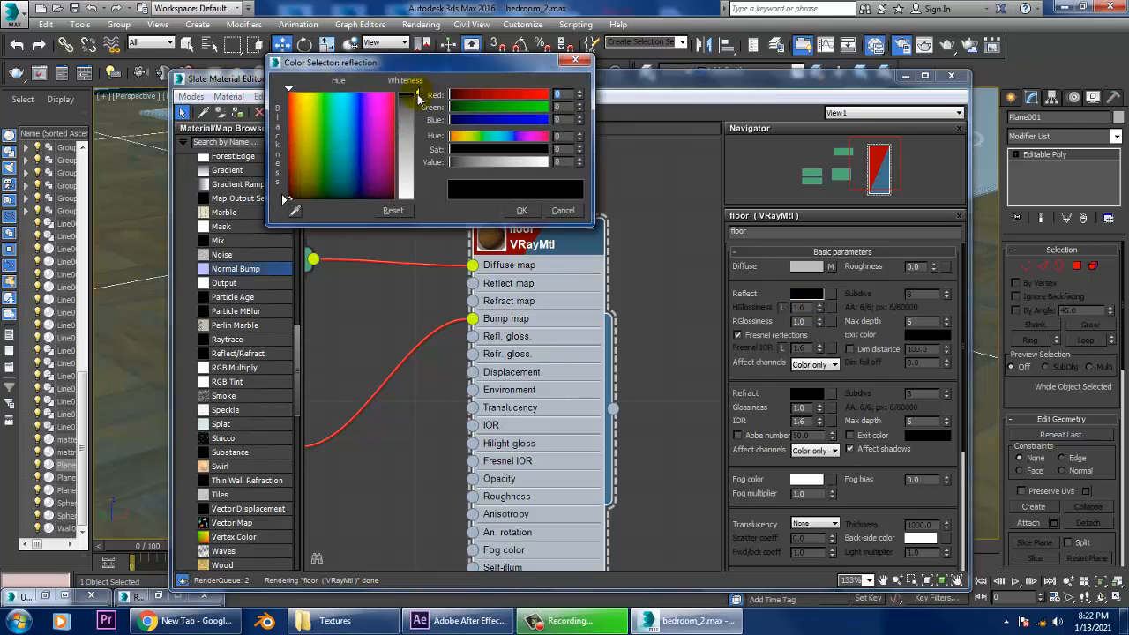
left_click_drag(418, 108, 418, 169)
double_click(490, 242)
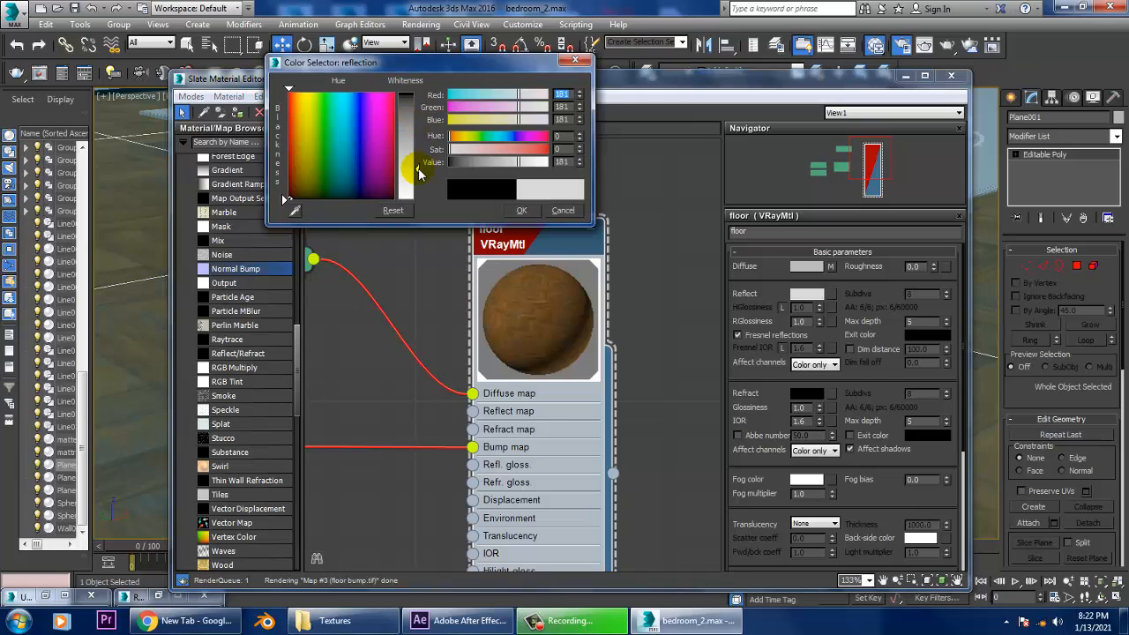
left_click(522, 210)
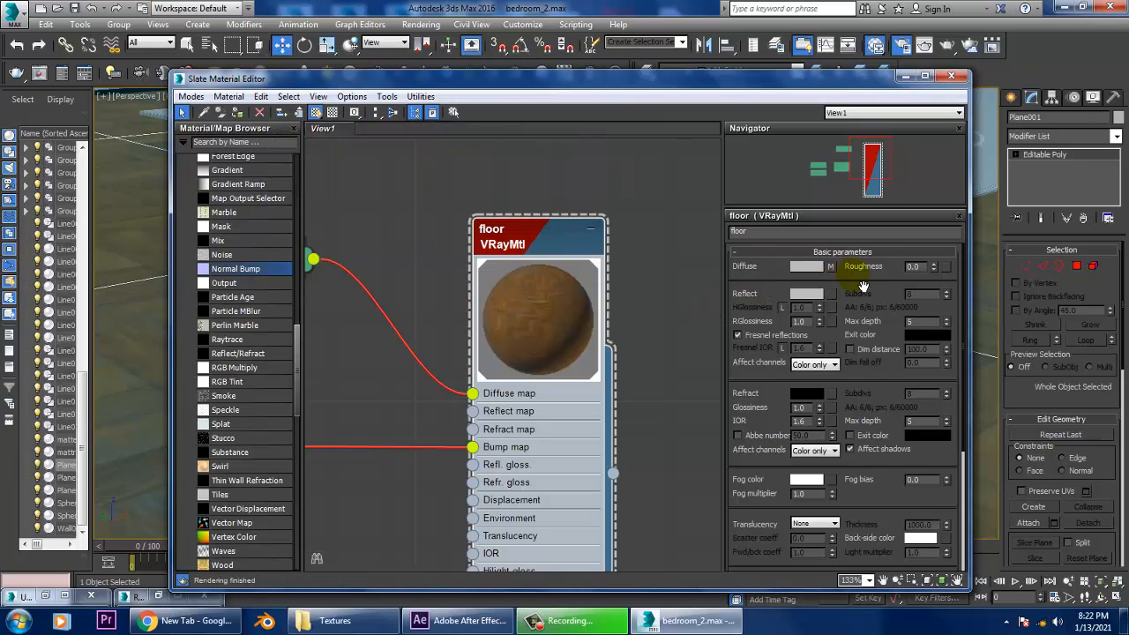
Darken the floor material's reflection colour to a mid grey
left_click(805, 296)
left_click_drag(418, 159, 419, 118)
left_click(522, 210)
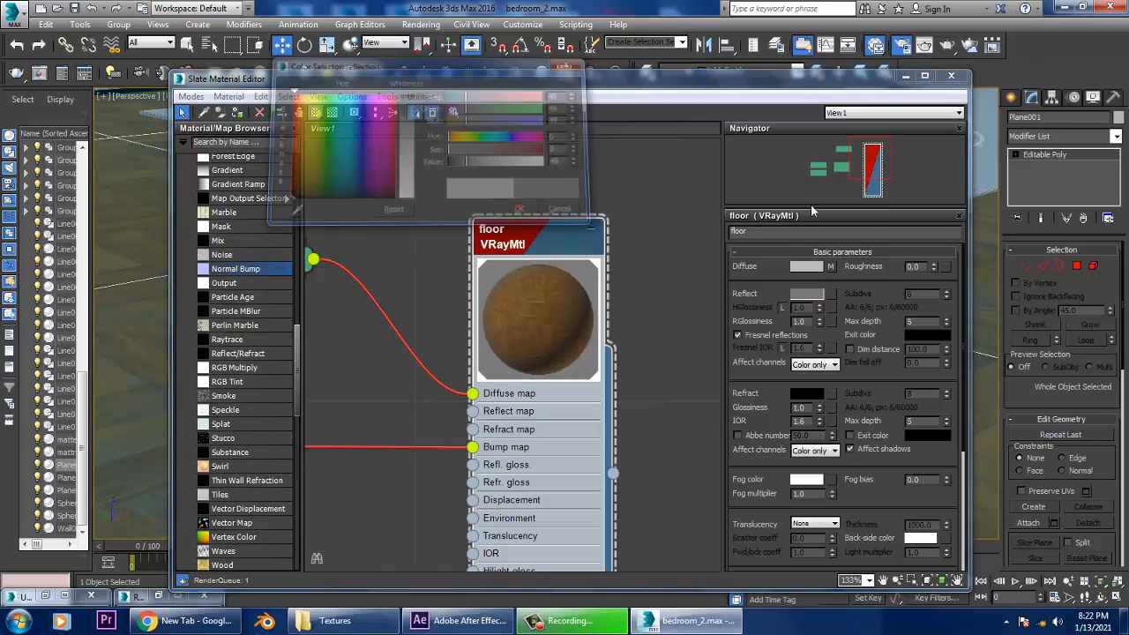
left_click(906, 76)
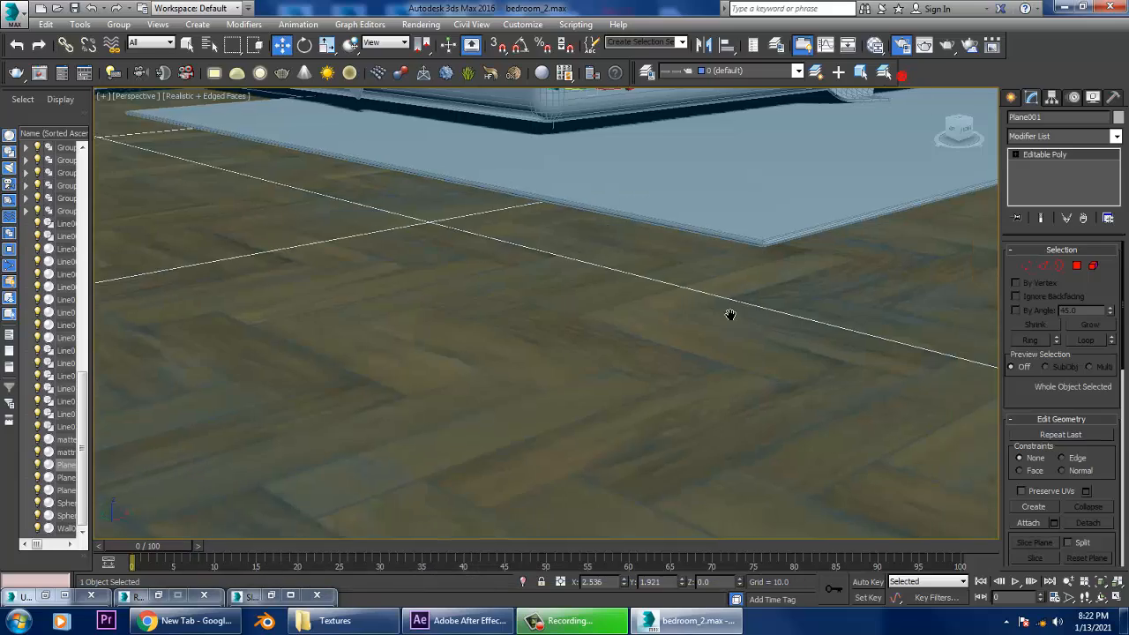
Render a close-up of the wood floor to check its reflections, and deselect the floor
scroll(723, 319, "down", 3)
scroll(724, 319, "down", 4)
scroll(741, 330, "up", 6)
scroll(706, 328, "down", 1)
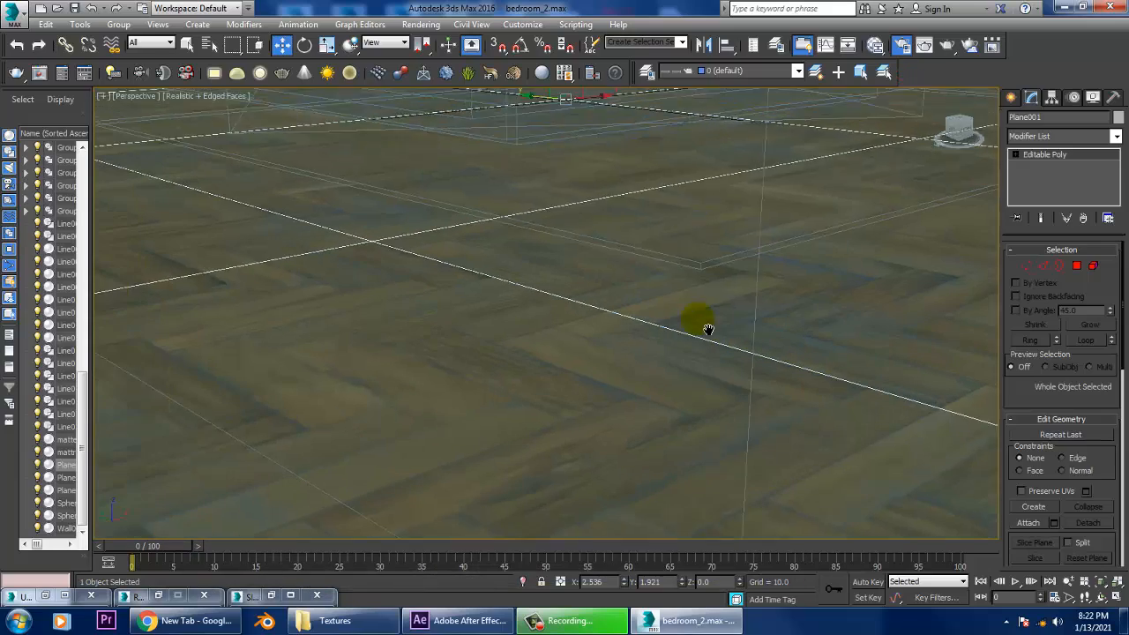
left_click(421, 23)
left_click(434, 41)
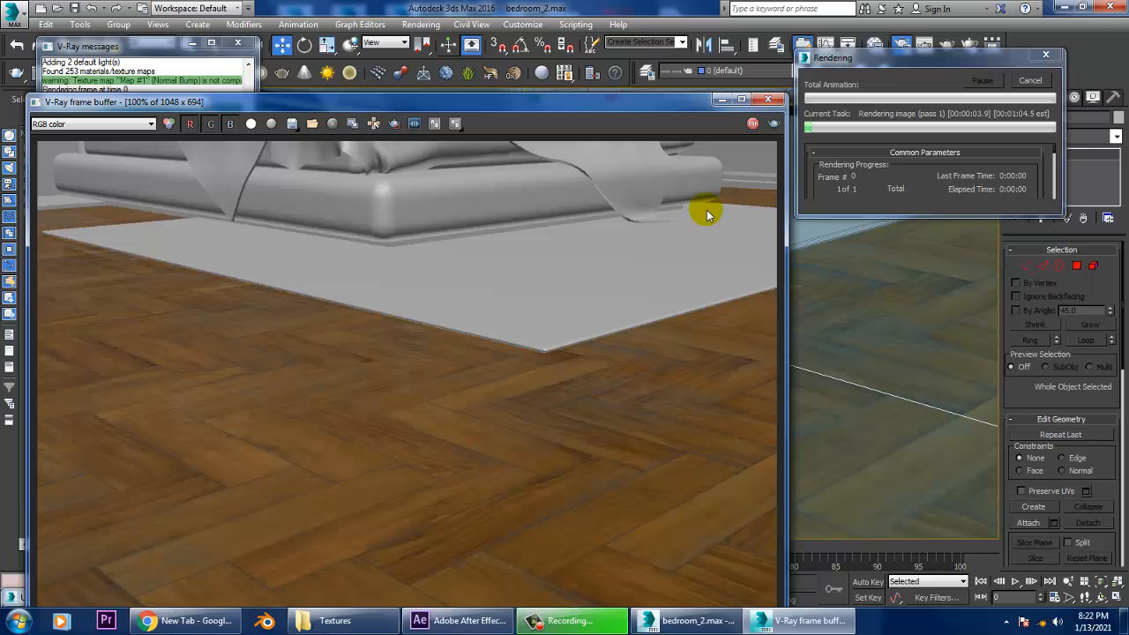
left_click(769, 98)
scroll(776, 265, "down", 8)
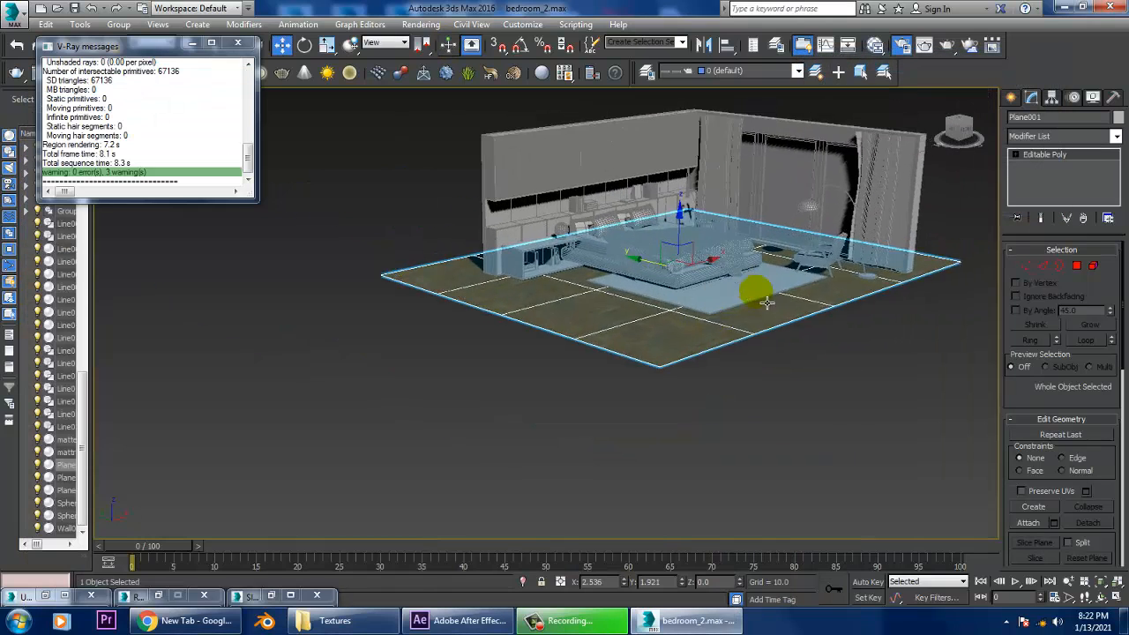
scroll(767, 303, "up", 8)
left_click(854, 460)
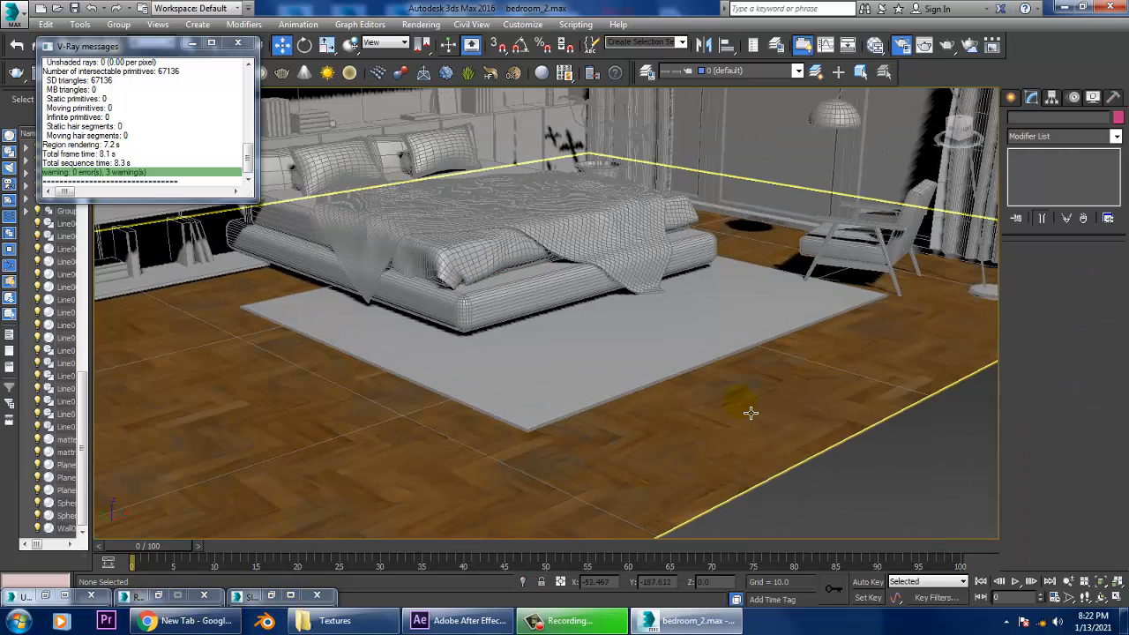
Review the floor material's diffuse, Normal Bump and bitmap nodes, and move the bump bitmap node slightly lower
key("m")
scroll(565, 285, "down", 5)
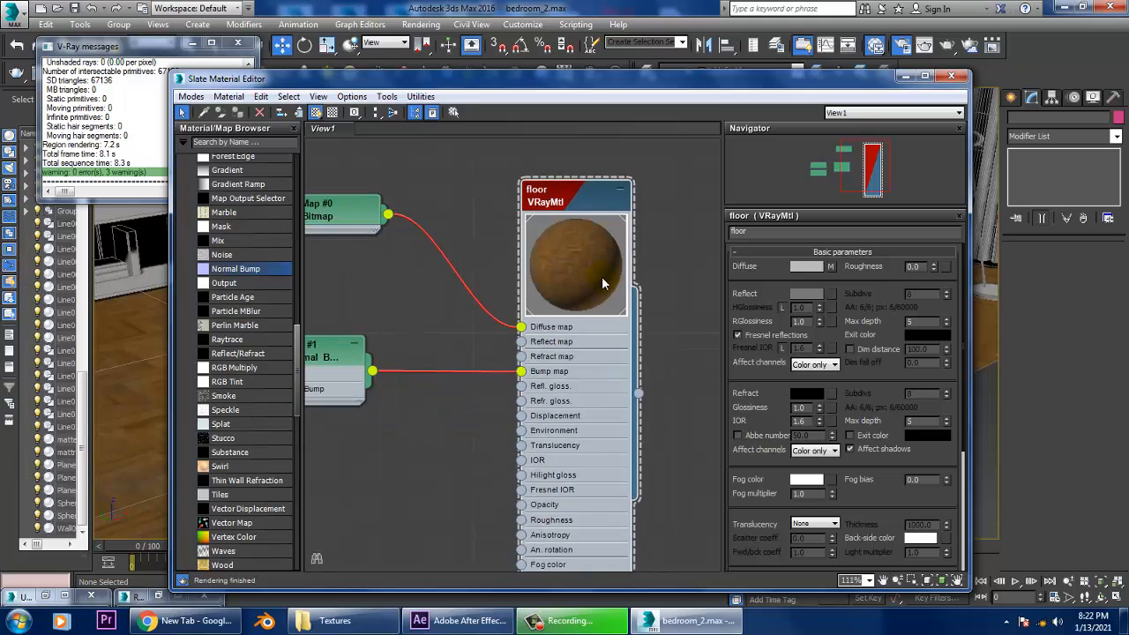
scroll(535, 287, "down", 1)
middle_click_drag(535, 287, 524, 316)
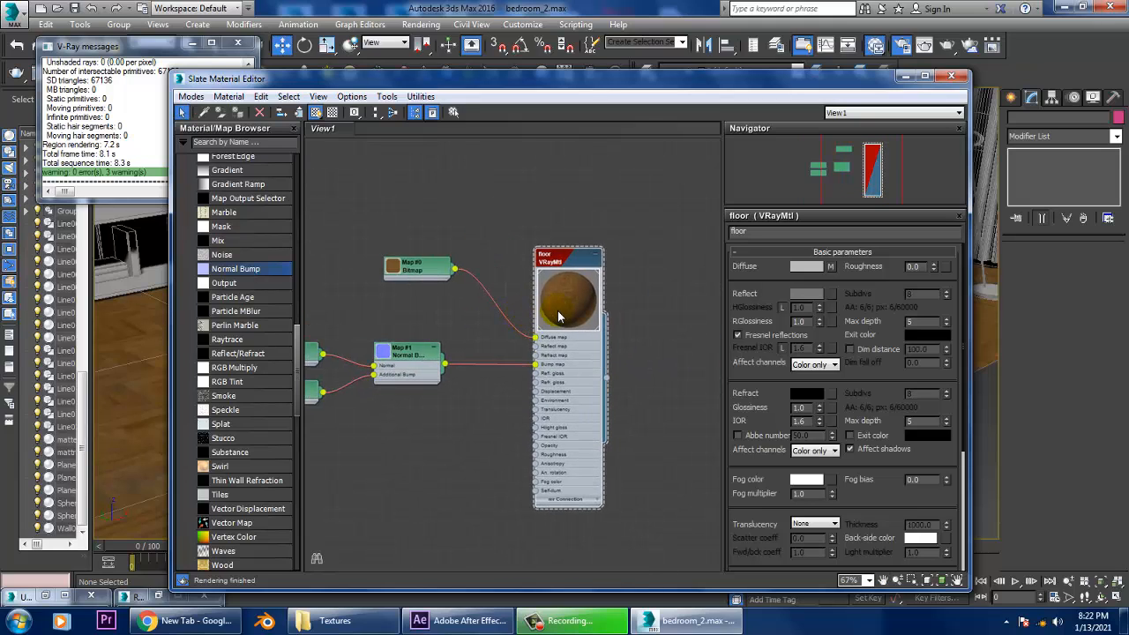
left_click(420, 276)
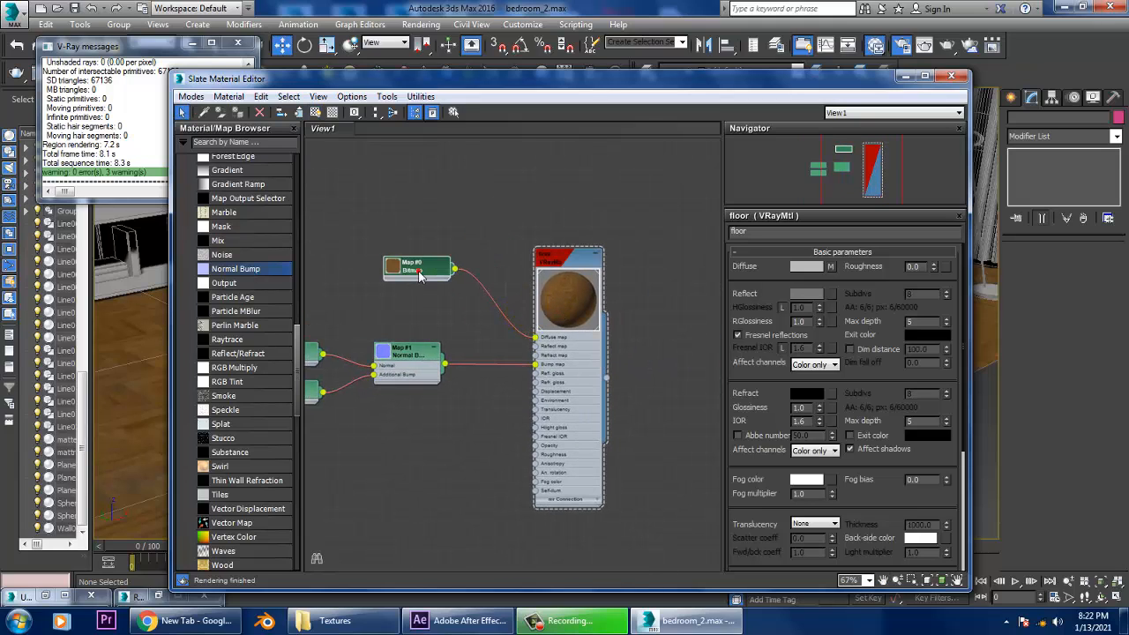
left_click(402, 370)
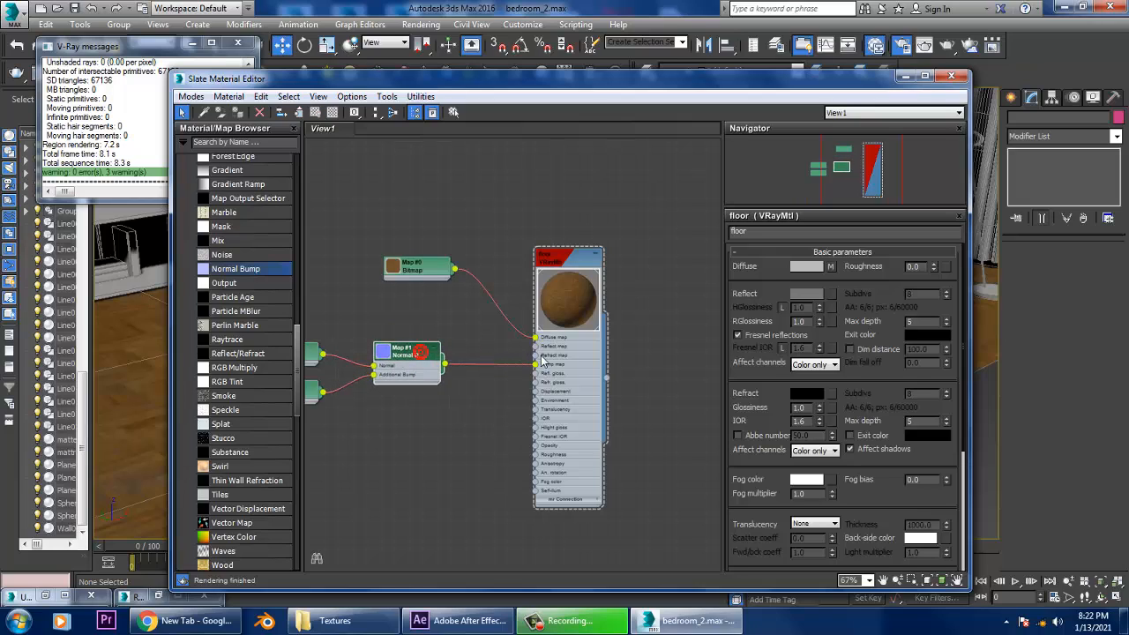
left_click(313, 399)
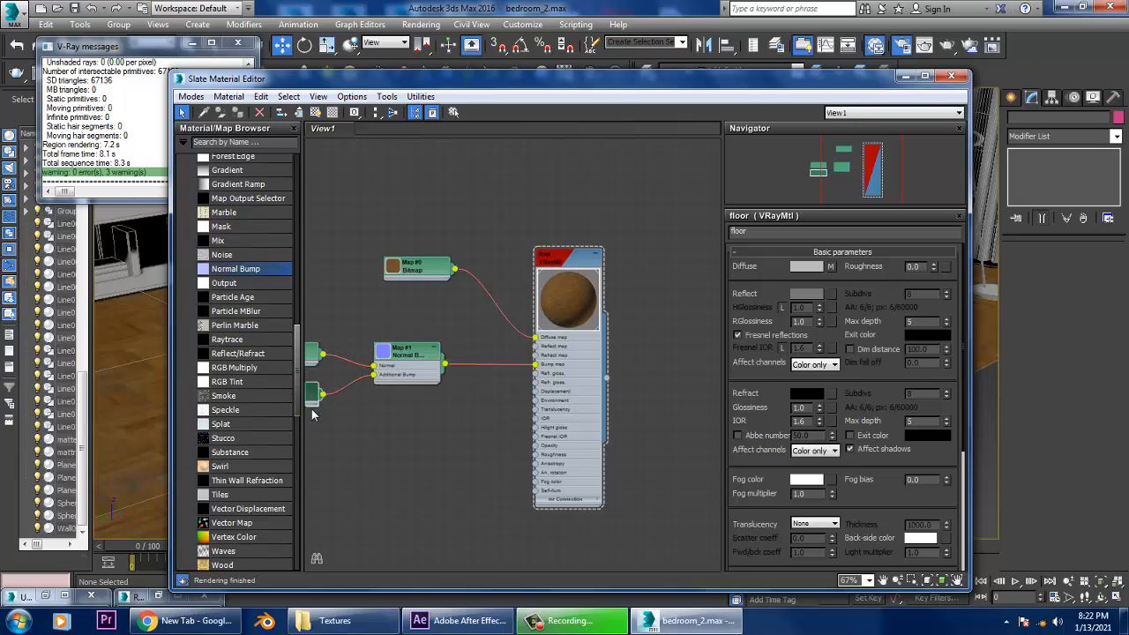
left_click_drag(313, 414, 309, 424)
middle_click_drag(588, 210, 637, 213)
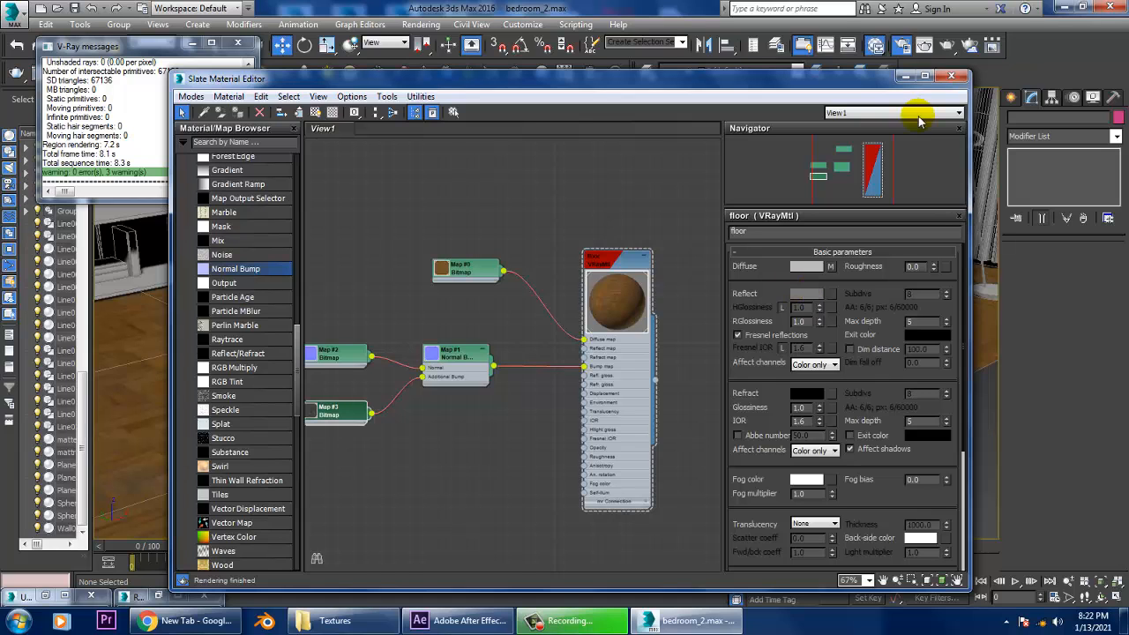
Select the rug beneath the bed and add a new VRayMtl below the floor material's nodes
left_click(906, 76)
left_click(682, 340)
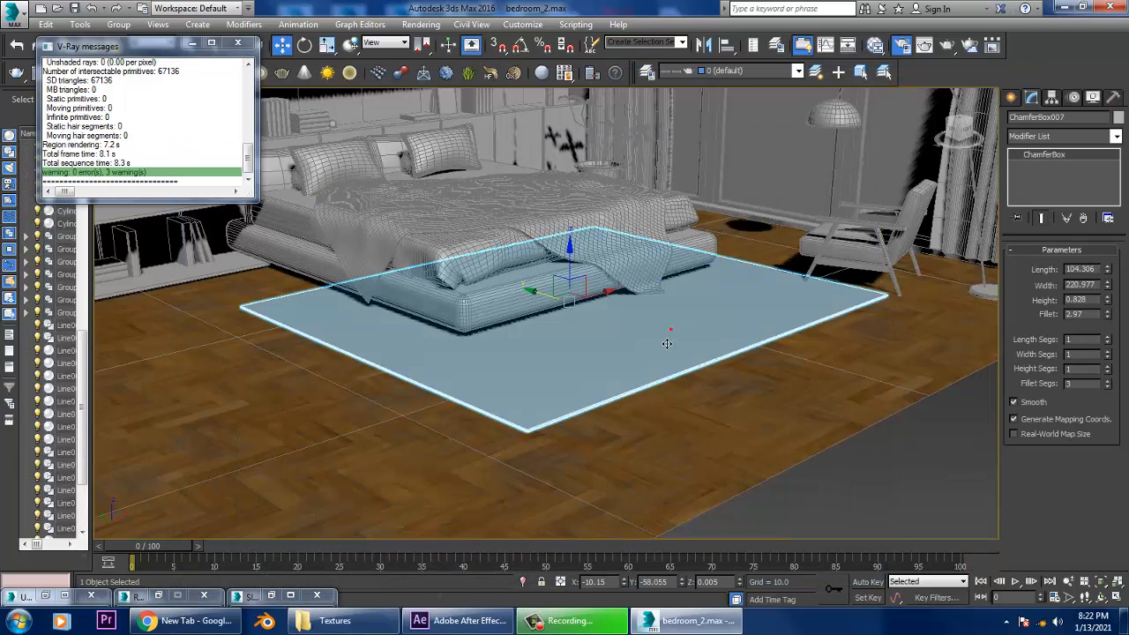
key("m")
middle_click_drag(529, 565, 517, 333)
left_click_drag(298, 362, 308, 206)
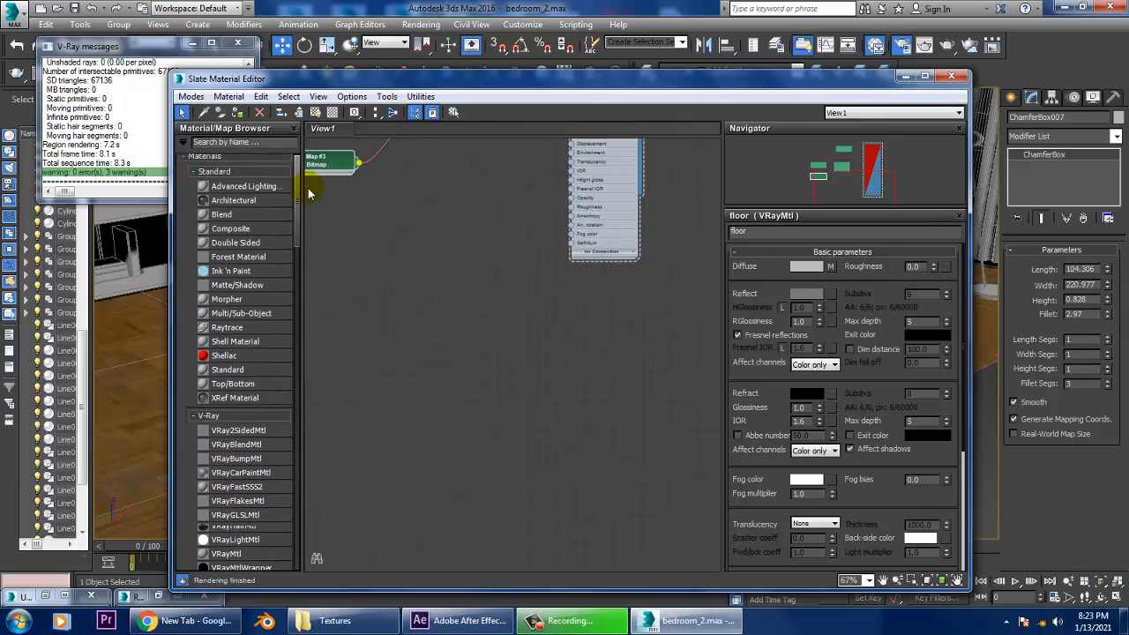
scroll(304, 211, "down", 3)
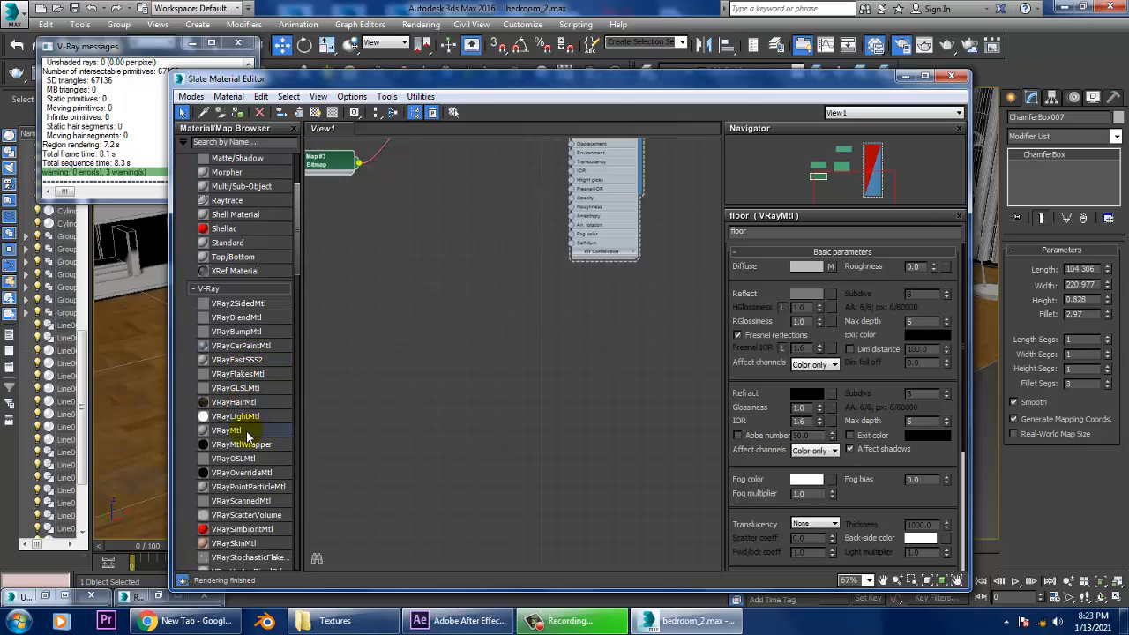
left_click_drag(248, 435, 655, 351)
left_click_drag(587, 332, 588, 336)
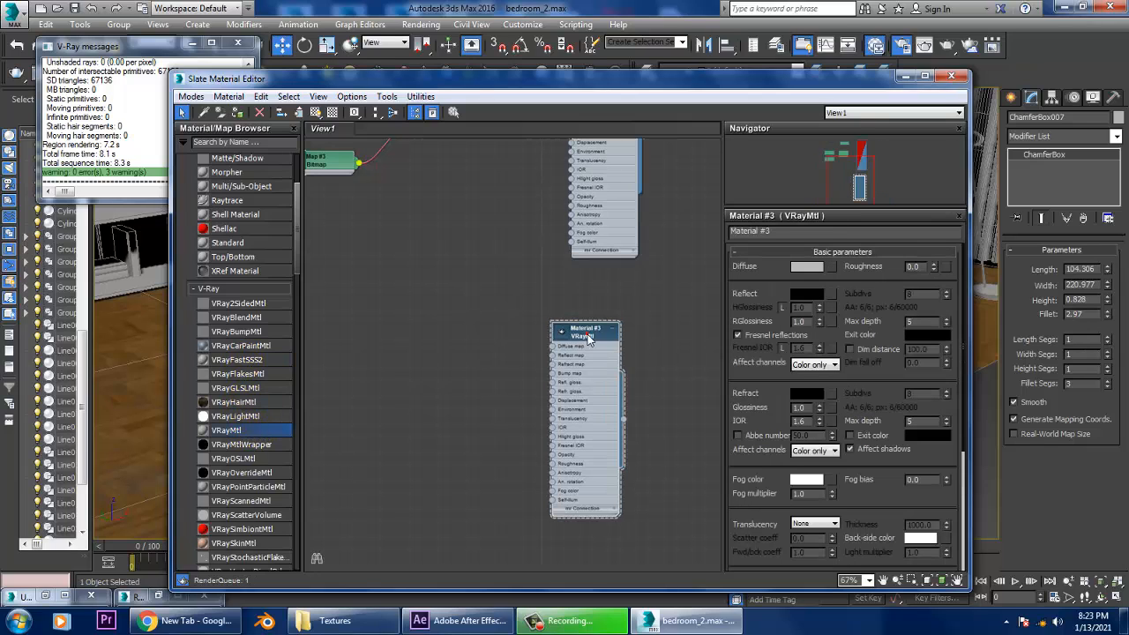
Load the carpet diff texture as the new material's diffuse bitmap, assign the material to the rug and show it in the viewport
left_click(832, 267)
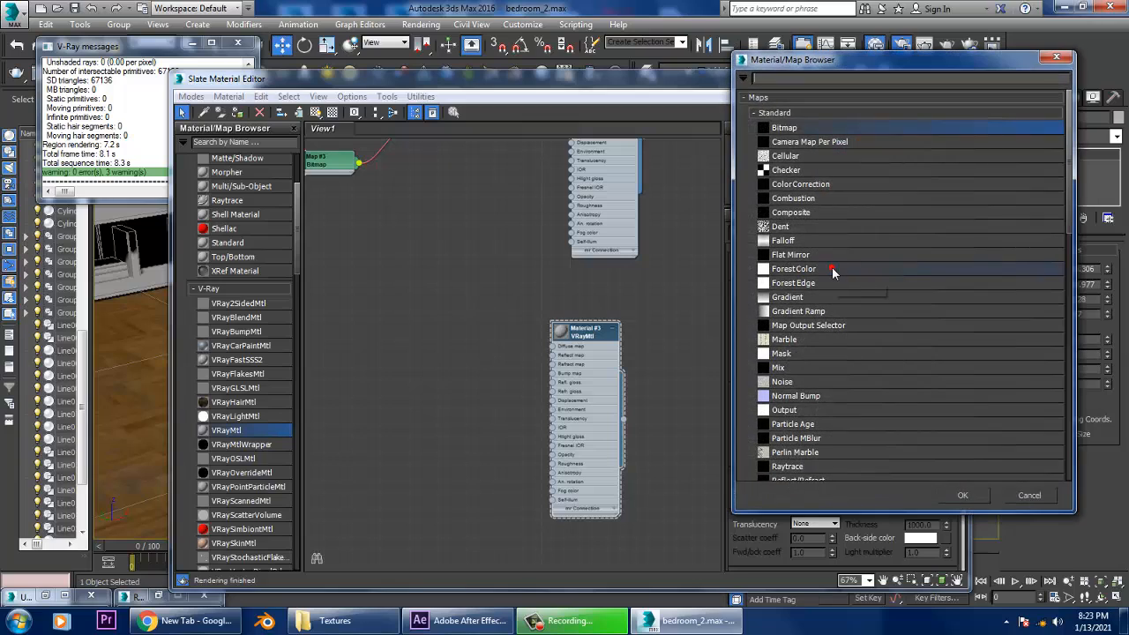
double_click(797, 130)
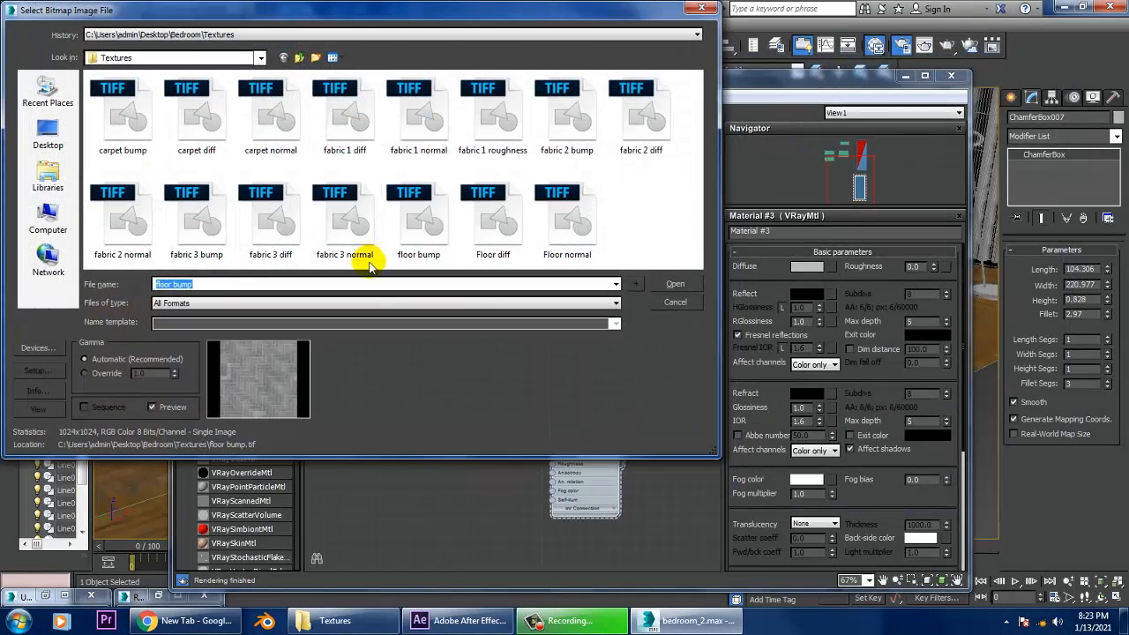
left_click(344, 221)
key("Home")
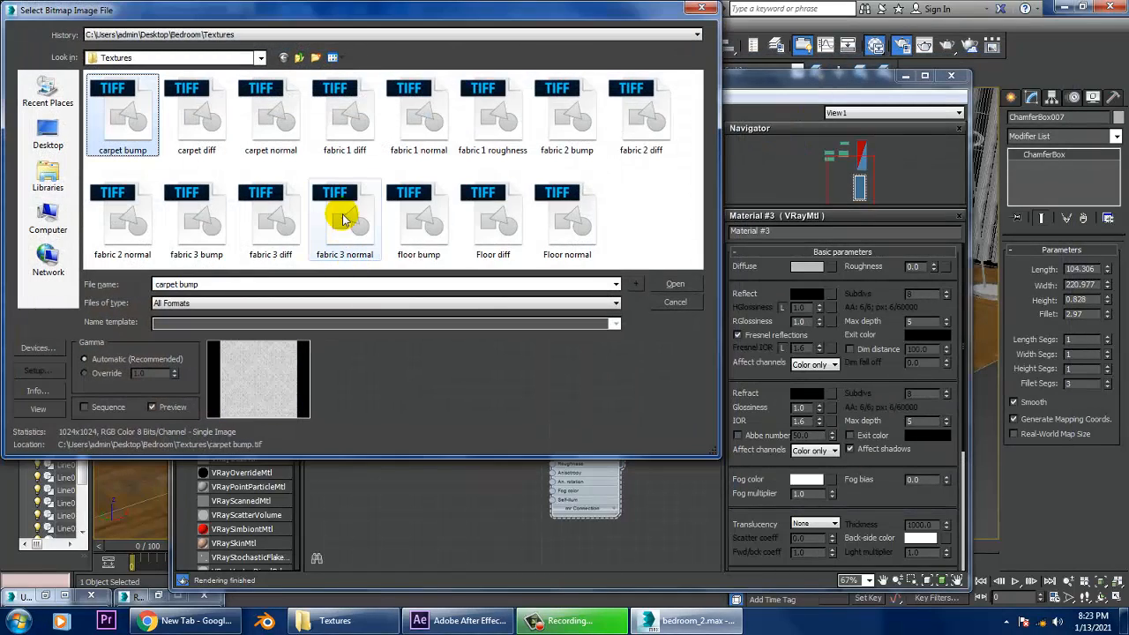
left_click(217, 119)
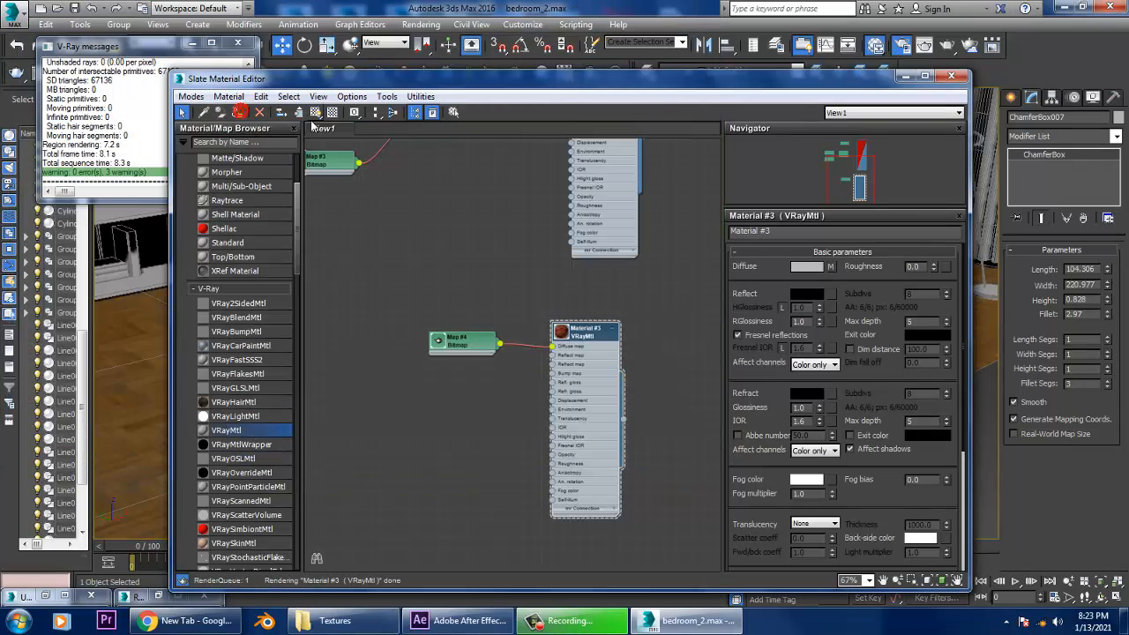
Add a Normal Bump map beside the rug material and connect it to the material's bump map input
left_click_drag(419, 85, 372, 96)
middle_click_drag(466, 434, 489, 388)
scroll(488, 388, "up", 1)
middle_click_drag(498, 342, 498, 354)
left_click_drag(253, 257, 264, 372)
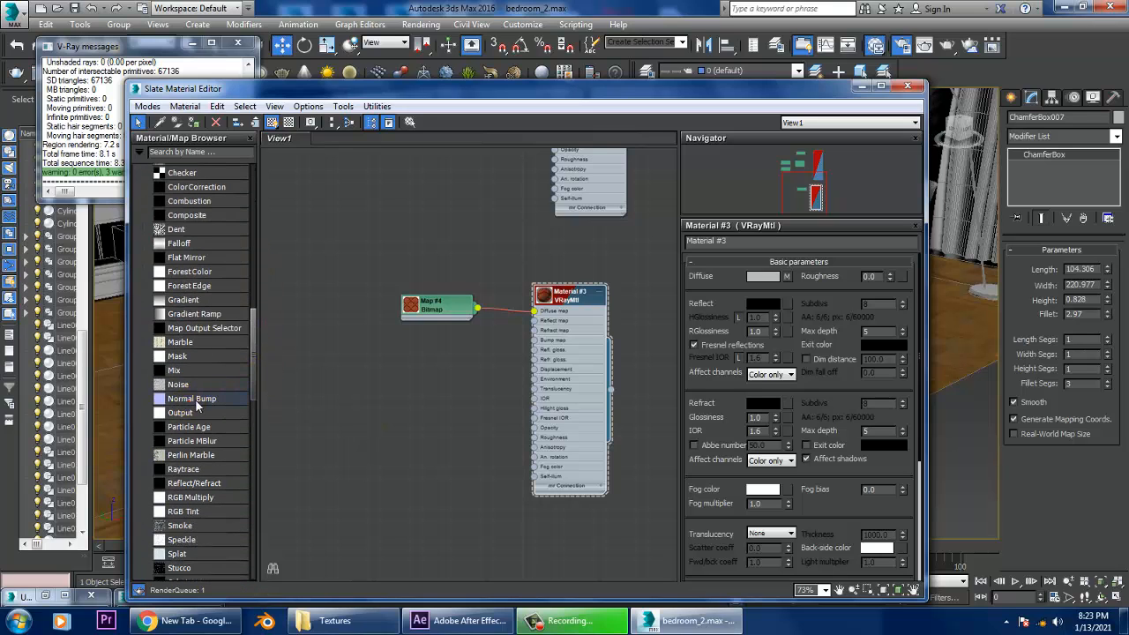
left_click_drag(378, 387, 379, 386)
double_click(395, 385)
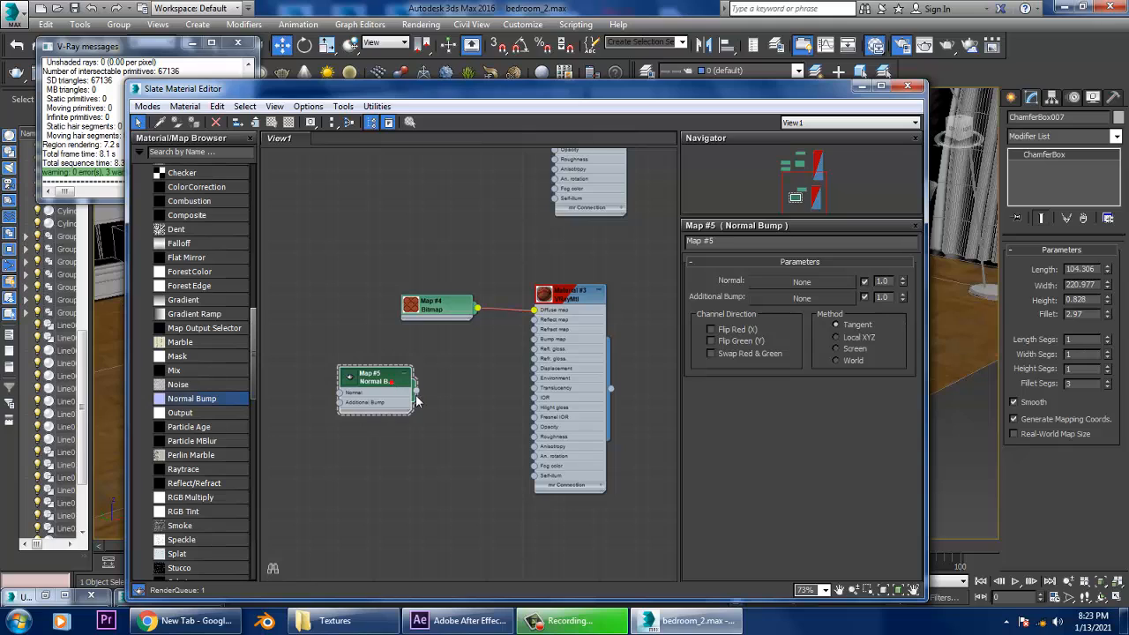
left_click_drag(482, 390, 536, 339)
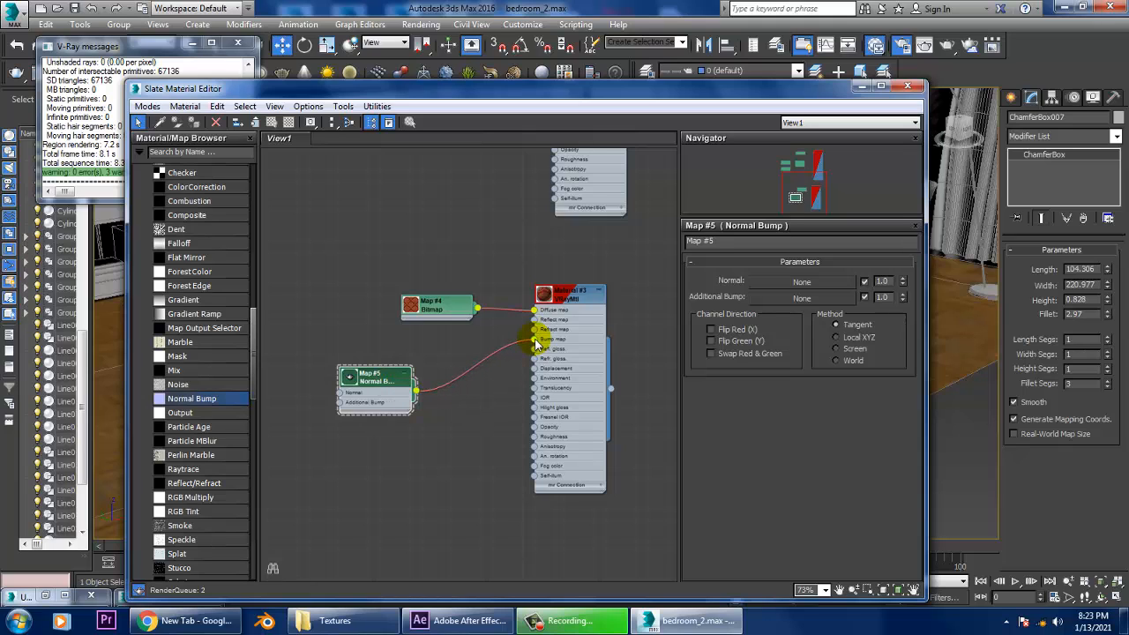
Load carpet normal as the normal bitmap and carpet bump as the additional bump bitmap in the rug's Normal Bump map
left_click(397, 382)
left_click(825, 284)
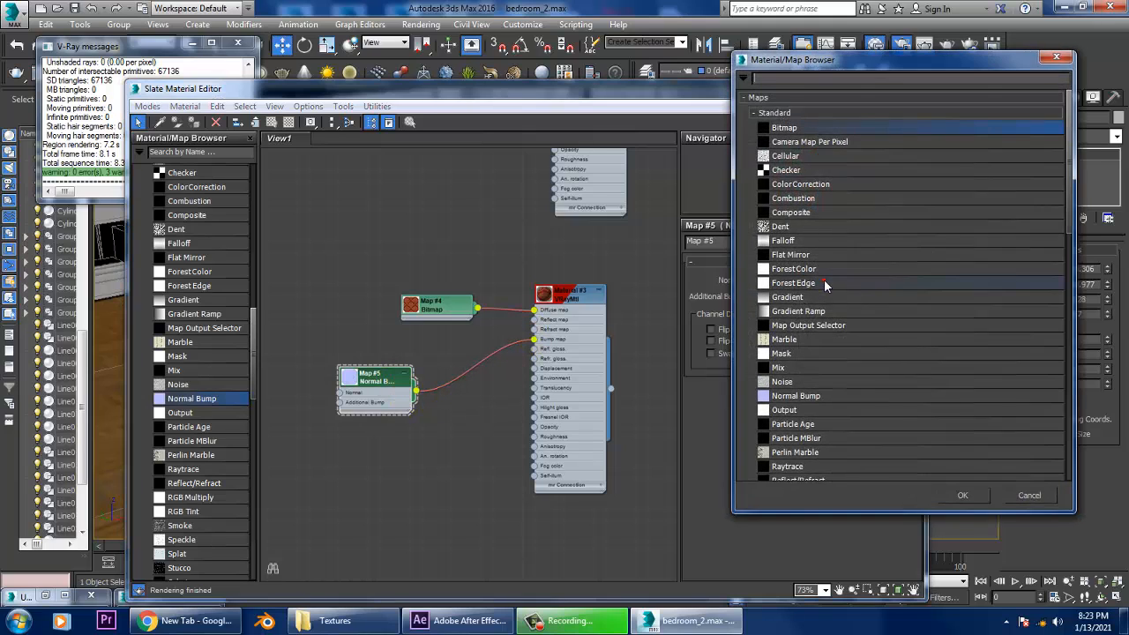
double_click(806, 128)
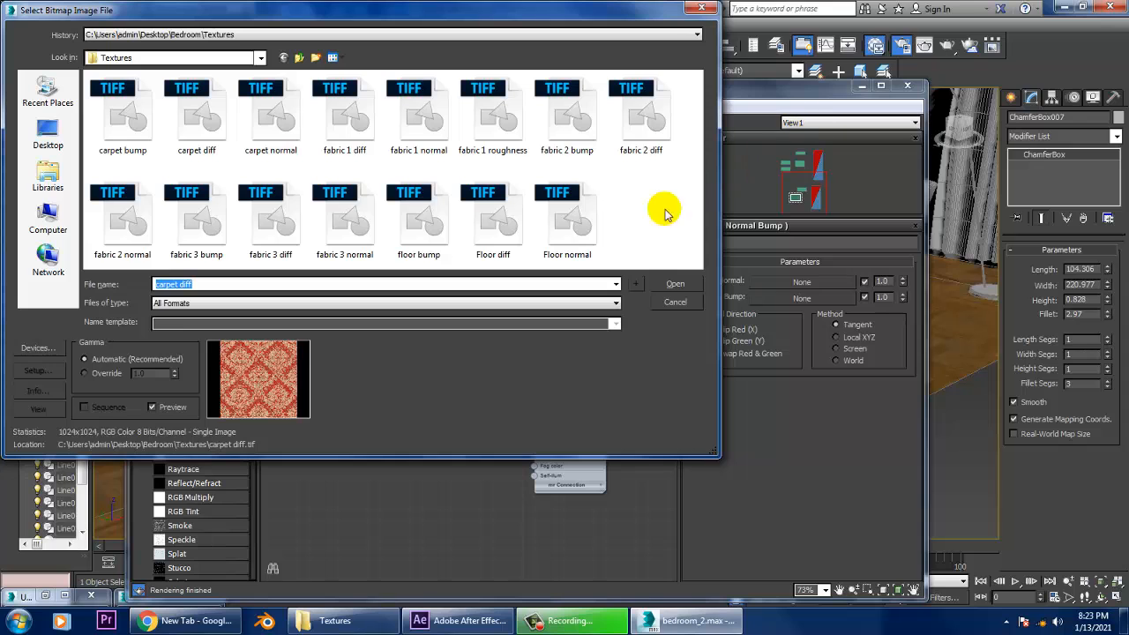
double_click(293, 131)
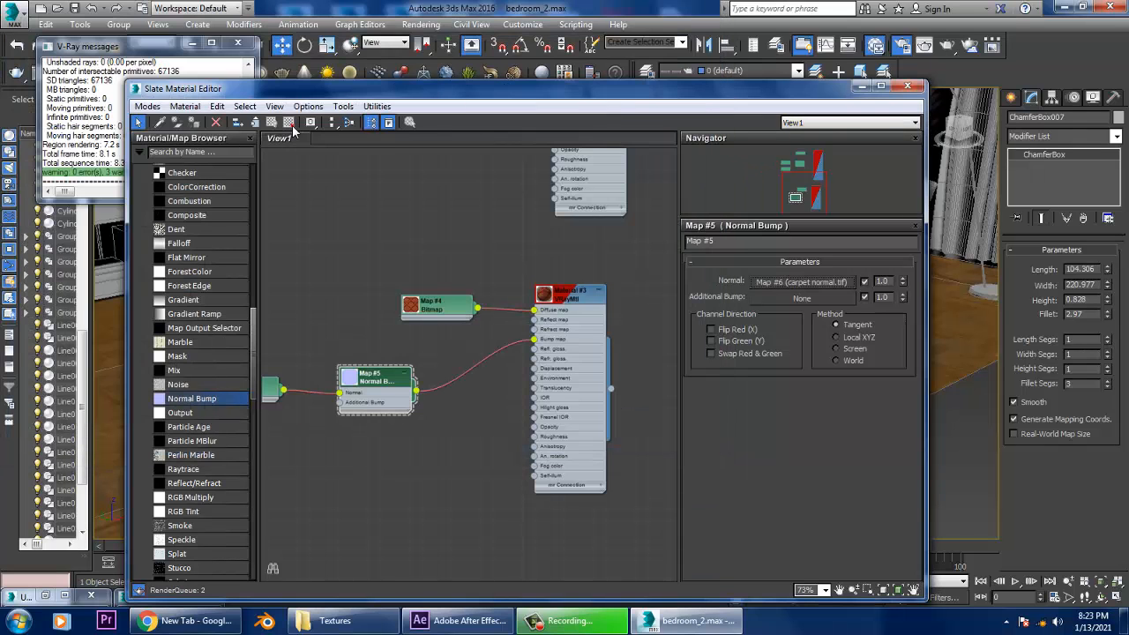
left_click(805, 300)
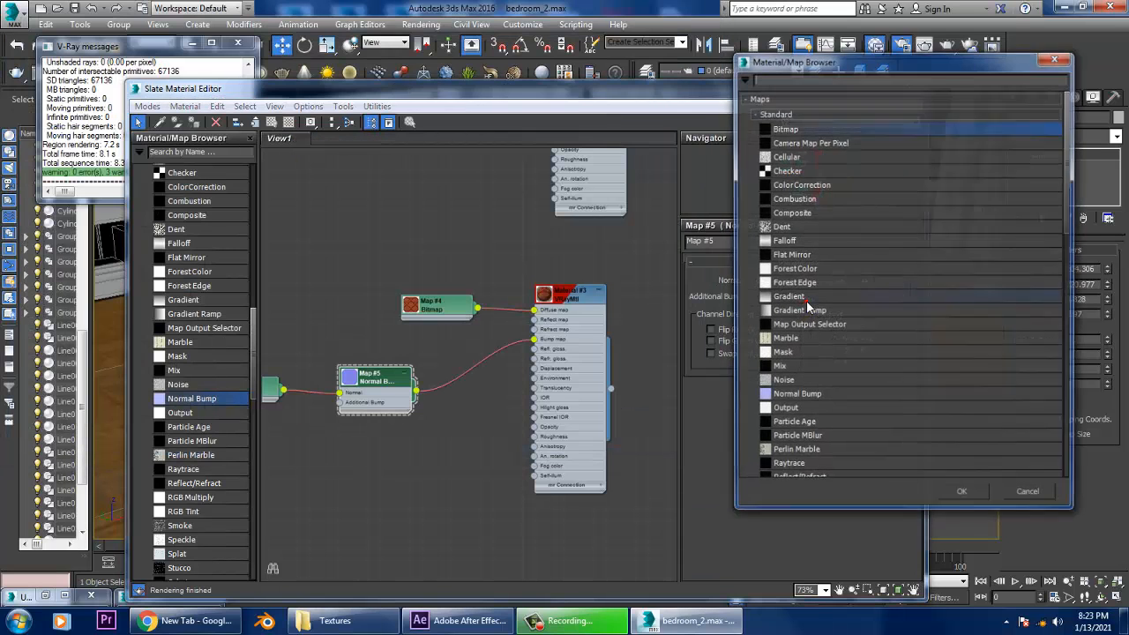
double_click(785, 127)
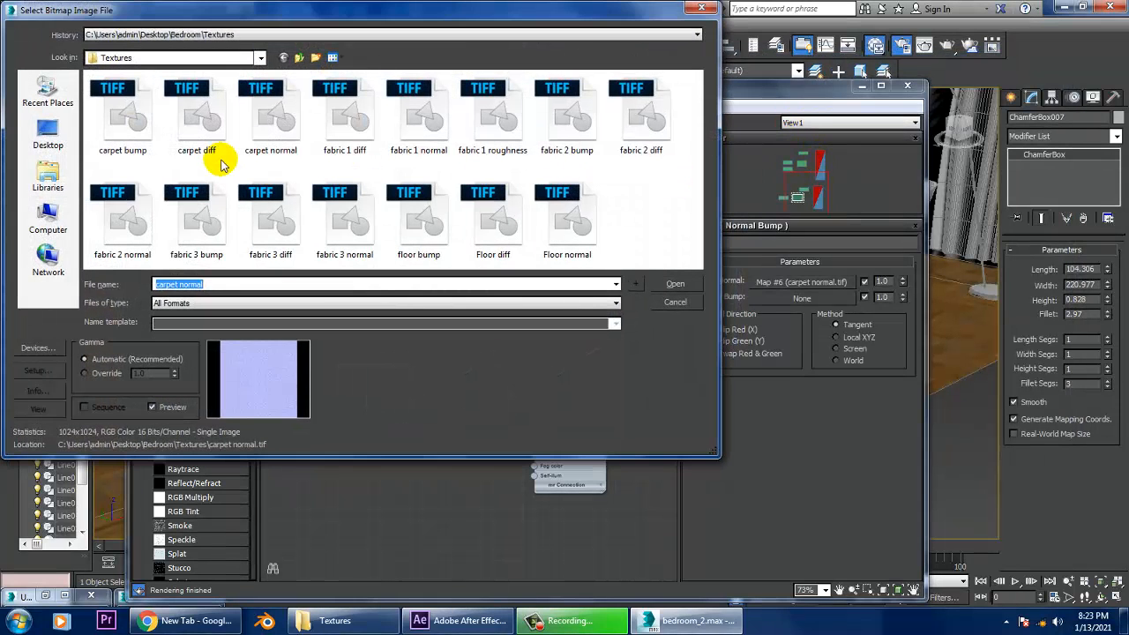
double_click(132, 119)
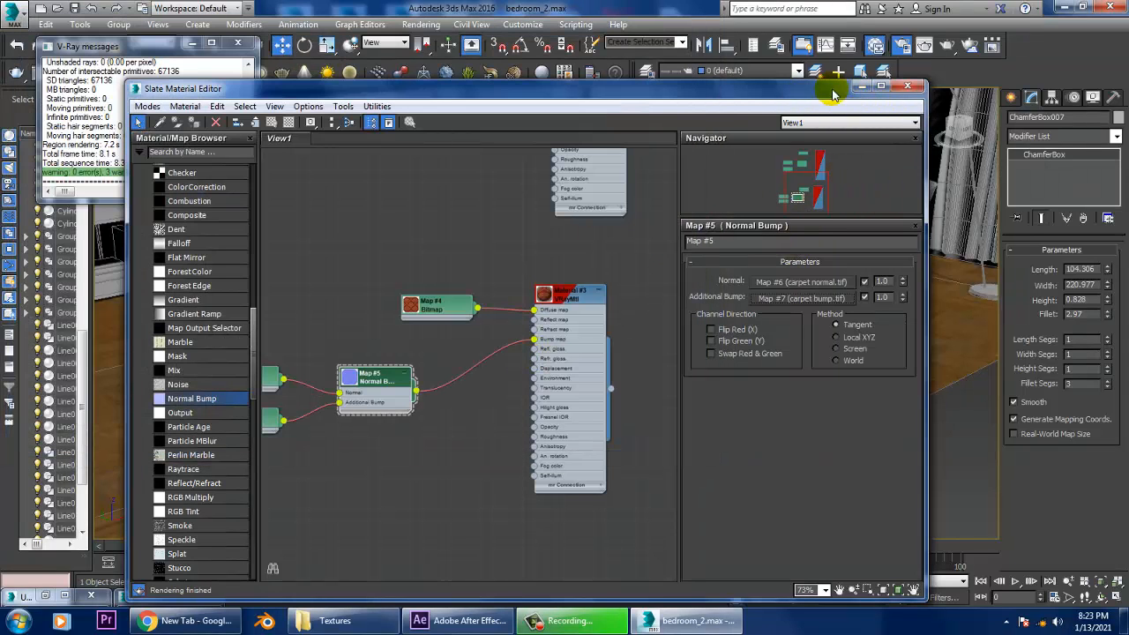
Inspect the textured rug up close and render the view to check the carpet material
left_click(863, 87)
scroll(764, 351, "up", 5)
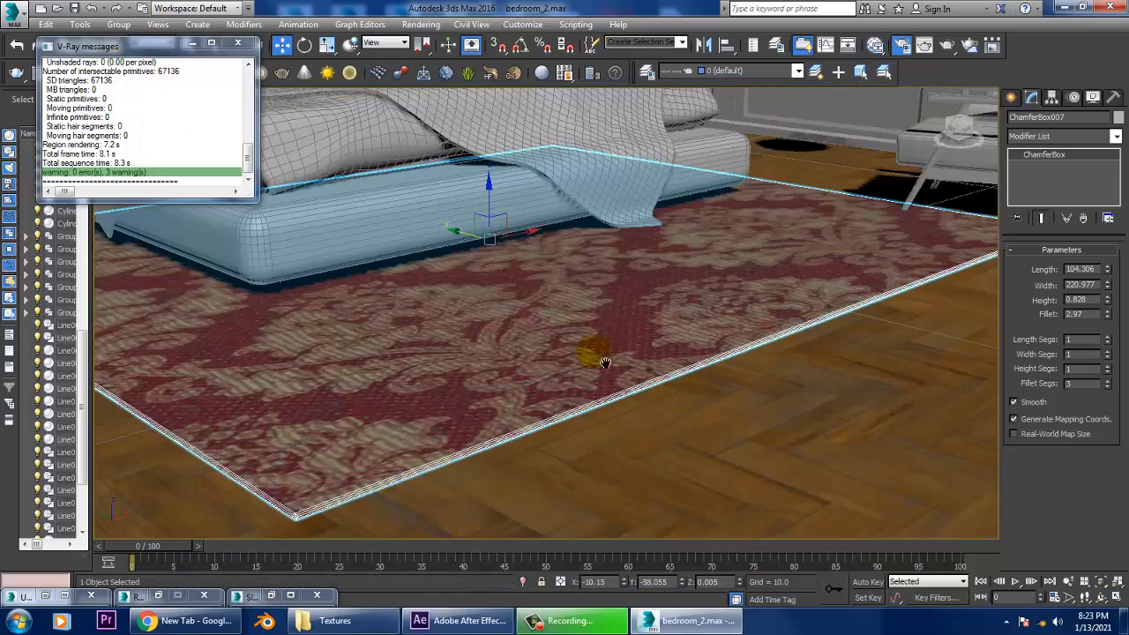
scroll(618, 364, "up", 8)
scroll(636, 375, "down", 10)
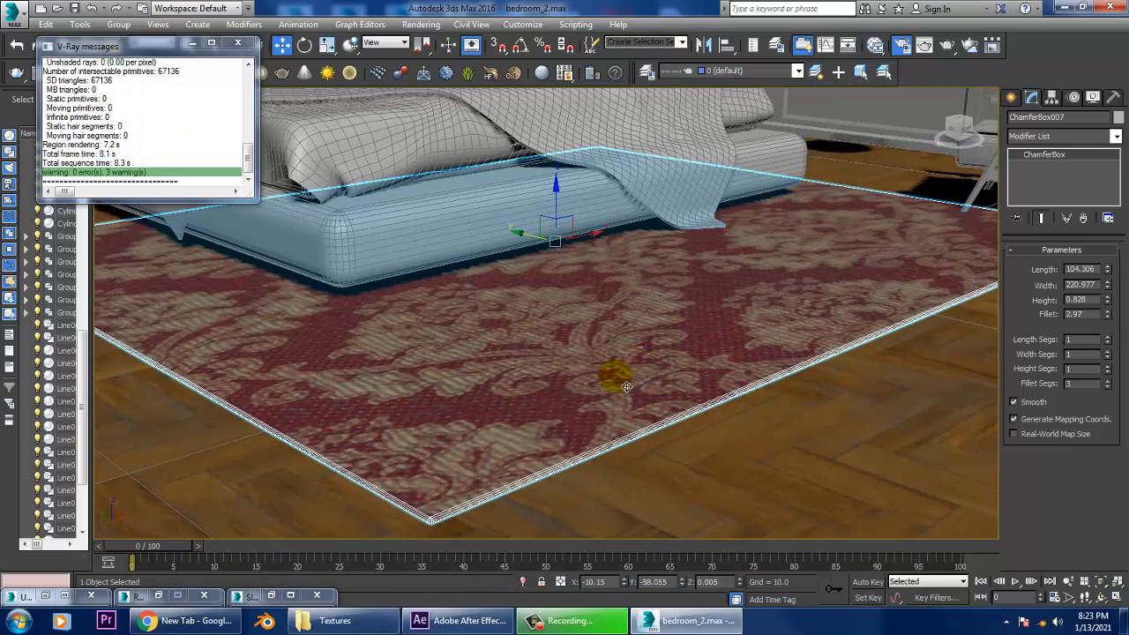
left_click(421, 23)
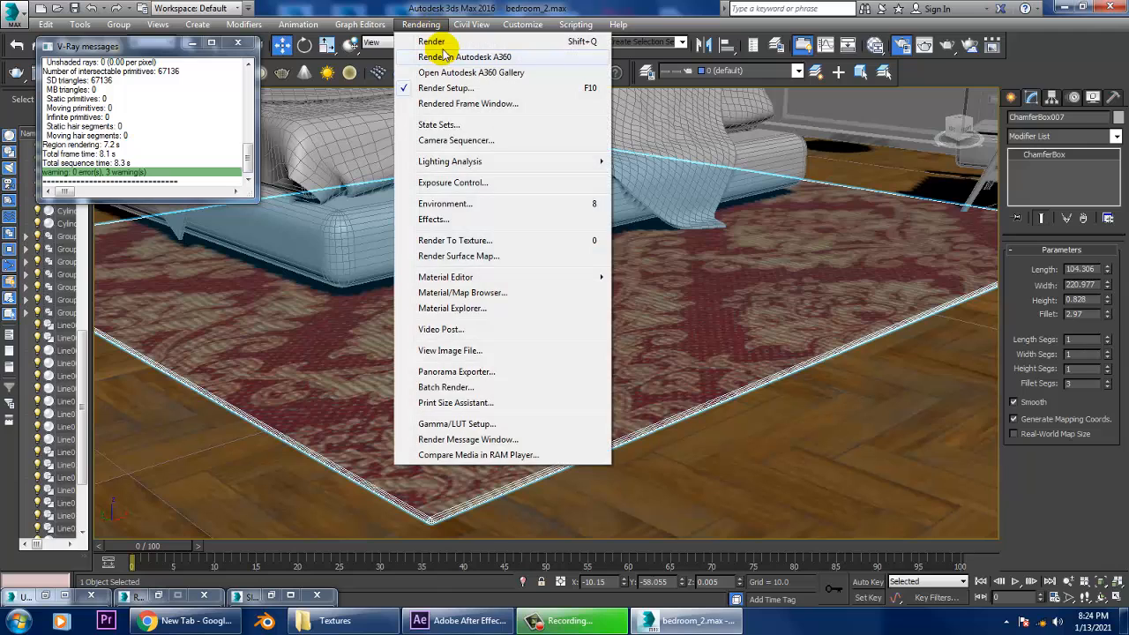
left_click(444, 45)
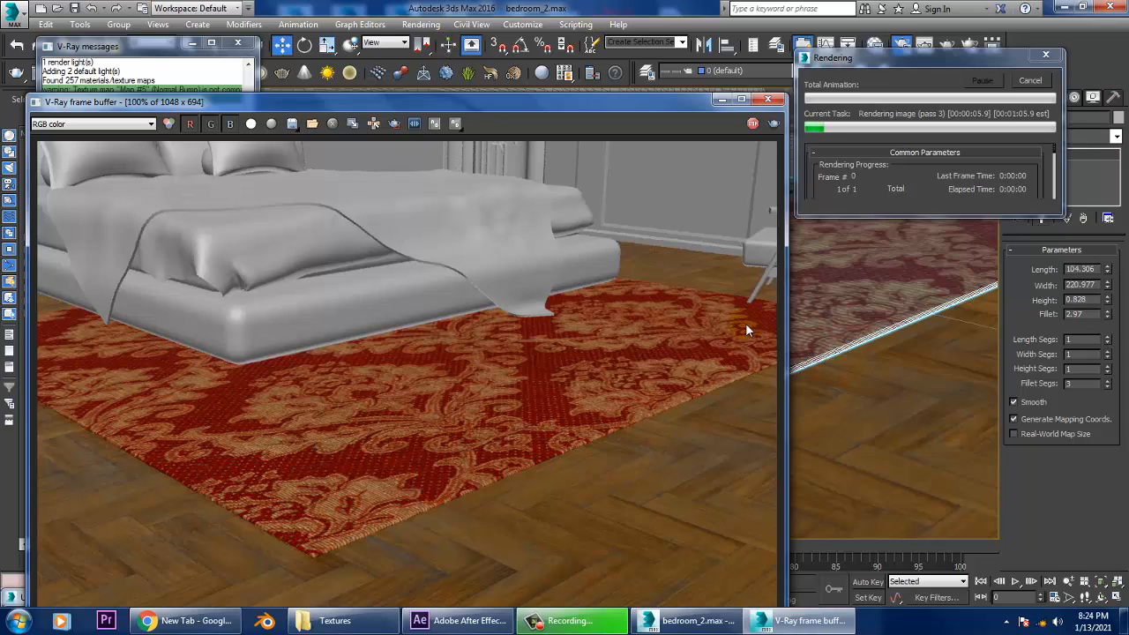
left_click(722, 100)
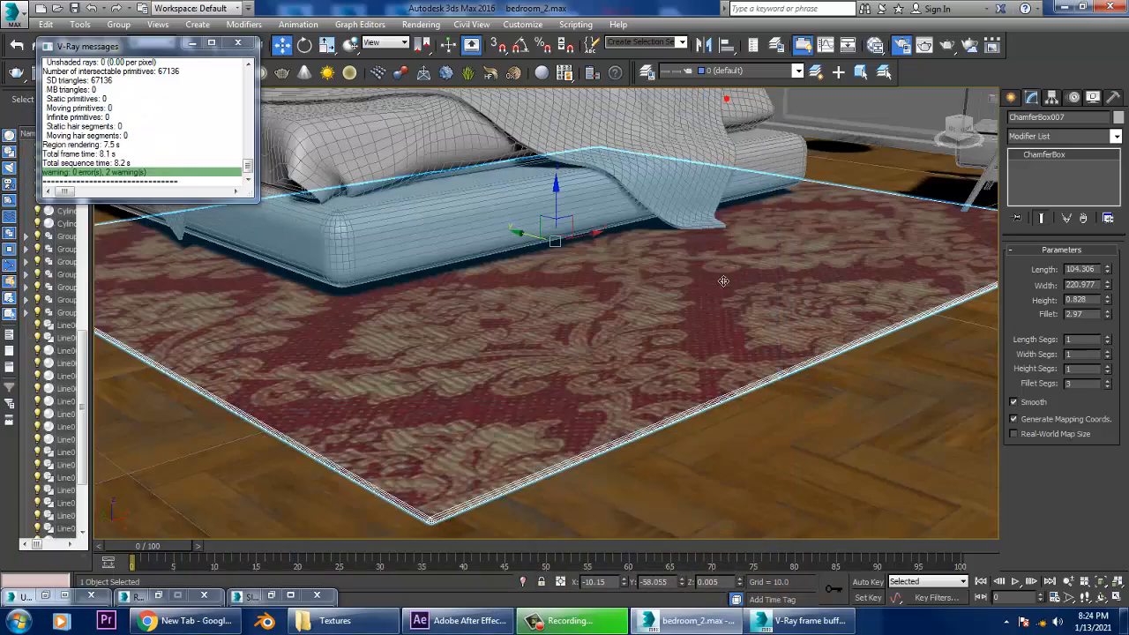
Deselect the rug and frame the whole bed with its blanket and rug in the viewport
scroll(854, 304, "down", 5)
middle_click_drag(854, 304, 792, 375)
left_click(817, 432)
scroll(774, 333, "up", 3)
scroll(785, 375, "up", 5)
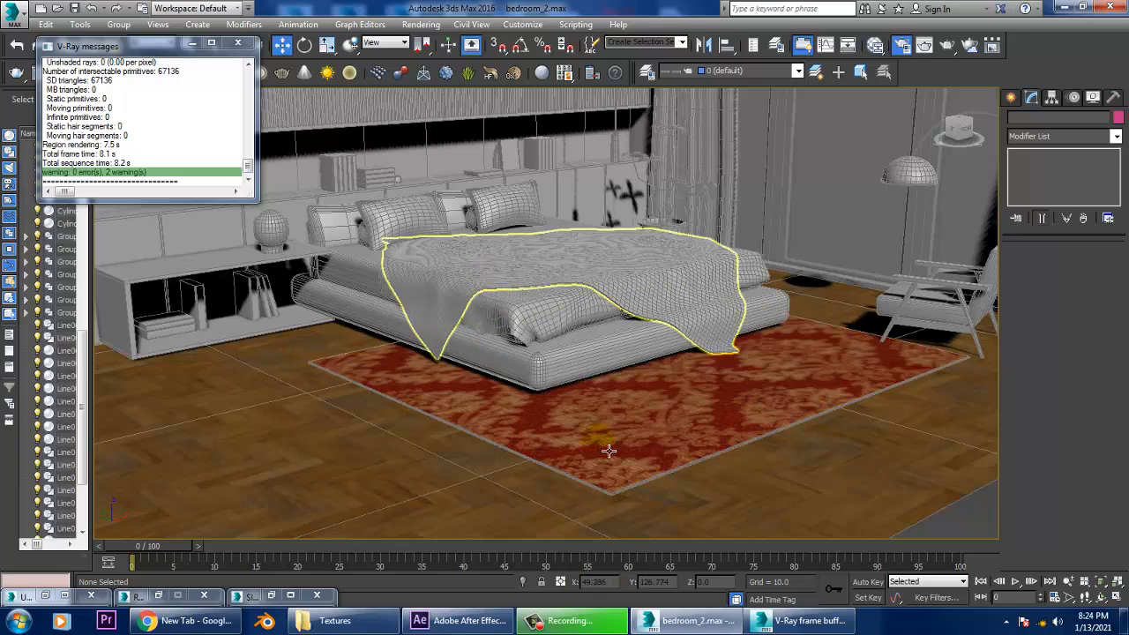
Select the blanket draped over the bed
left_click(589, 370)
middle_click_drag(651, 368, 688, 388)
scroll(654, 369, "up", 3)
left_click(762, 309)
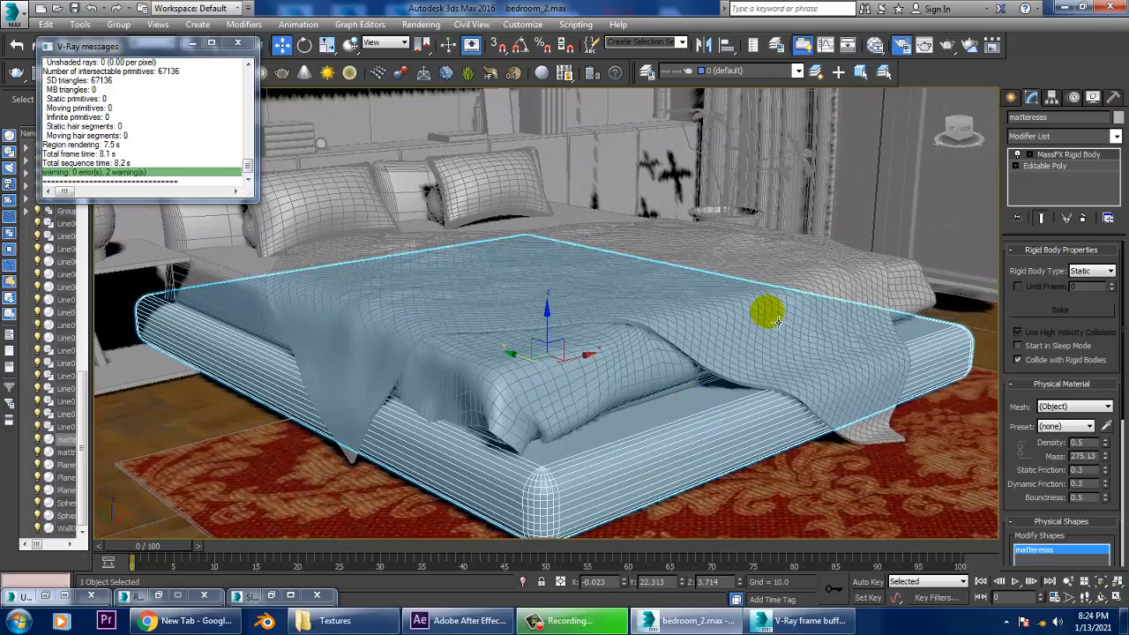
middle_click_drag(776, 339, 764, 349)
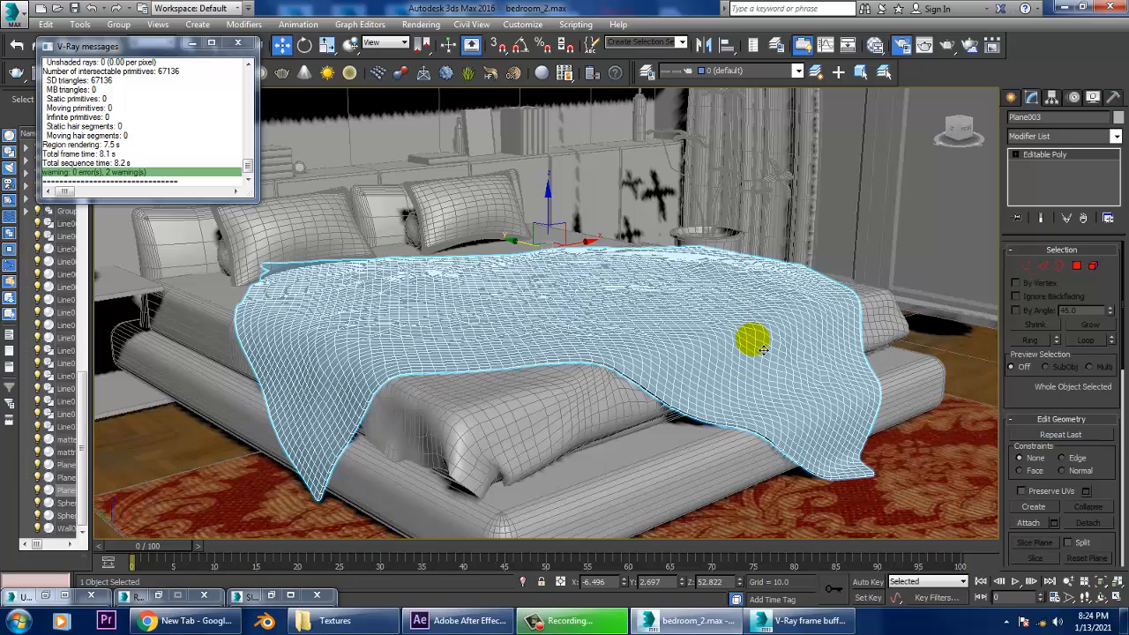
Rename the rug's V-Ray material as carpet
key("m")
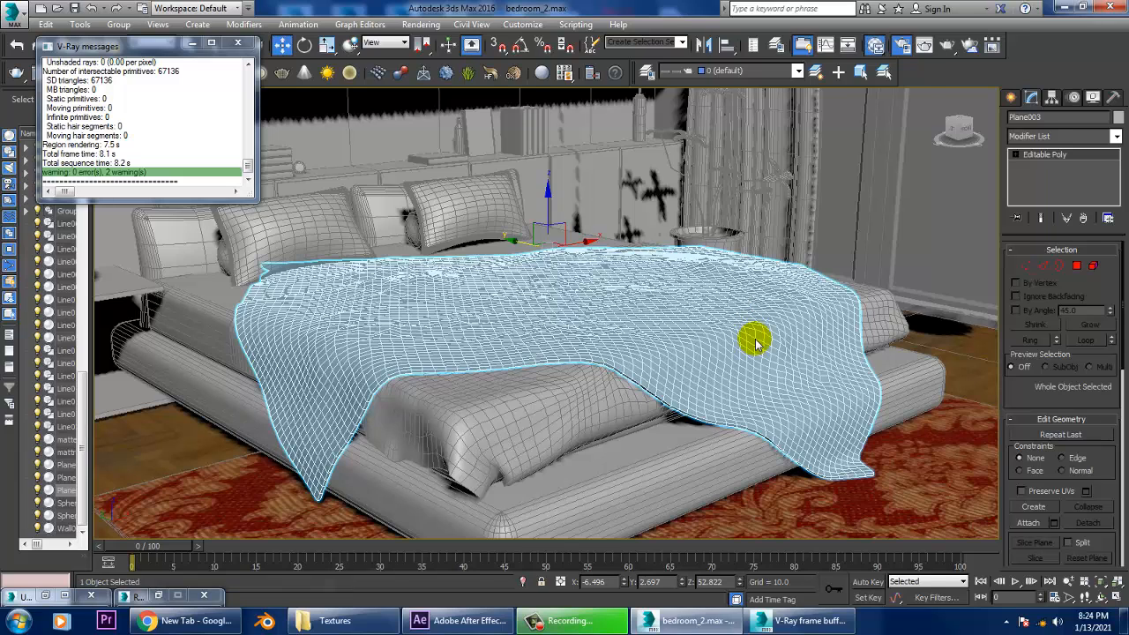
double_click(568, 304)
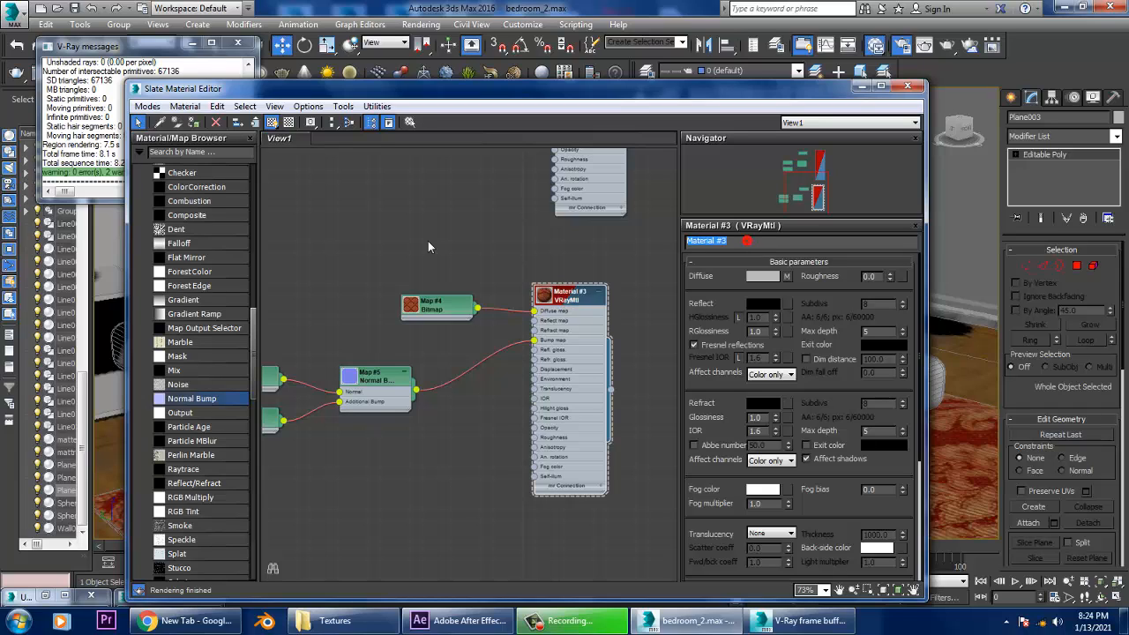
type("carpet")
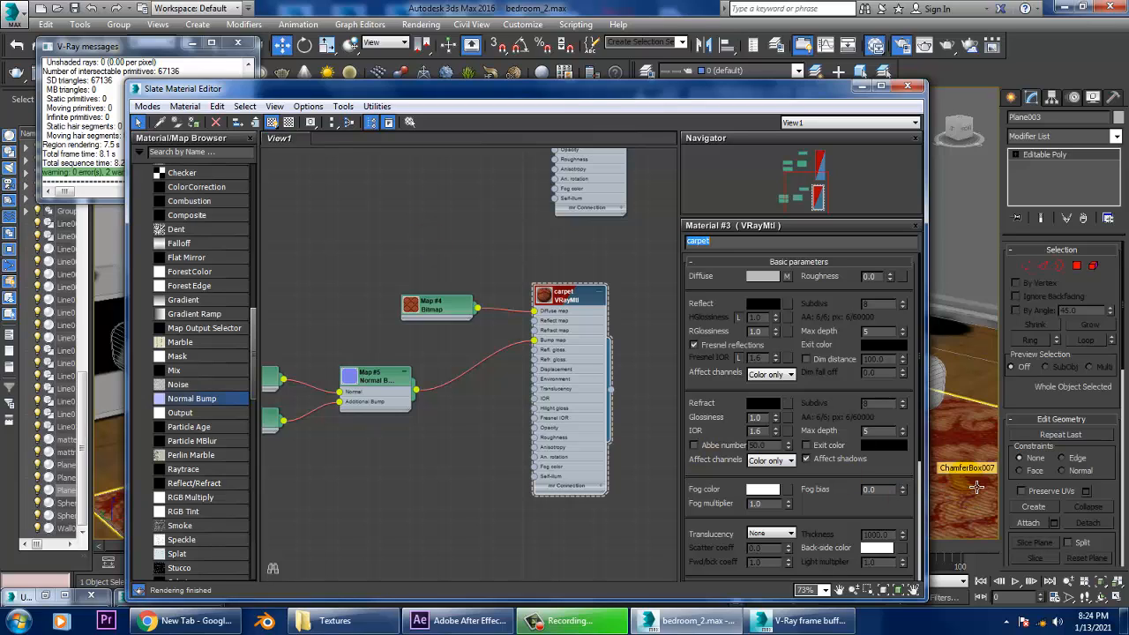
Add a new VRayMtl below the carpet material and load fabric 3 diff as its diffuse bitmap
middle_click_drag(598, 265, 586, 225)
scroll(254, 344, "up", 8)
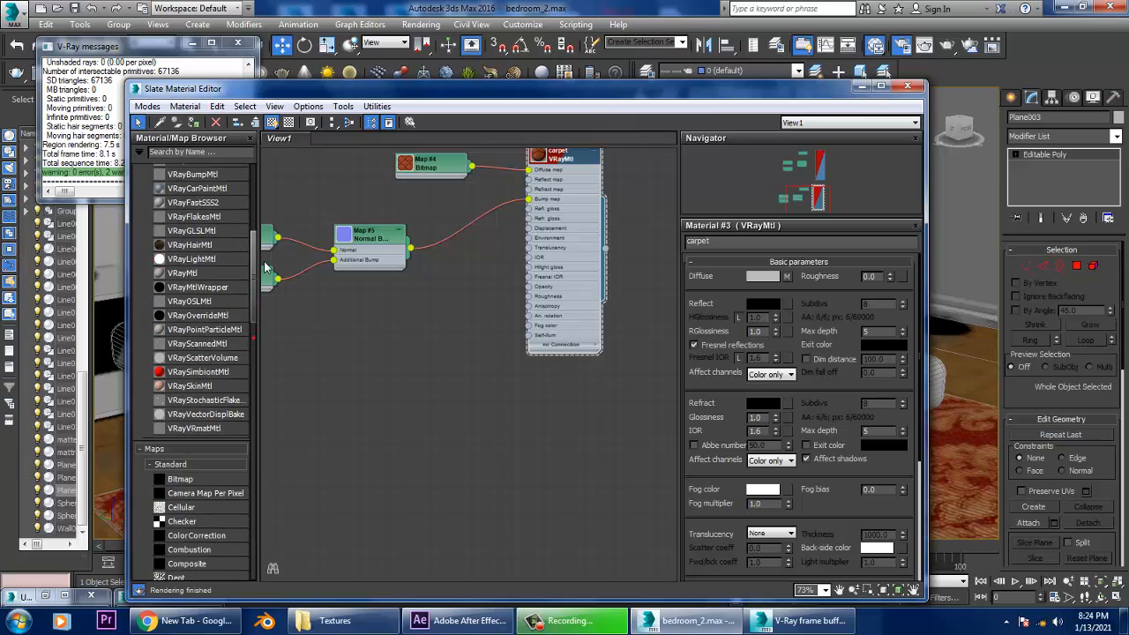
left_click_drag(190, 281, 460, 425)
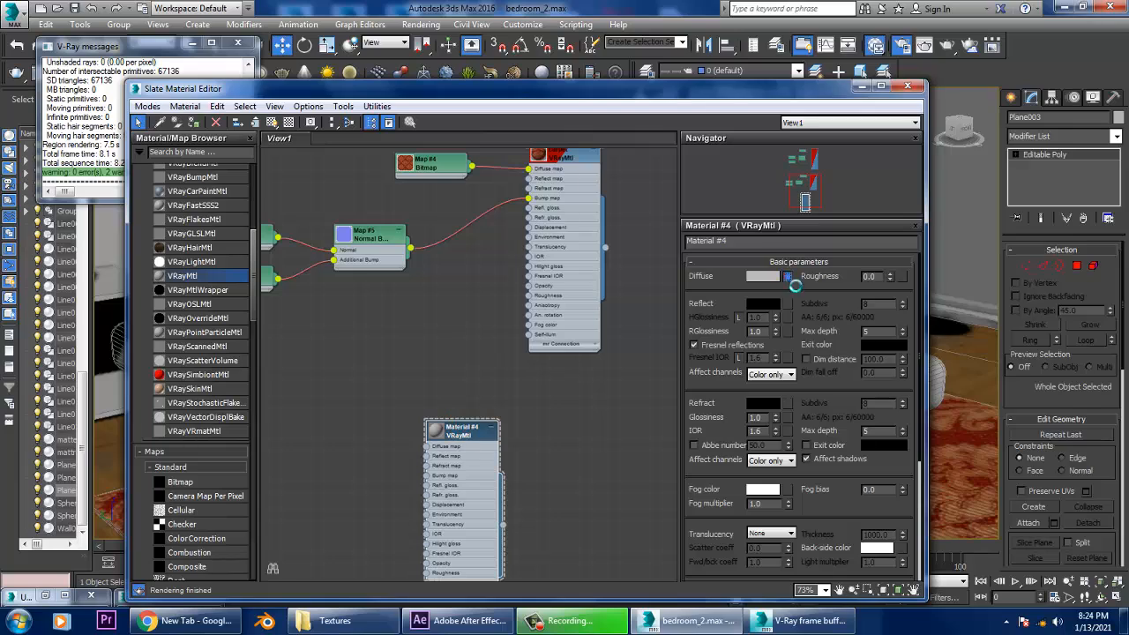
left_click(788, 276)
double_click(788, 128)
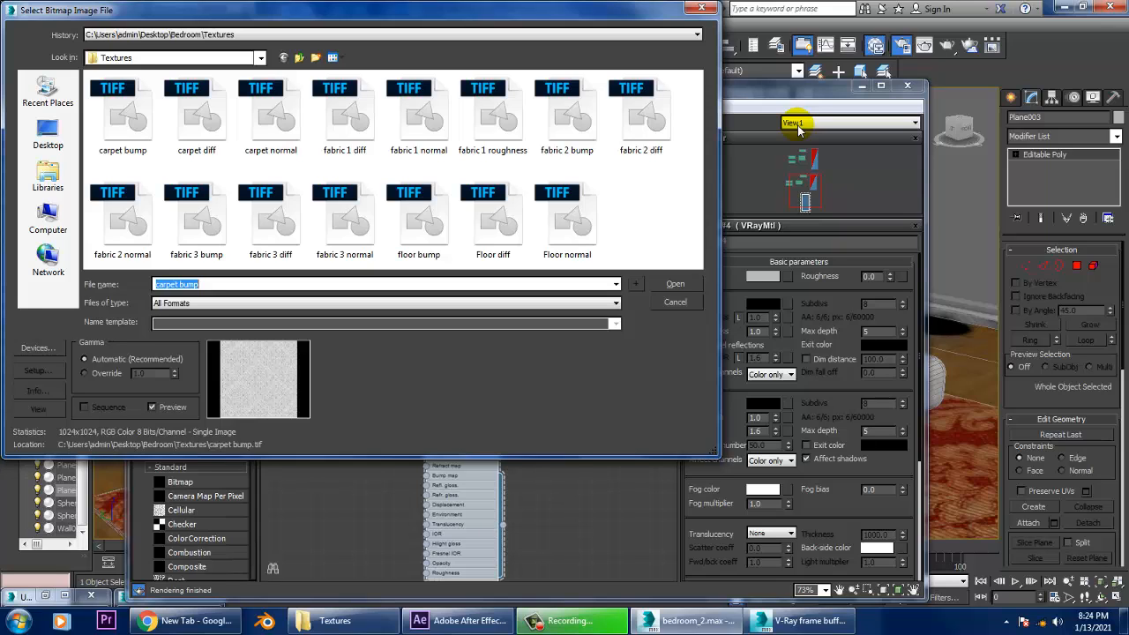
left_click(337, 217)
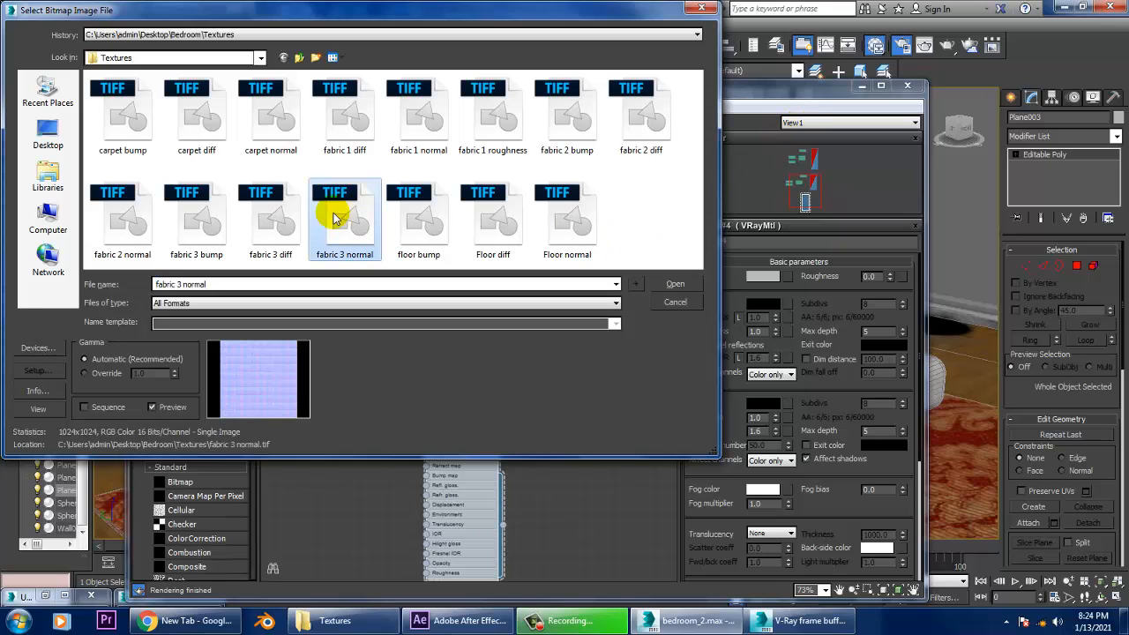
left_click(270, 233)
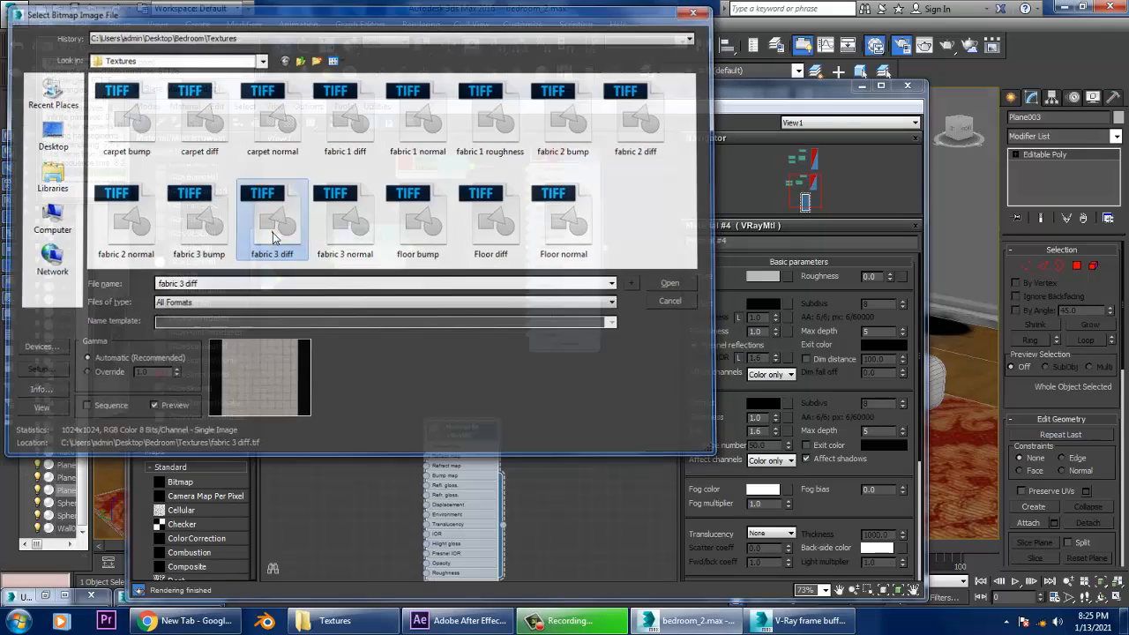
double_click(273, 232)
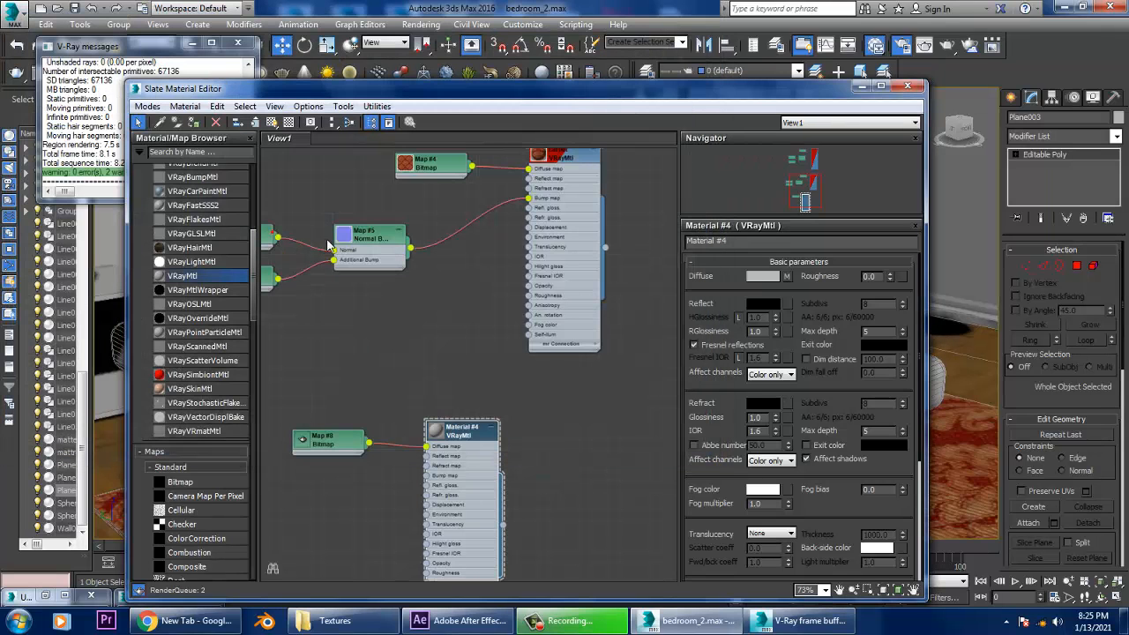
Assign the new fabric material to the selected blanket and show its texture in the viewport
left_click_drag(459, 435, 470, 435)
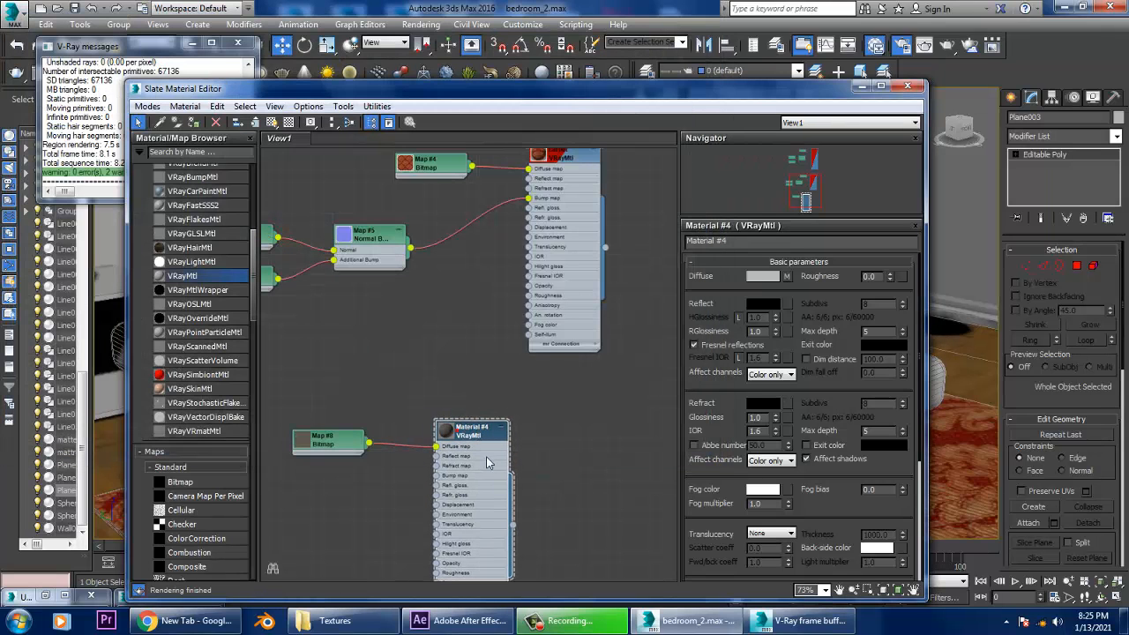
left_click_drag(754, 93, 938, 335)
left_click(383, 365)
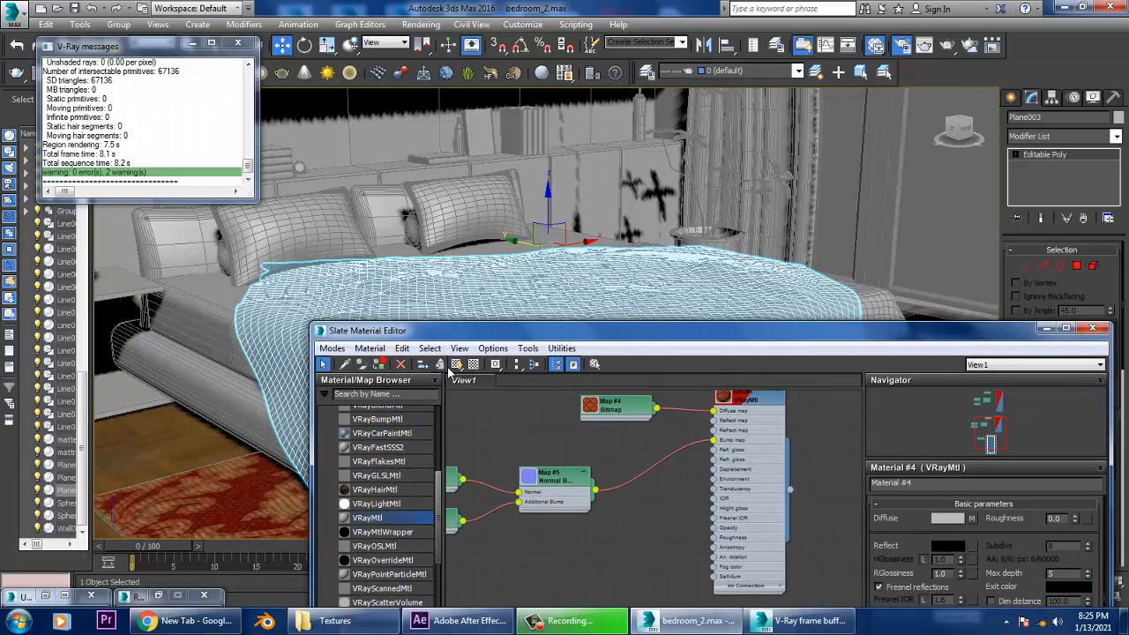
left_click(457, 366)
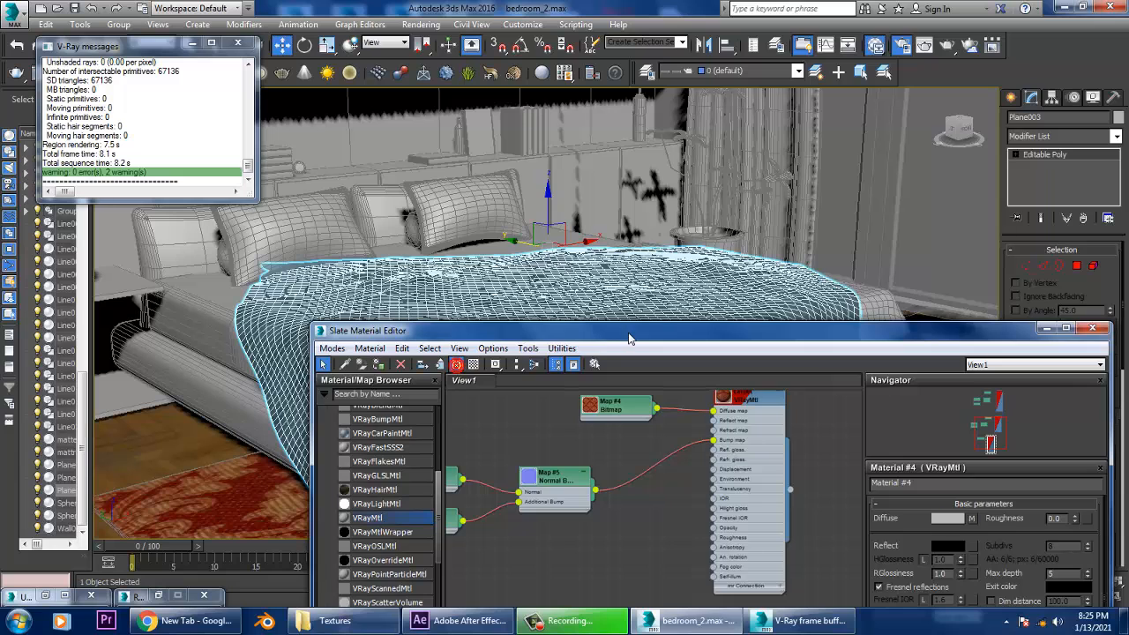
left_click_drag(629, 337, 506, 75)
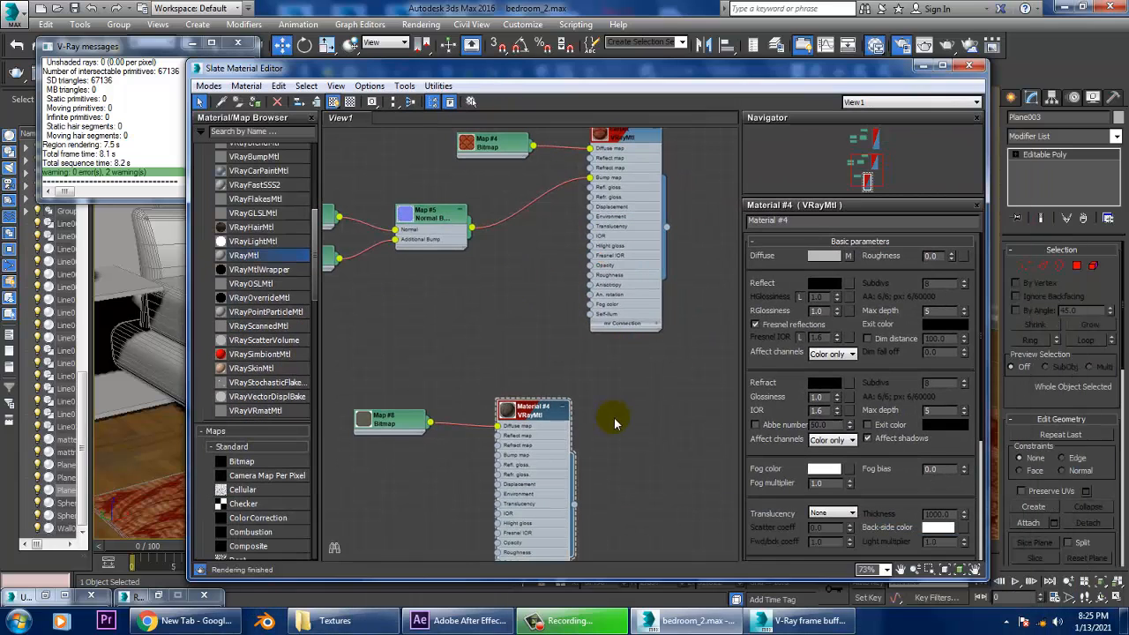
middle_click_drag(615, 422, 617, 377)
left_click_drag(546, 366, 607, 354)
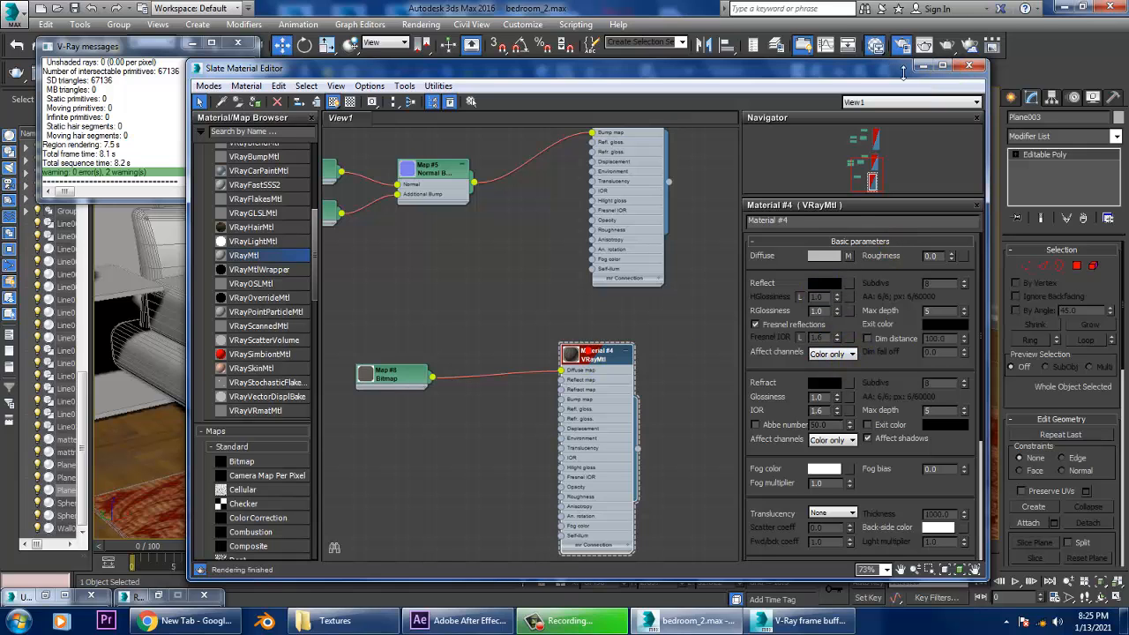
Turn off the edged-faces display in the viewport and examine the blanket's fabric texture up close
left_click_drag(852, 76, 771, 432)
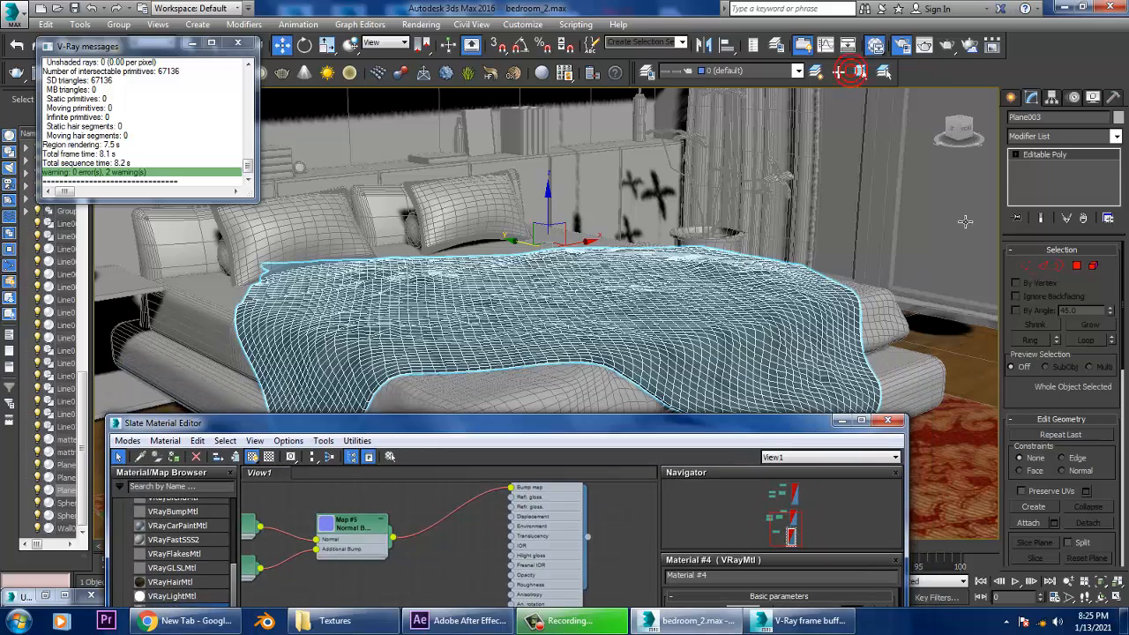
left_click(965, 221)
key("F4")
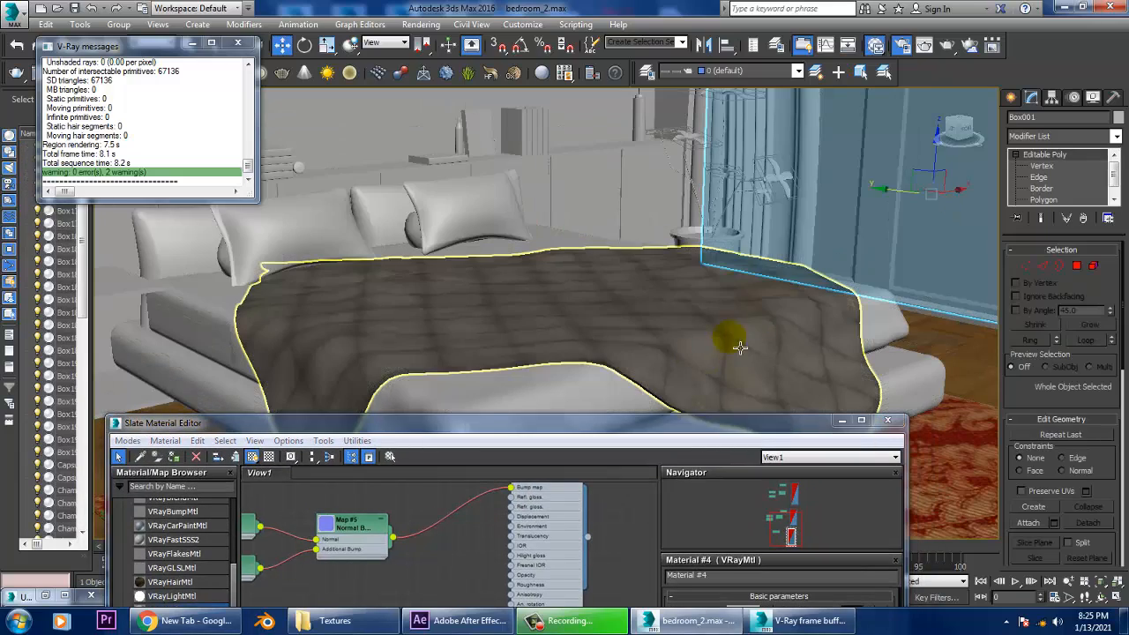
middle_click_drag(738, 345, 697, 241)
middle_click_drag(690, 320, 673, 338, "alt")
scroll(685, 237, "up", 5)
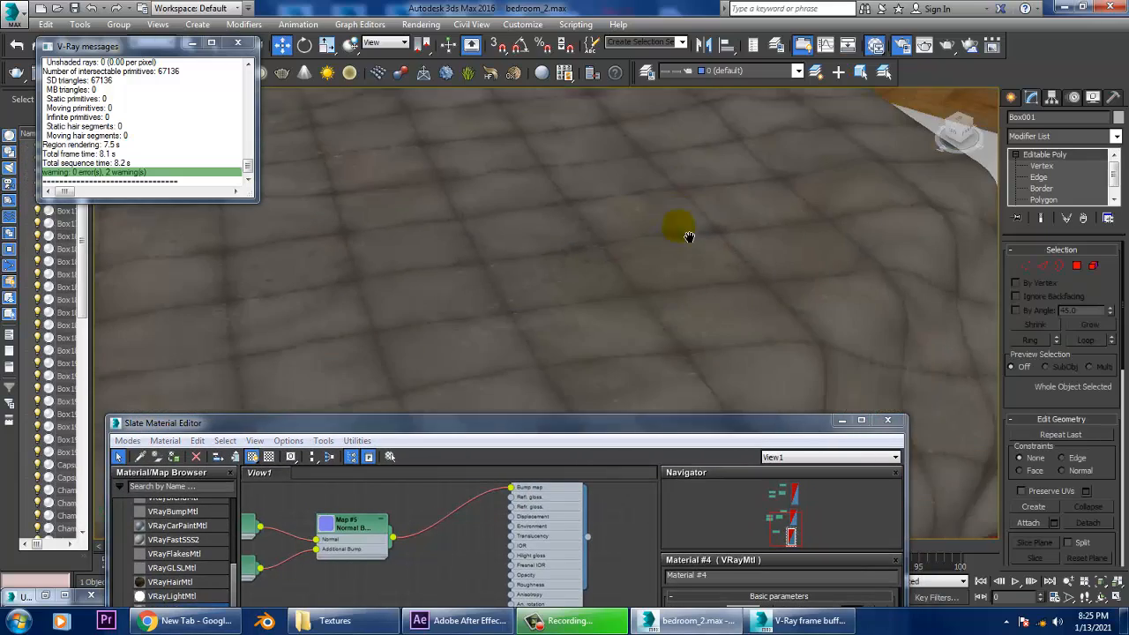
Reselect the blanket and set its diffuse bitmap's U and V tiling to 2.0
left_click(684, 245)
key("m")
key("m")
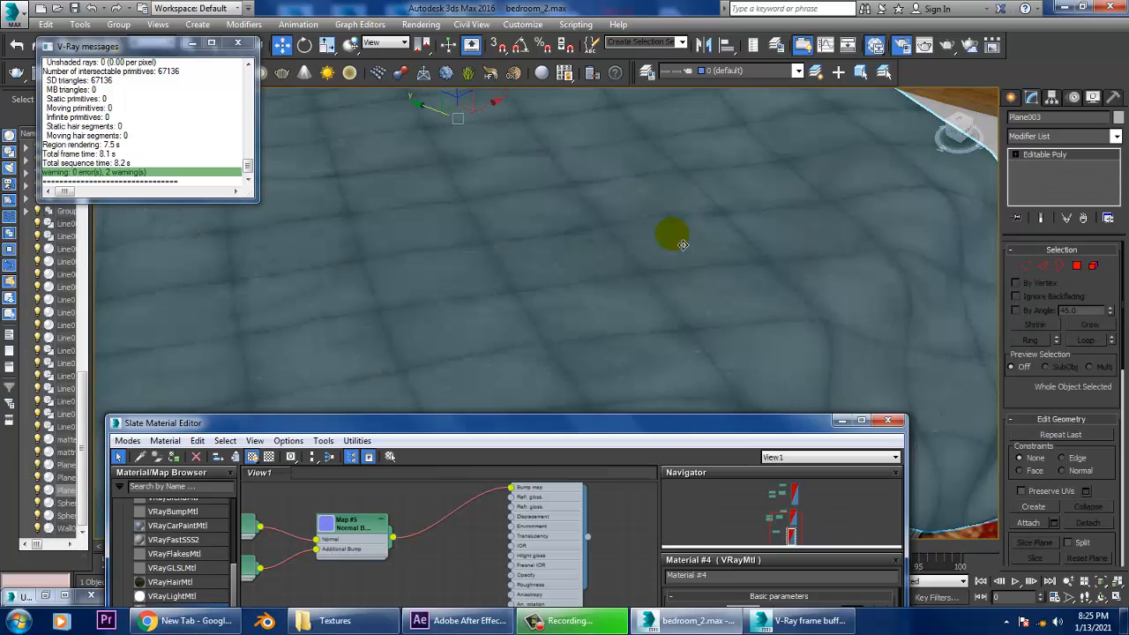
left_click_drag(685, 427, 812, 171)
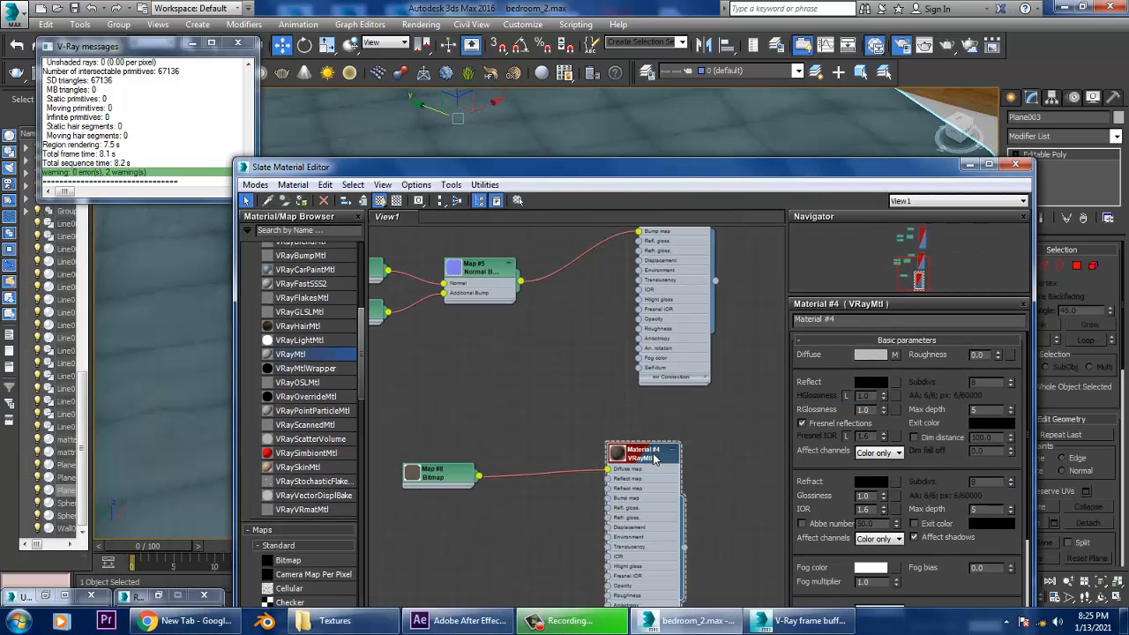
left_click(894, 354)
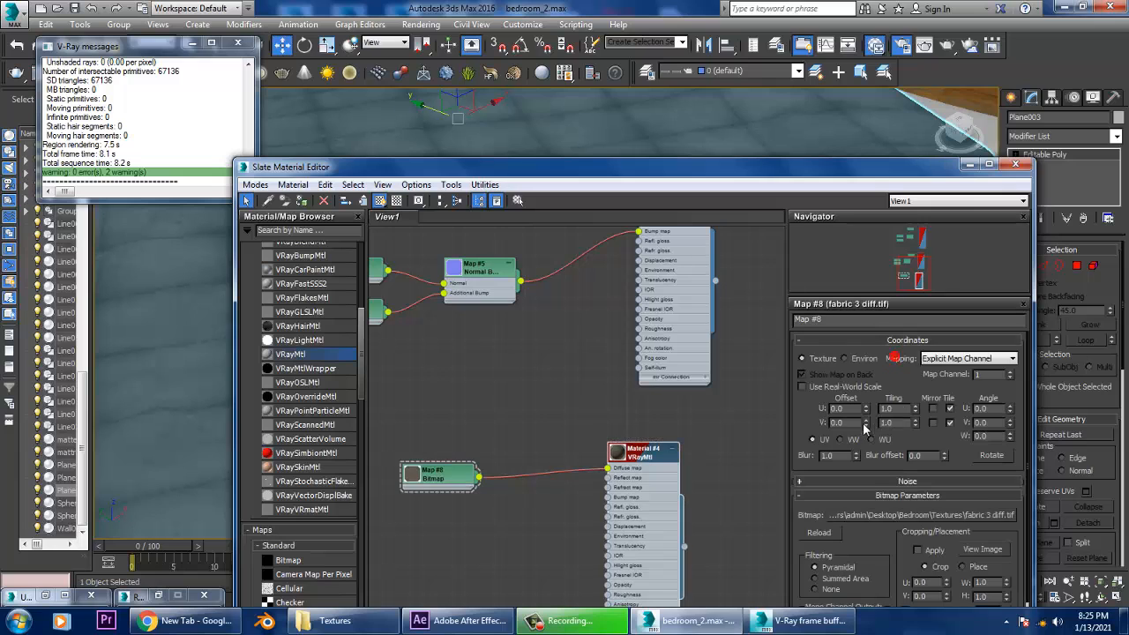
key("Tab")
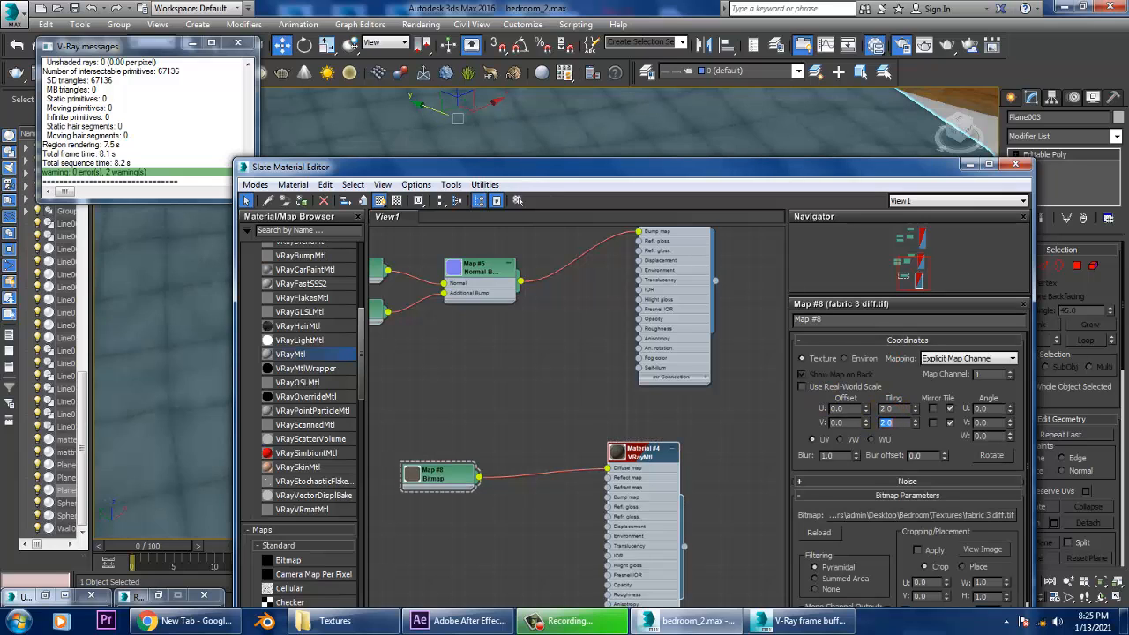
type("2")
key("Return")
Deselect the blanket and check the scale of its fabric pattern from afar and up close
left_click(969, 165)
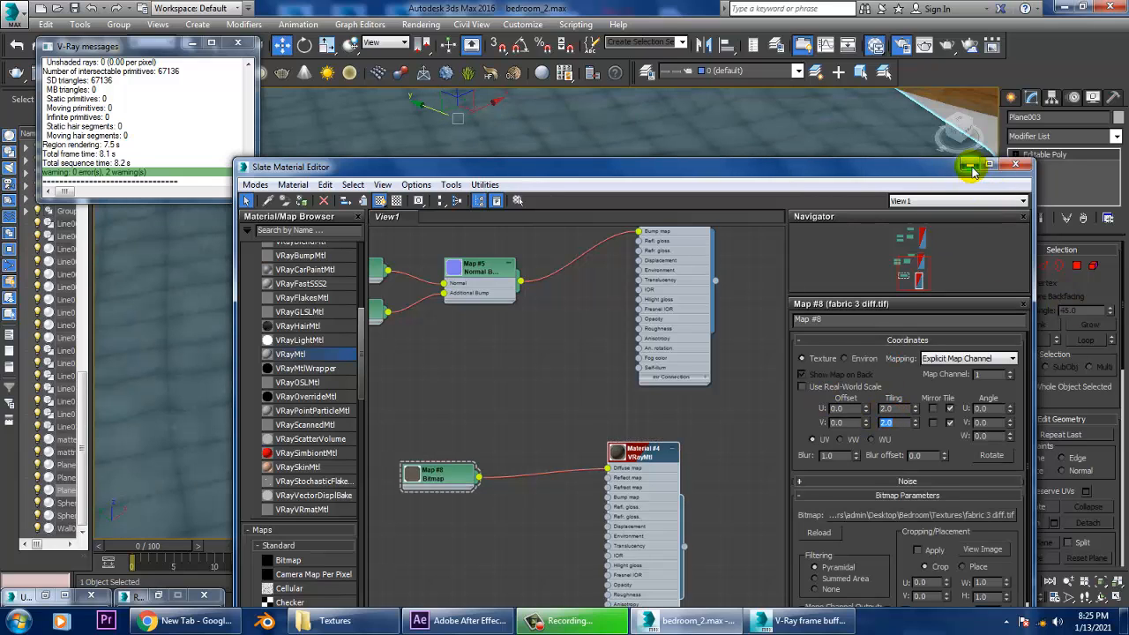
scroll(646, 352, "down", 5)
left_click(933, 396)
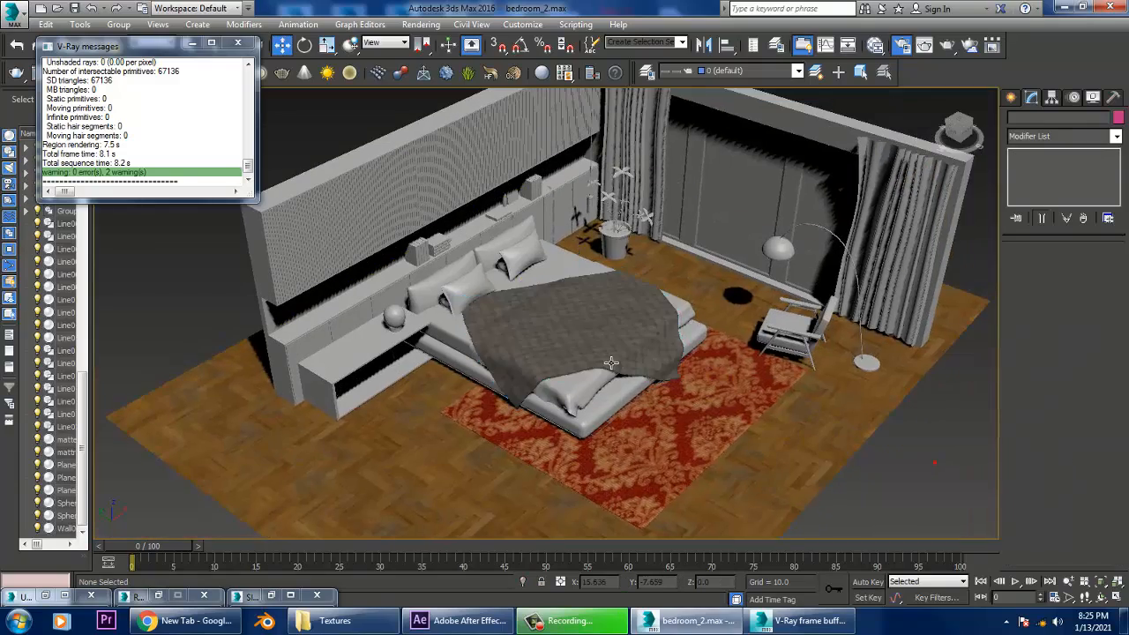
scroll(628, 344, "up", 6)
scroll(711, 341, "up", 8)
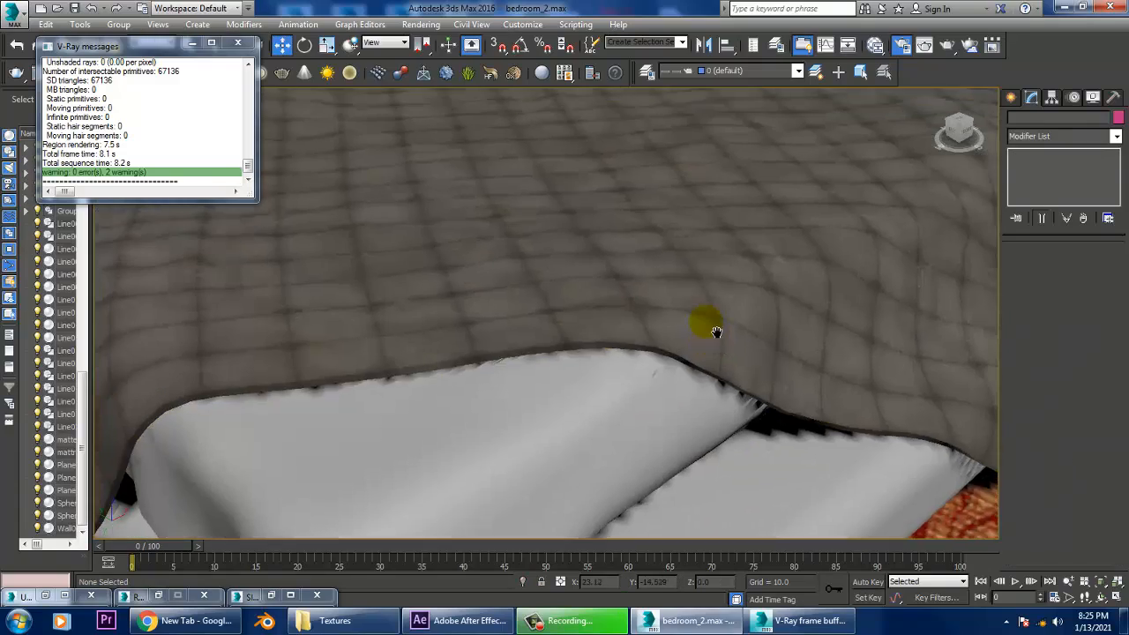
Reselect the blanket, add a Normal Bump map beside its material and connect it to the bump map input
left_click(710, 374)
key("m")
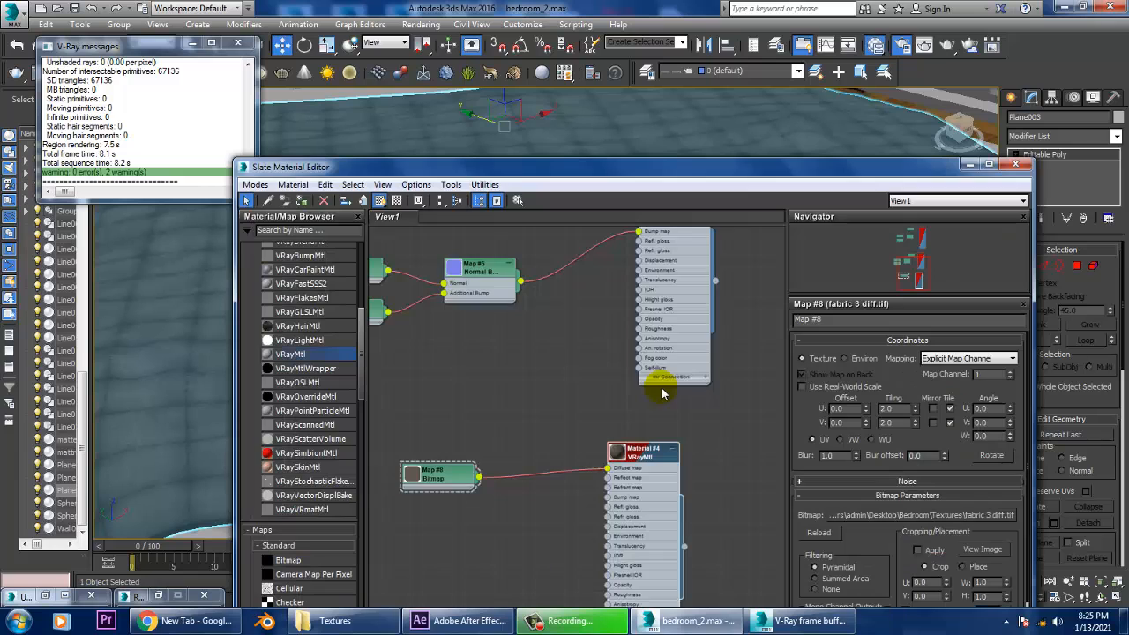
middle_click_drag(626, 389, 646, 297)
left_click_drag(360, 353, 356, 427)
left_click(296, 461)
left_click(508, 446)
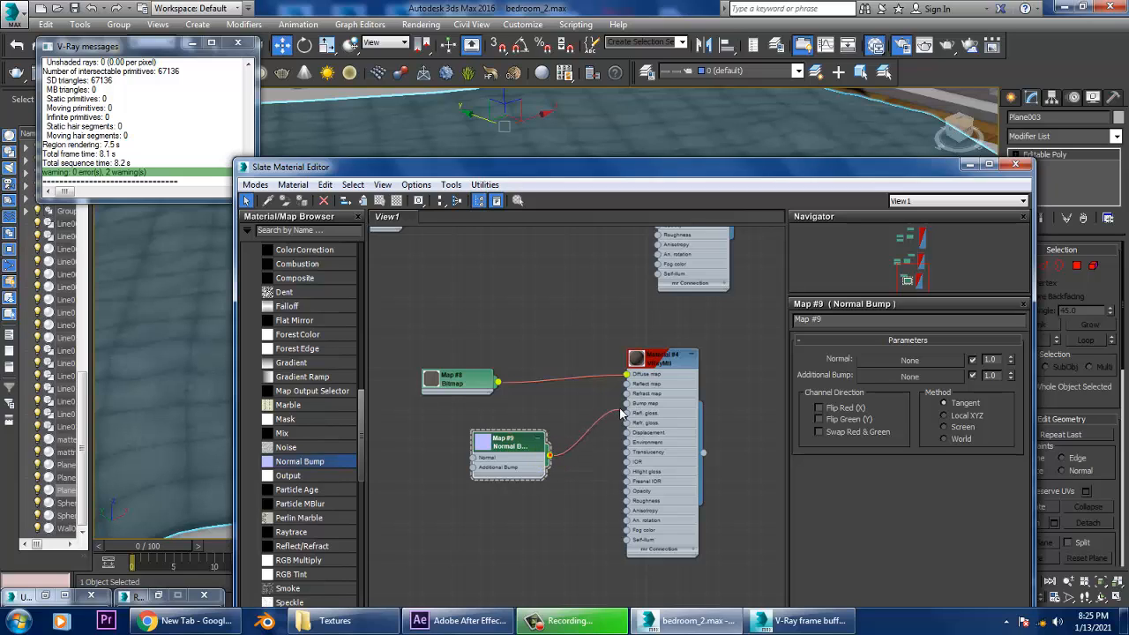
left_click_drag(628, 402, 627, 403)
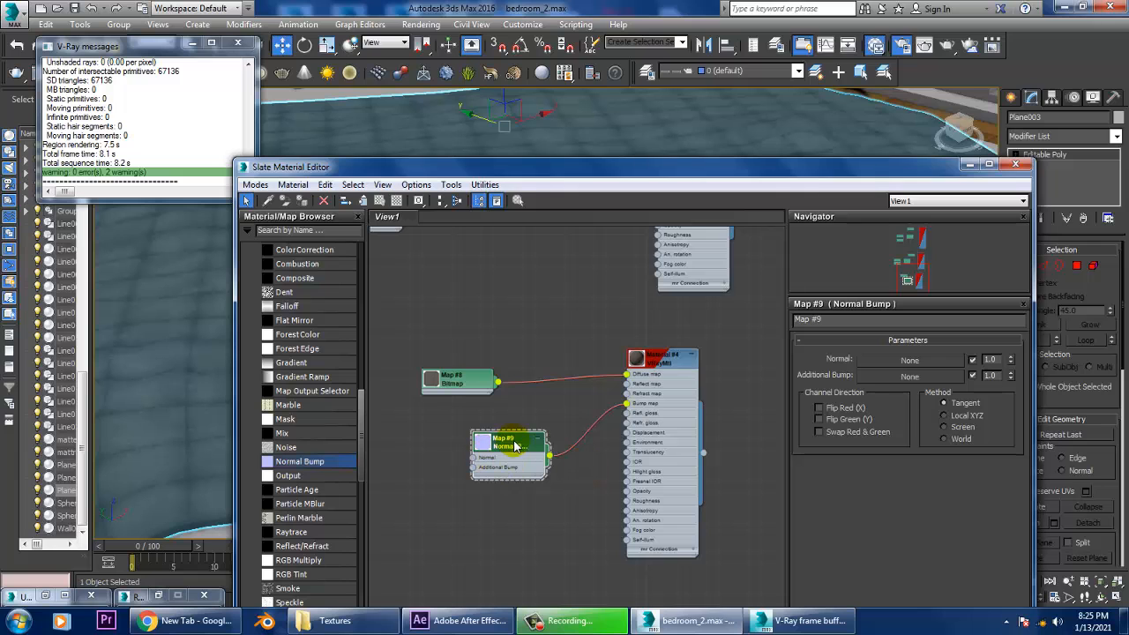
Load fabric 3 normal as the normal bitmap and fabric 3 bump as the additional bump bitmap in the blanket's Normal Bump map
left_click(910, 360)
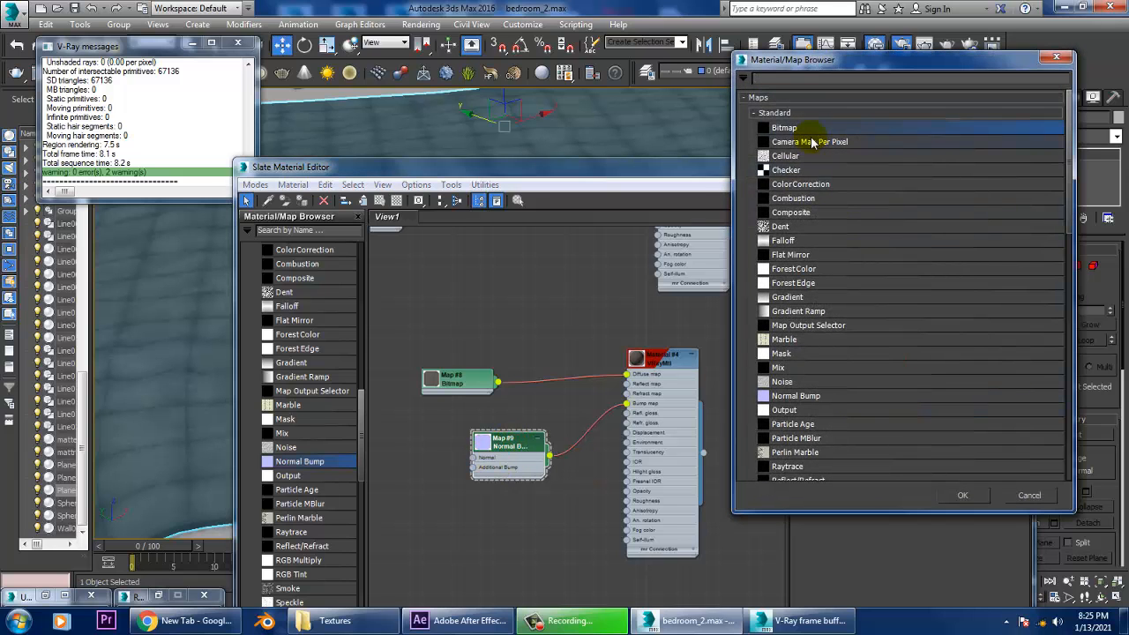
double_click(803, 129)
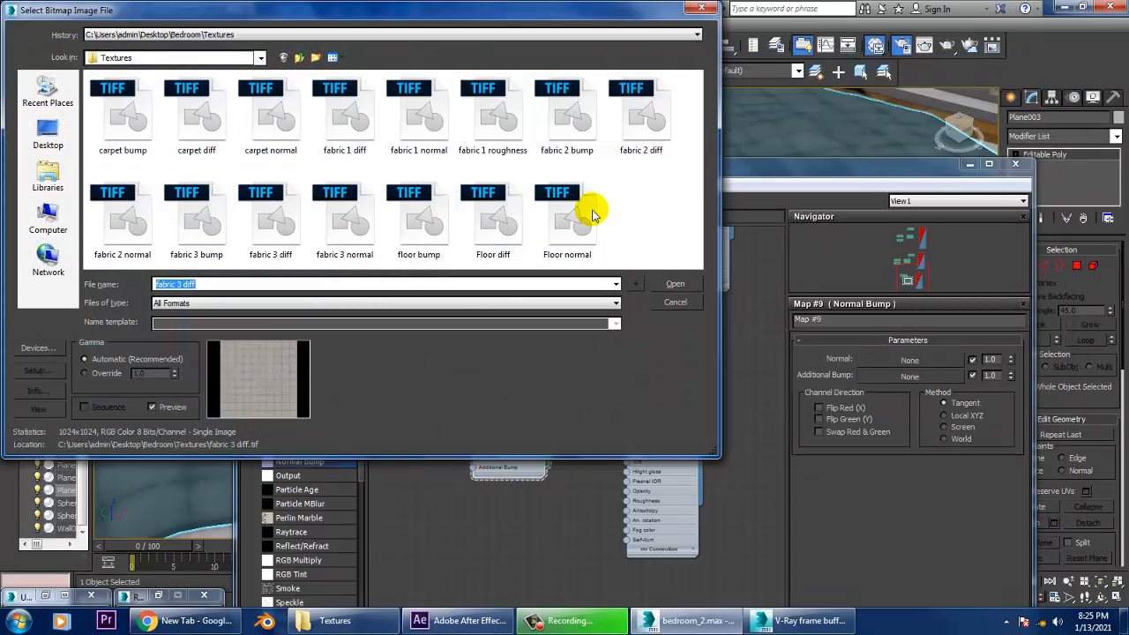
double_click(345, 220)
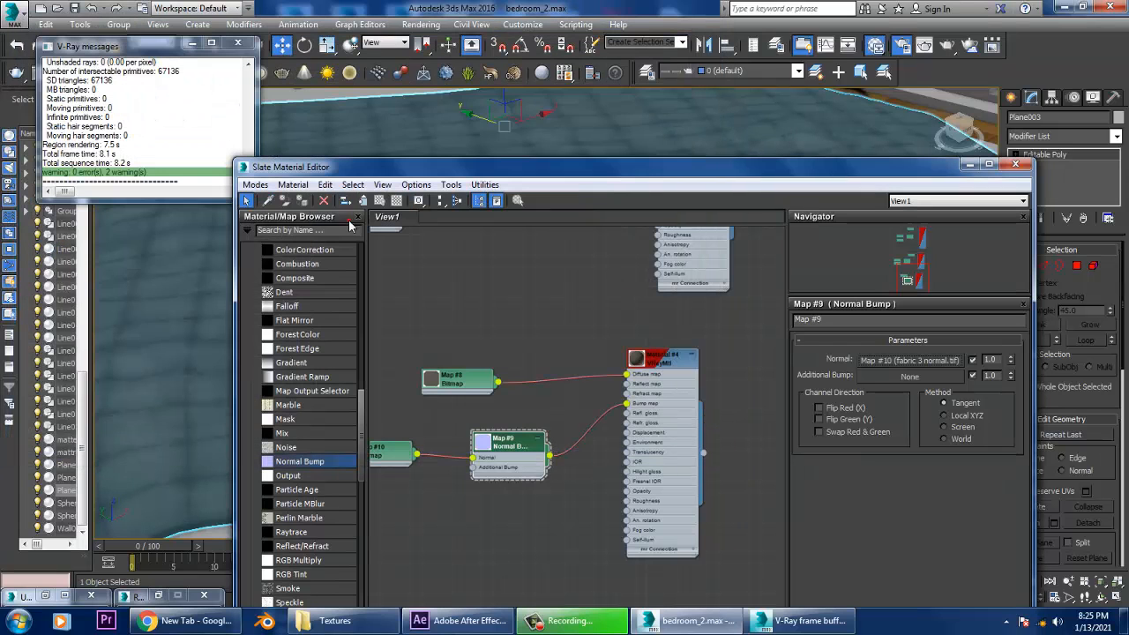
left_click(926, 378)
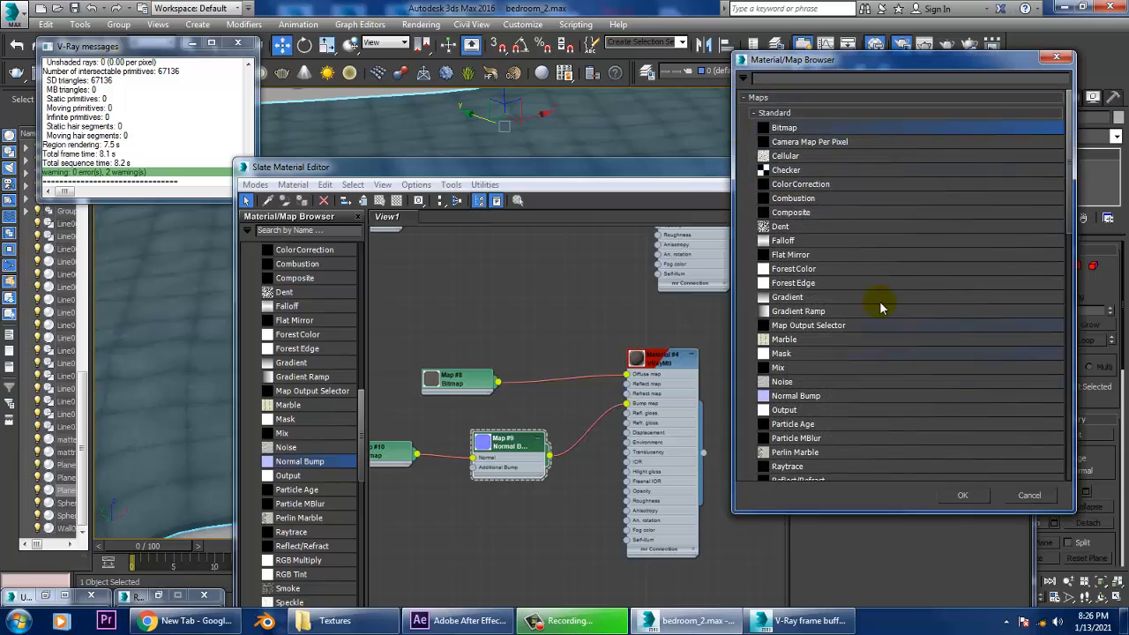
double_click(793, 129)
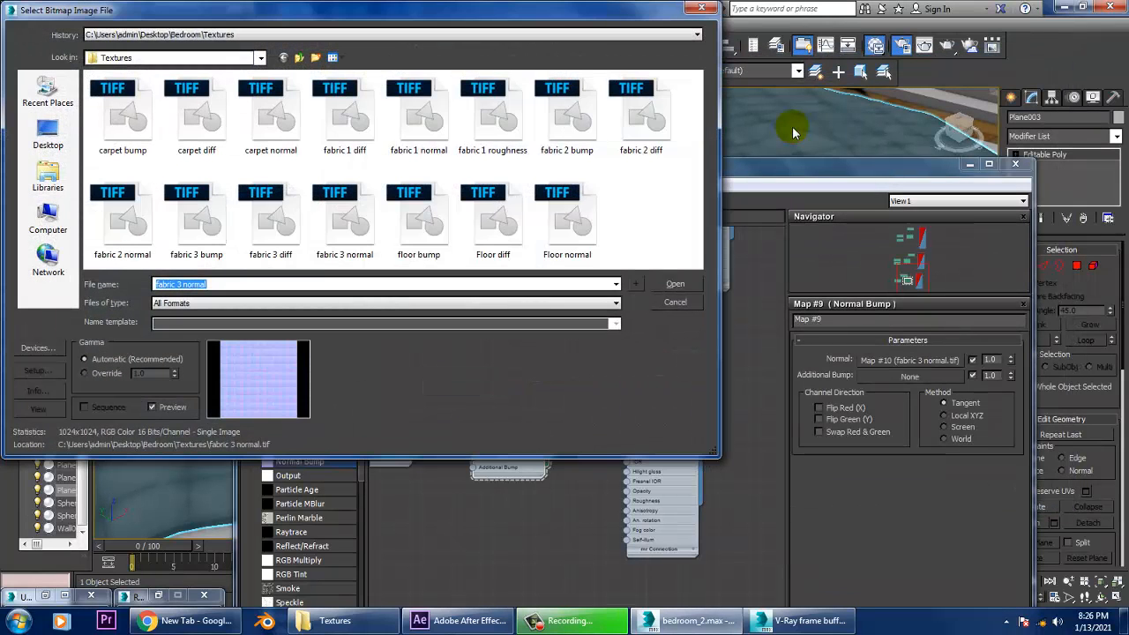
left_click(212, 231)
double_click(211, 232)
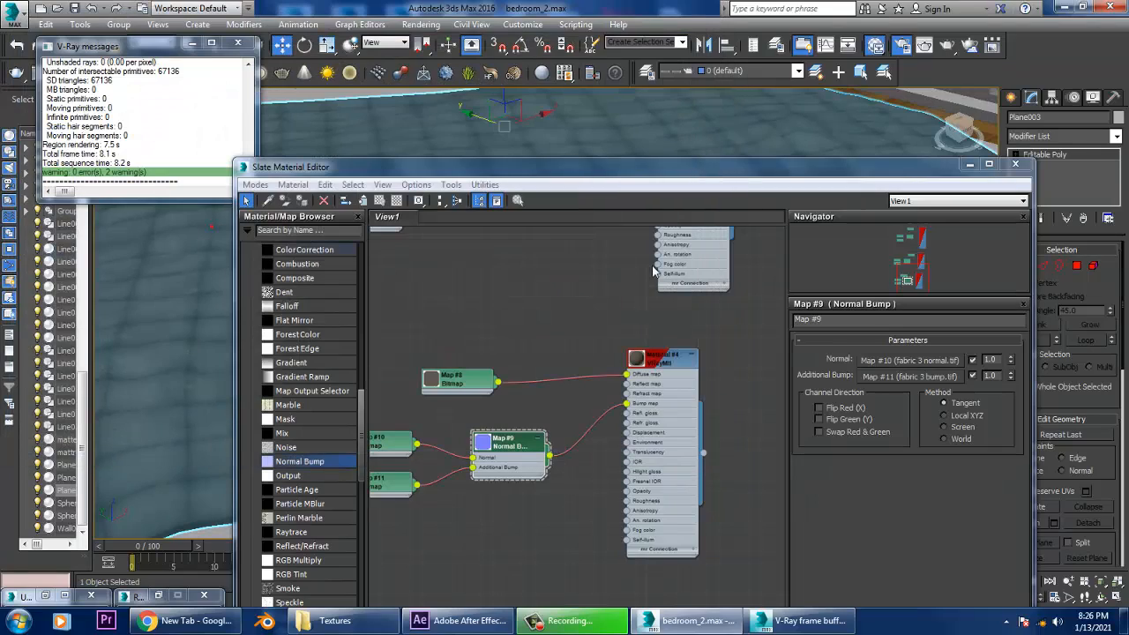
Deselect the blanket and render a close-up view of it to check its fabric bump
left_click(971, 164)
scroll(800, 261, "down", 8)
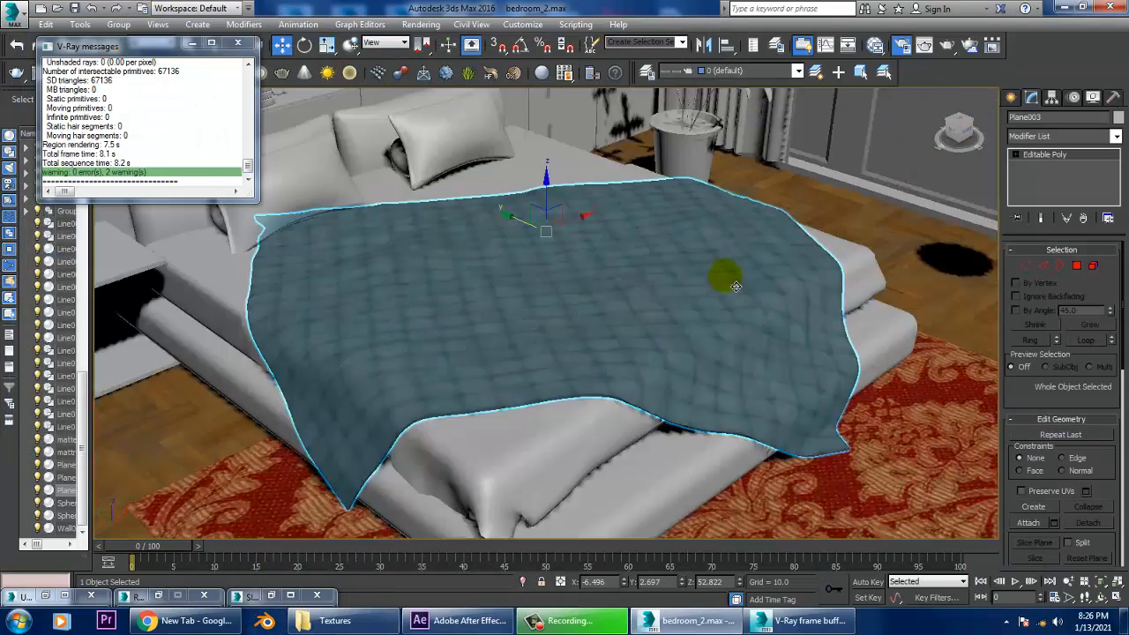
scroll(551, 209, "down", 3)
left_click(551, 209)
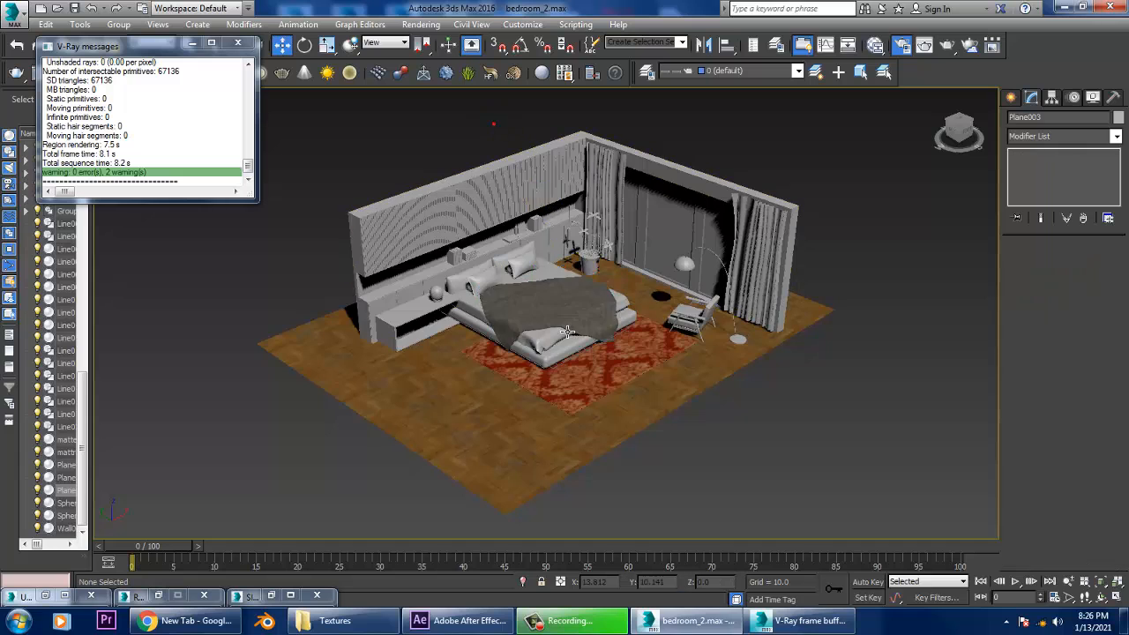
scroll(554, 315, "up", 12)
scroll(622, 313, "up", 2)
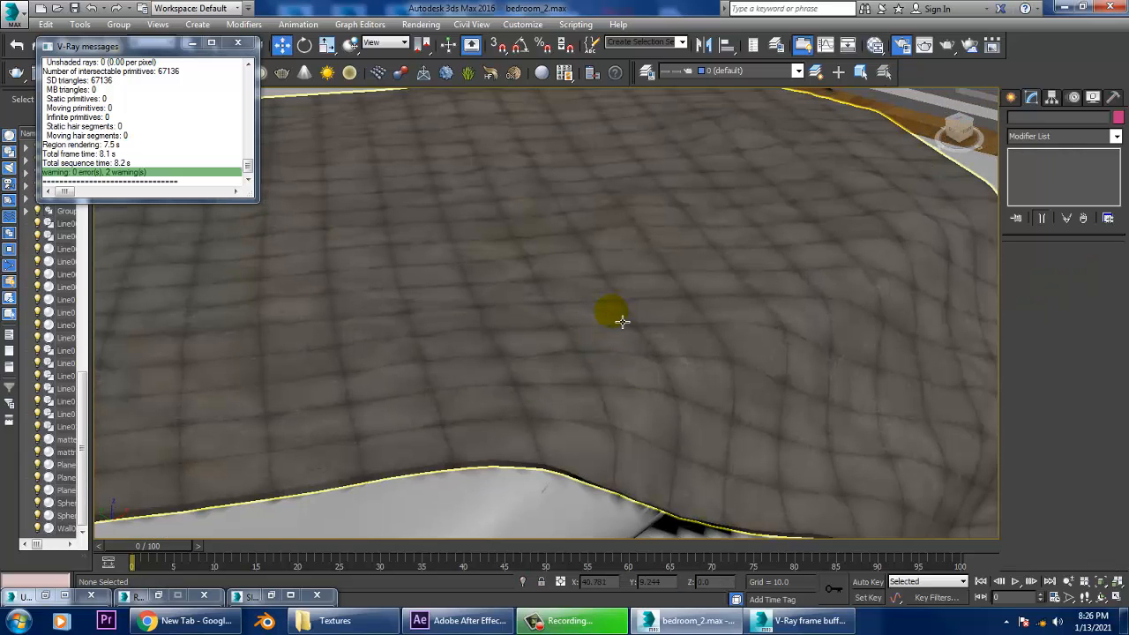
scroll(618, 326, "up", 3)
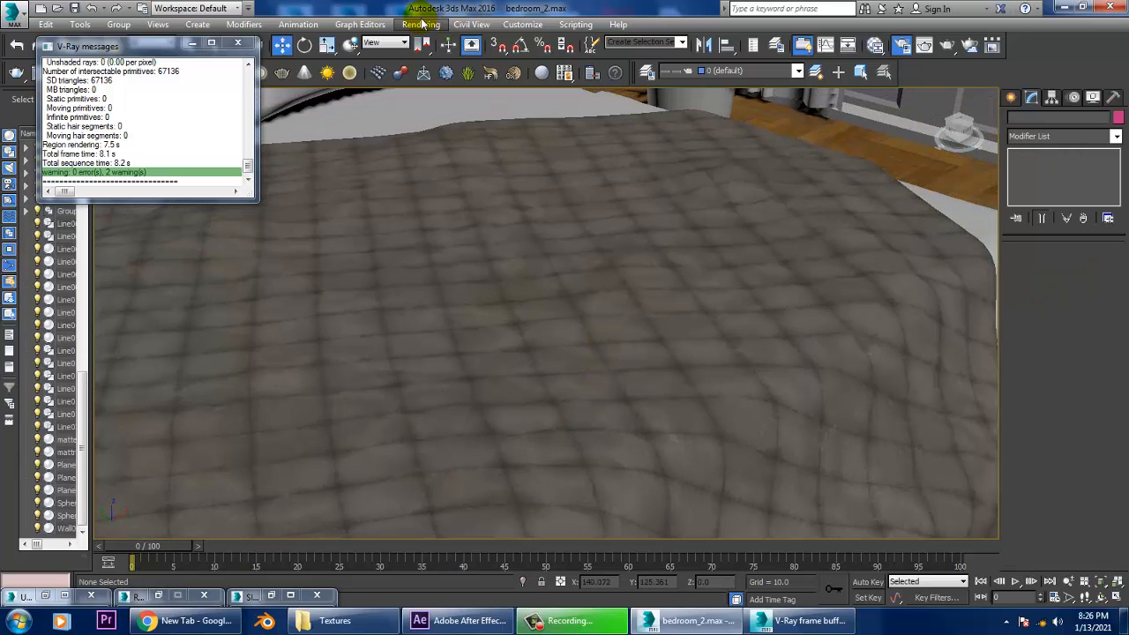
left_click(423, 25)
left_click(432, 41)
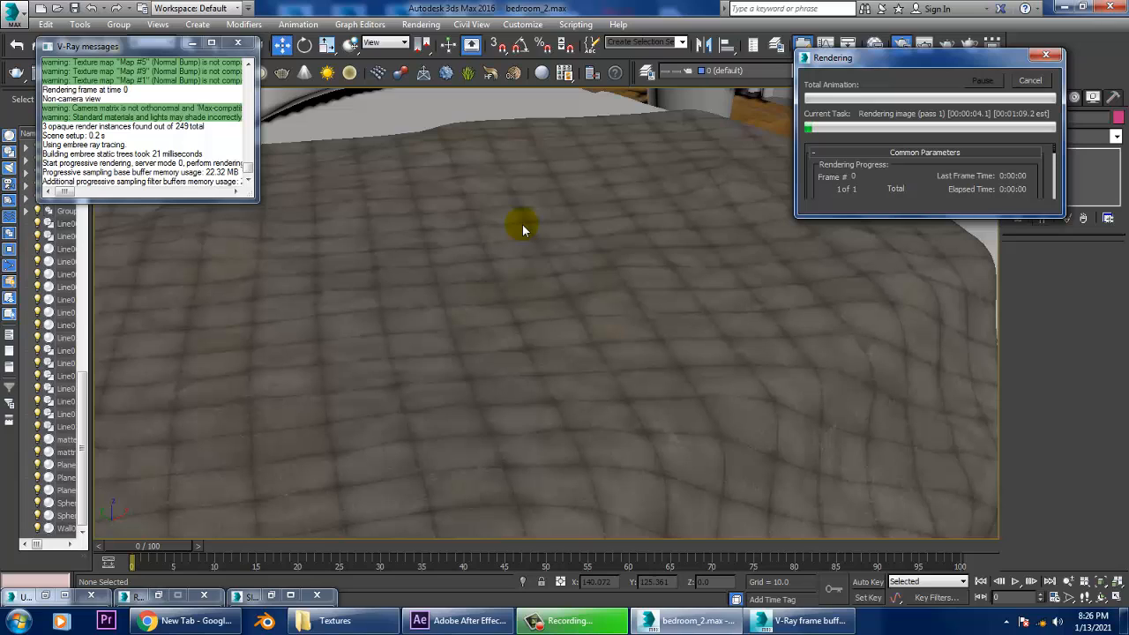
left_click(457, 306)
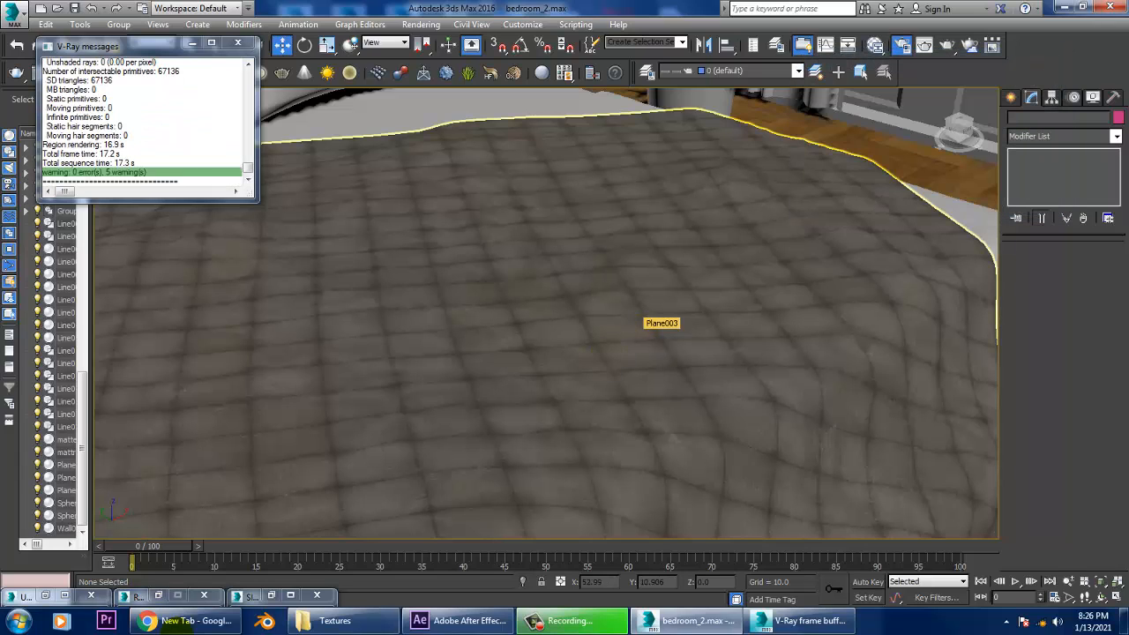
Reselect the blanket, render the shifted close-up and inspect the result in the V-Ray frame buffer
left_click(159, 594)
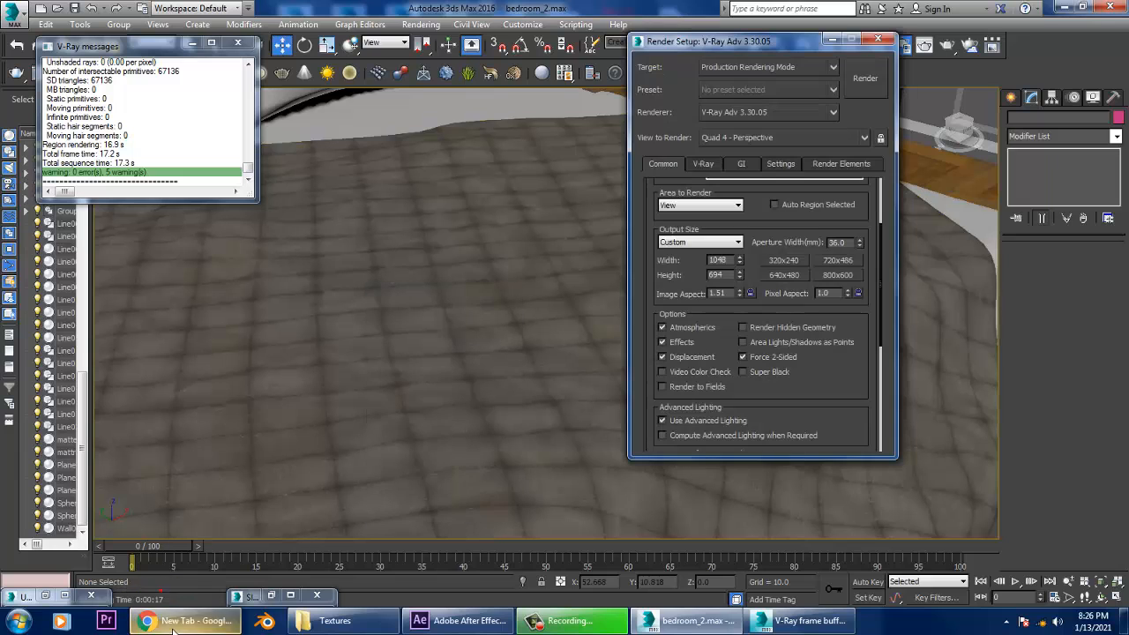
left_click(878, 39)
left_click(637, 396)
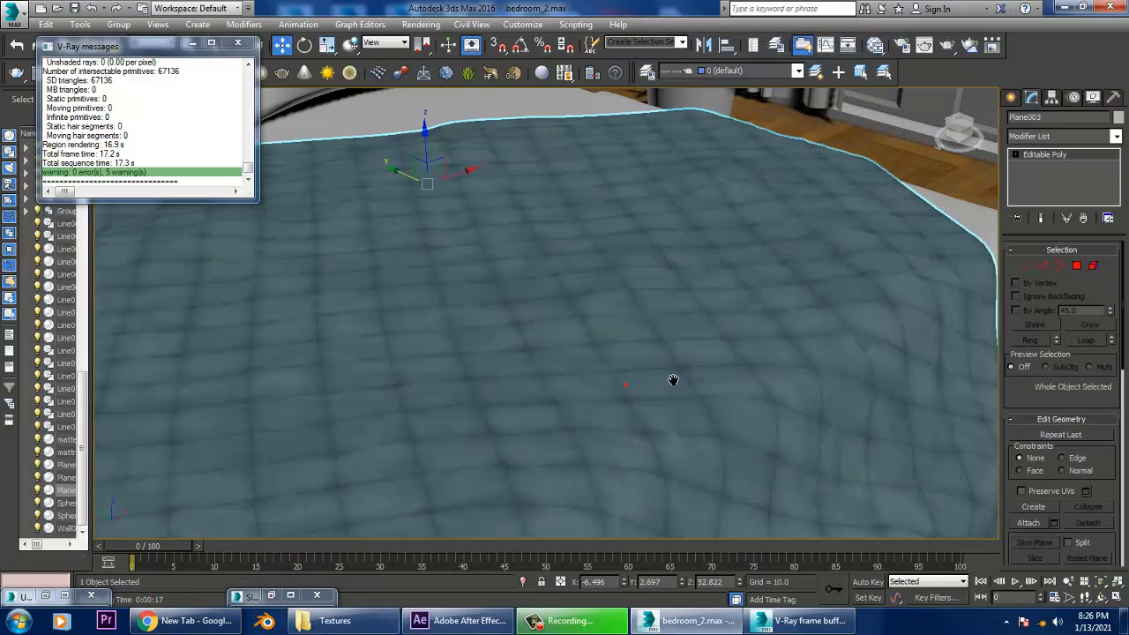
middle_click_drag(673, 380, 673, 345)
left_click(421, 24)
left_click(446, 42)
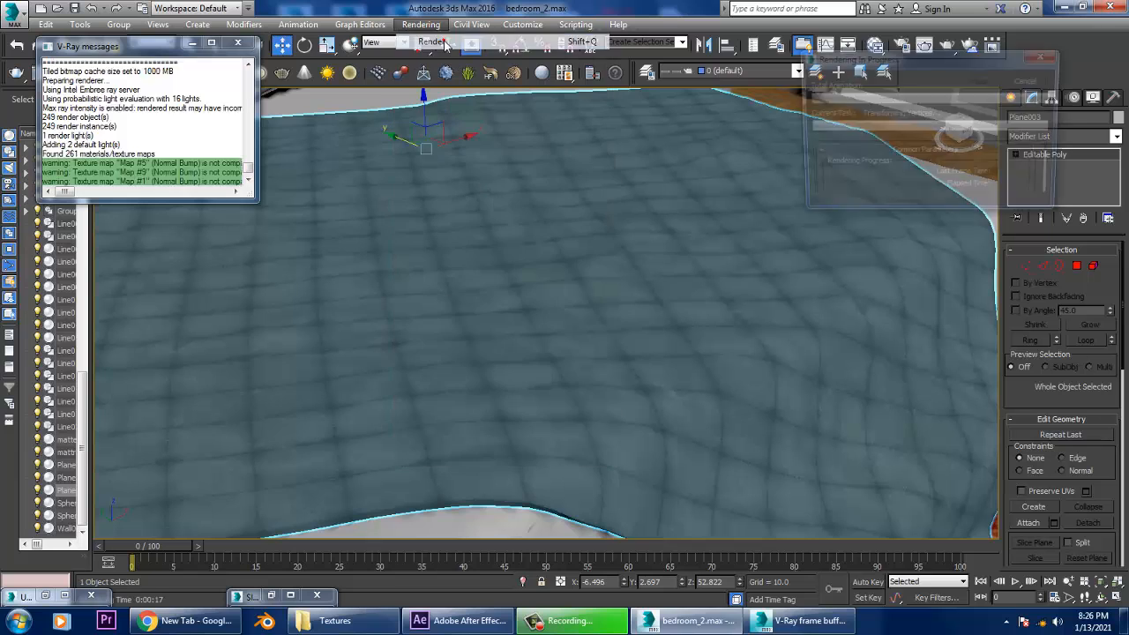
left_click(792, 626)
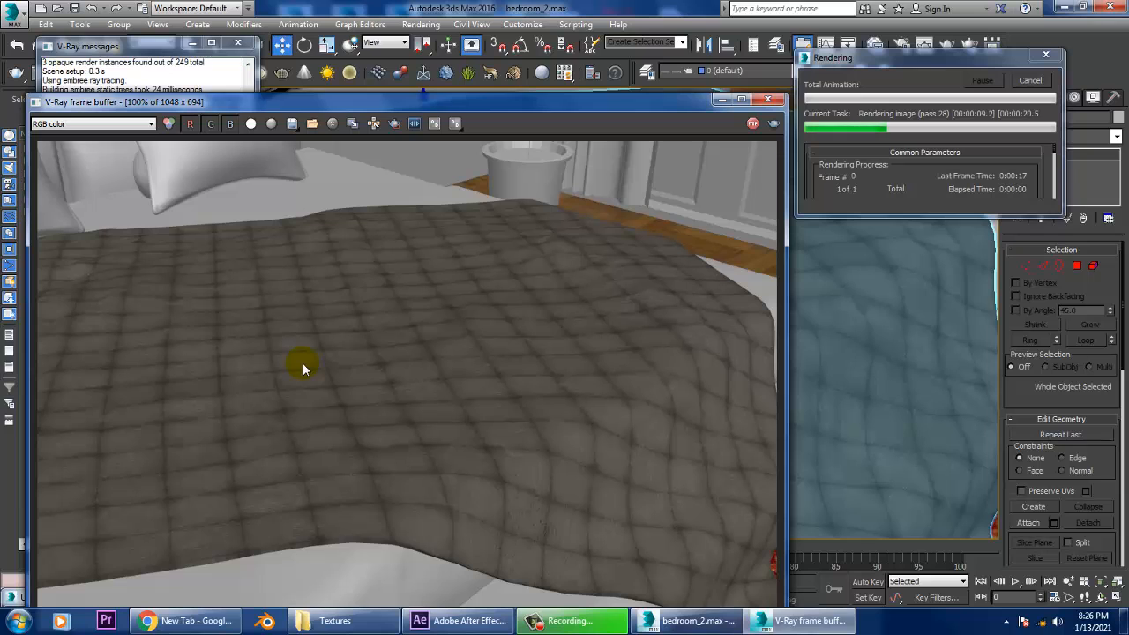
left_click(765, 102)
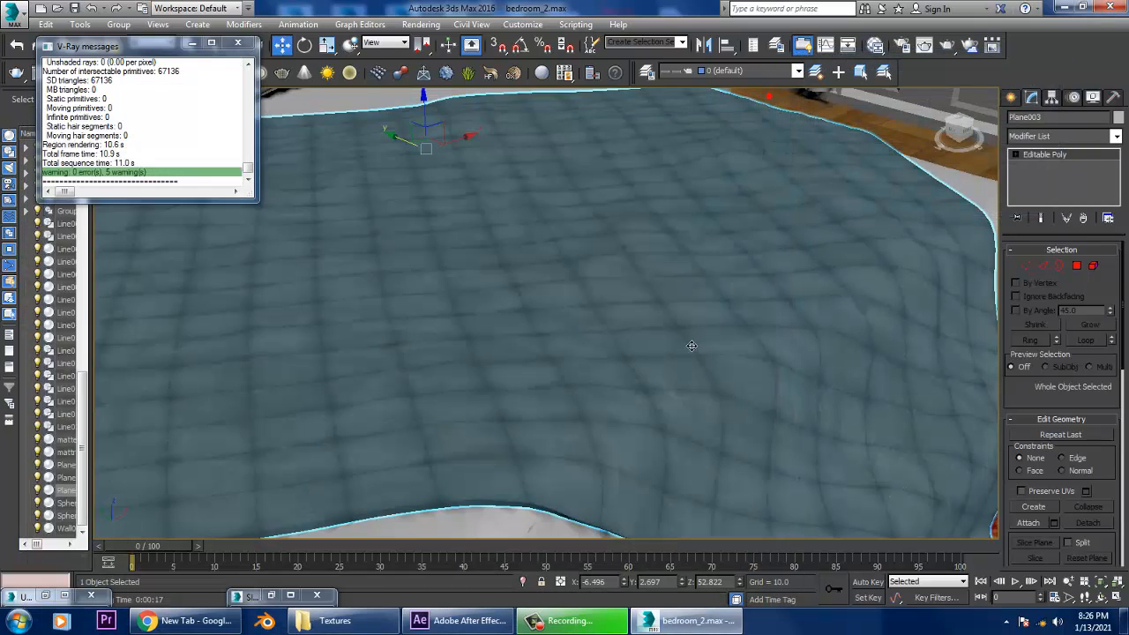
Select the lower mattress base of the bed and add a new VRayMtl below the blanket's material
scroll(757, 323, "down", 6)
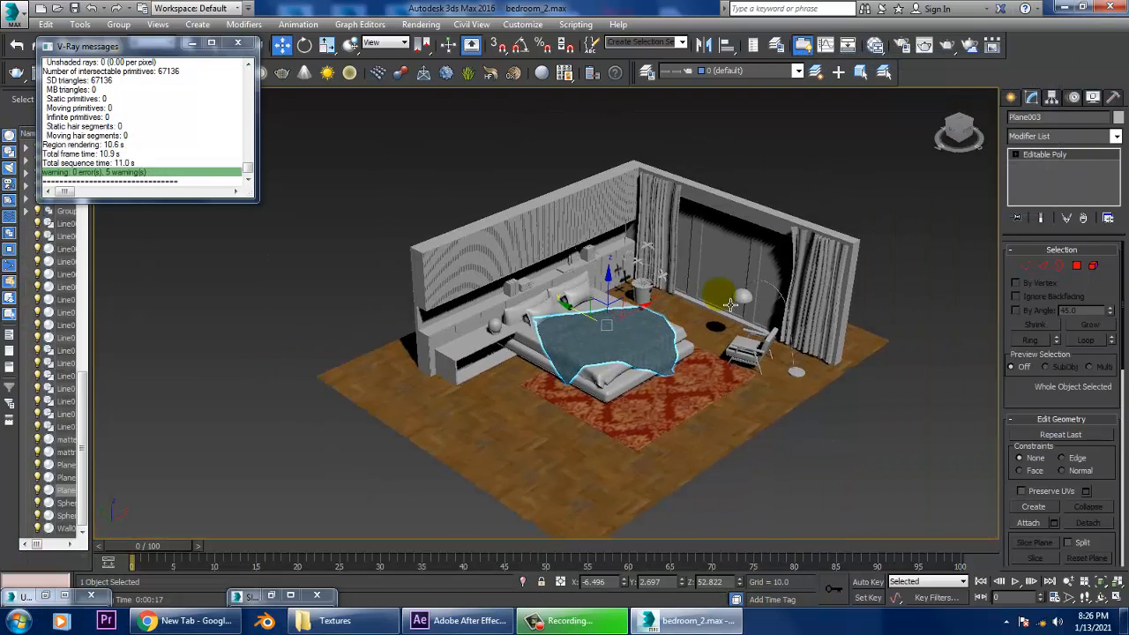
left_click(812, 186)
middle_click_drag(678, 371, 729, 345, "alt")
scroll(665, 325, "up", 5)
left_click(716, 353)
left_click(588, 397)
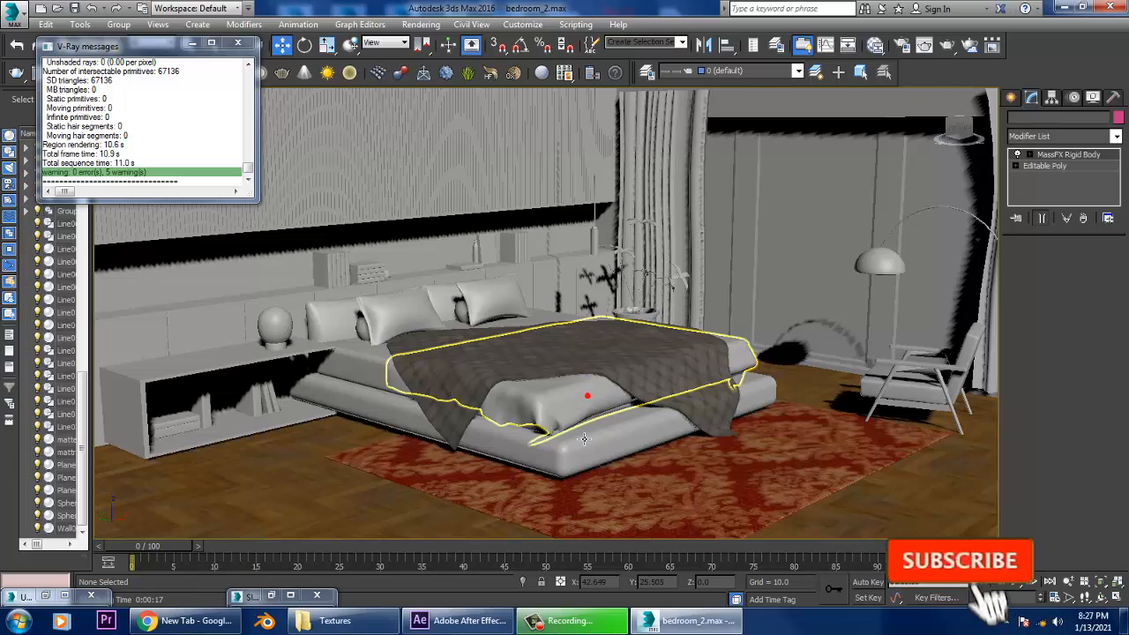
scroll(588, 400, "up", 4)
left_click(582, 472)
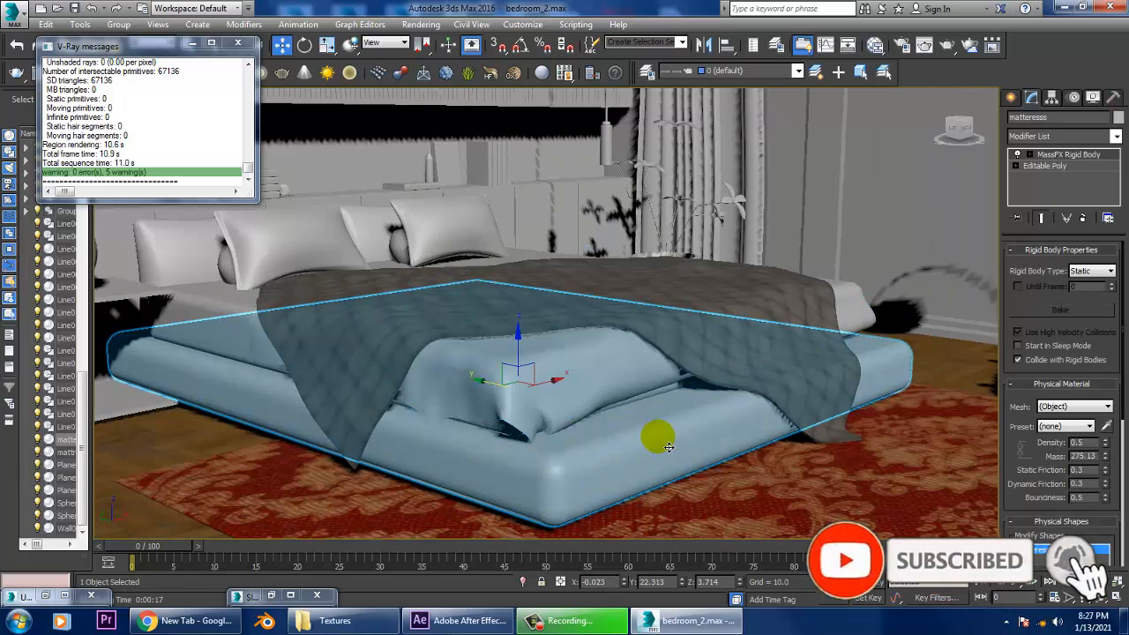
key("m")
middle_click_drag(738, 479, 730, 273)
left_click_drag(361, 434, 362, 344)
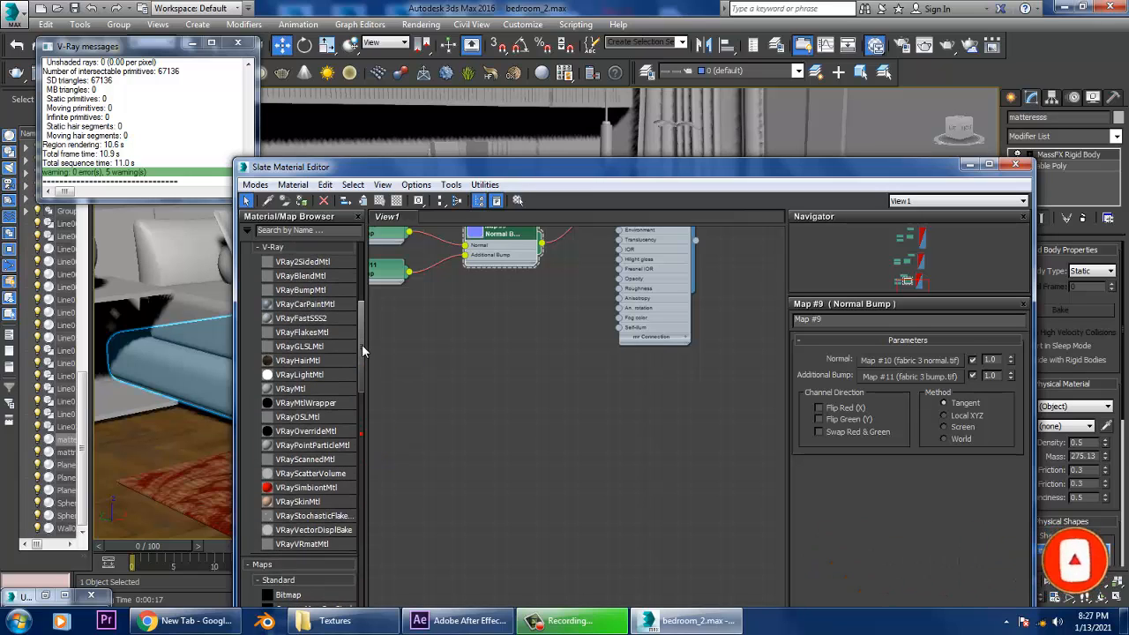
left_click(305, 389)
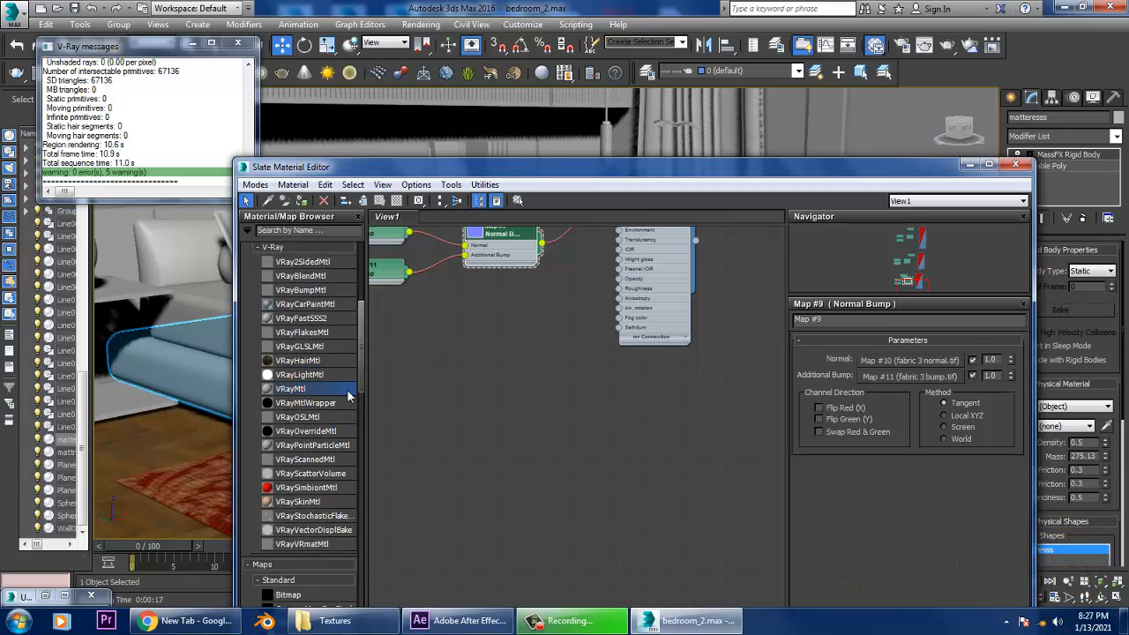
left_click_drag(618, 425, 622, 421)
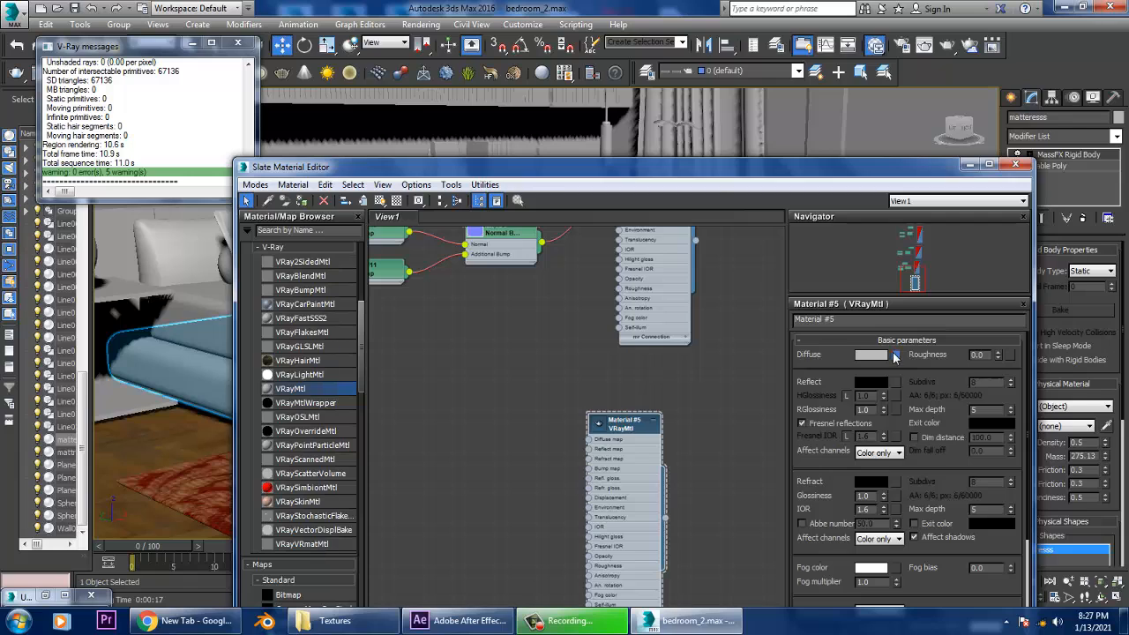
Compare the fabric textures and load fabric 1 diff as the new material's diffuse bitmap
left_click(896, 355)
double_click(803, 128)
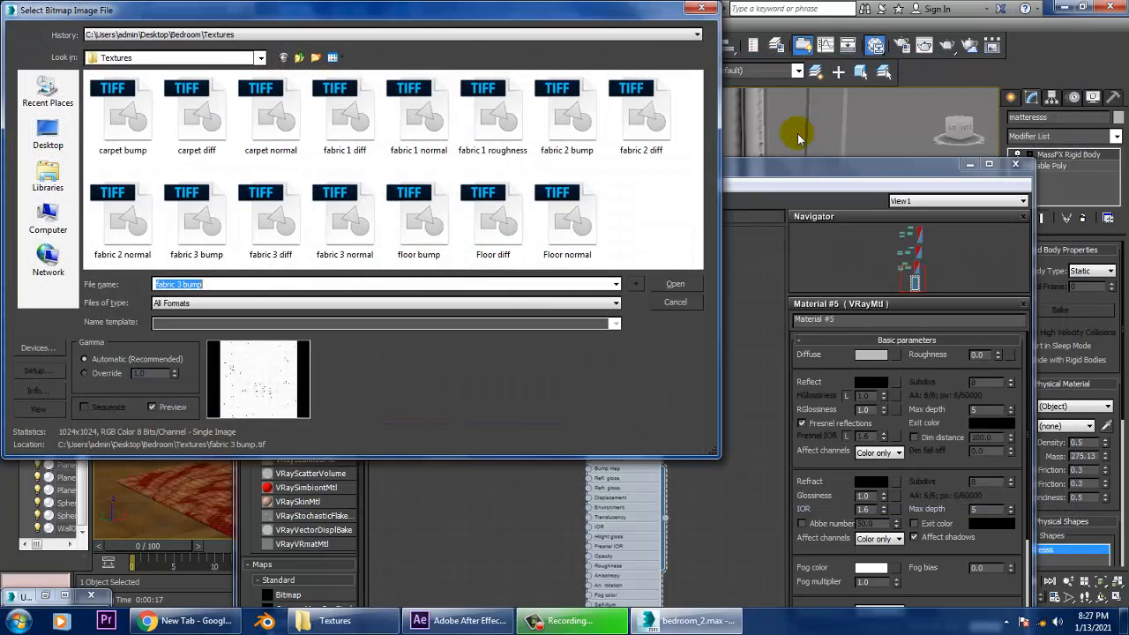
left_click(126, 114)
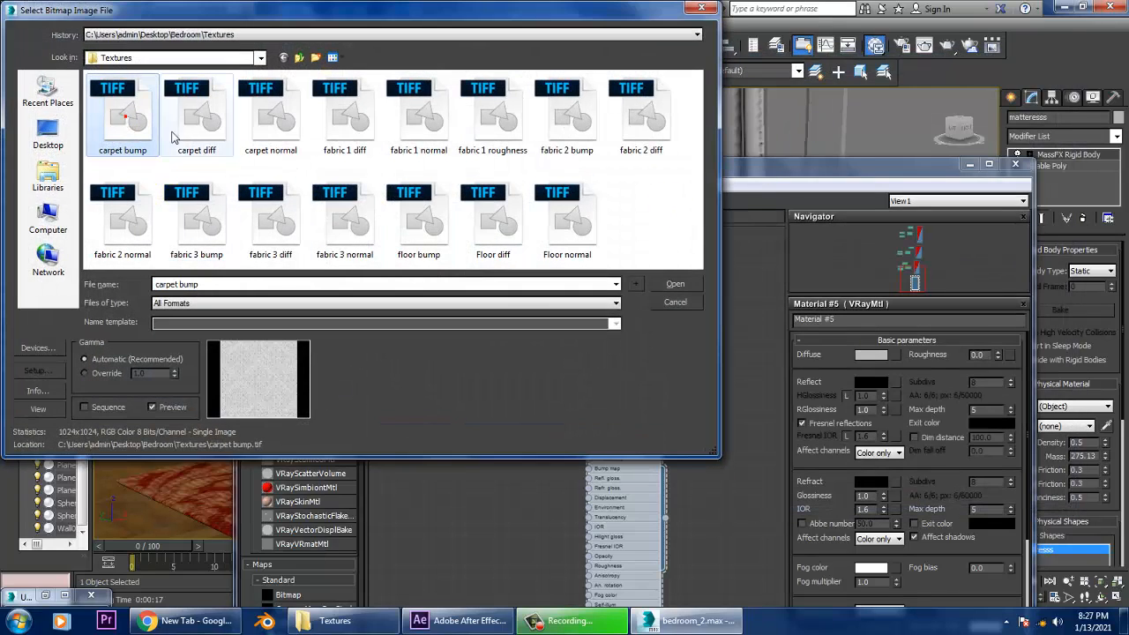
left_click(349, 115)
left_click(417, 125)
left_click(361, 111)
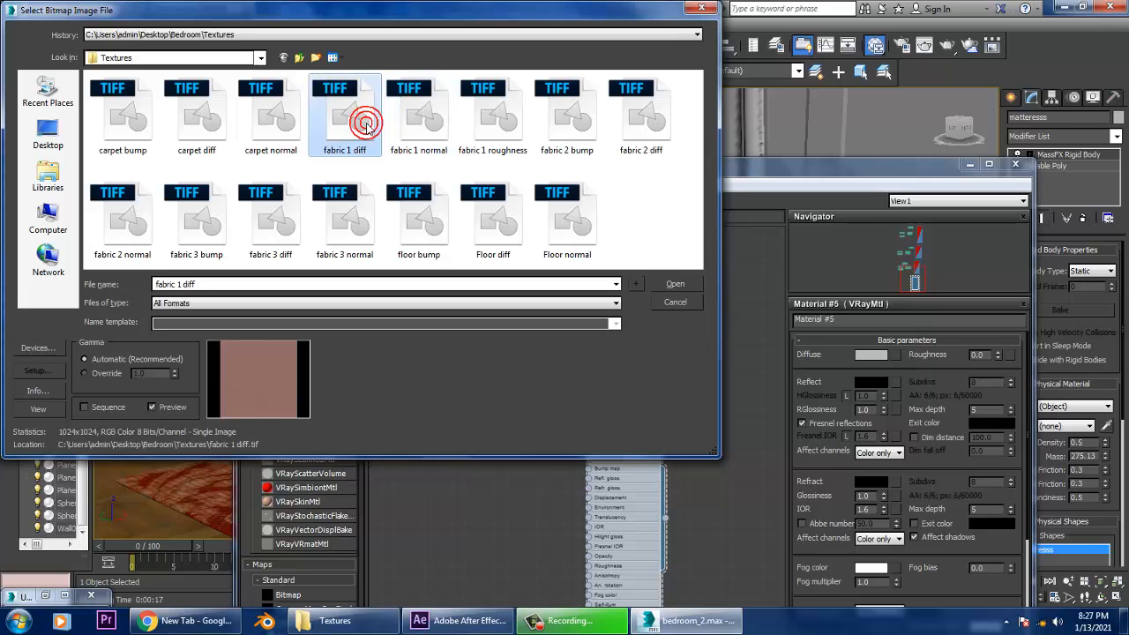
left_click(428, 116)
left_click(572, 117)
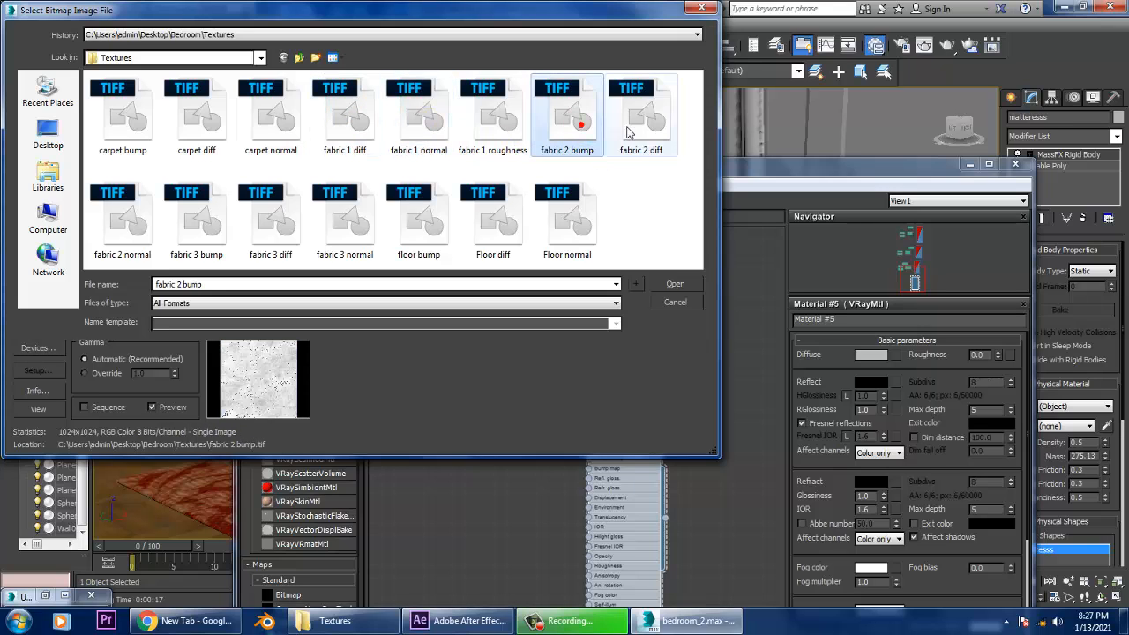
left_click(634, 132)
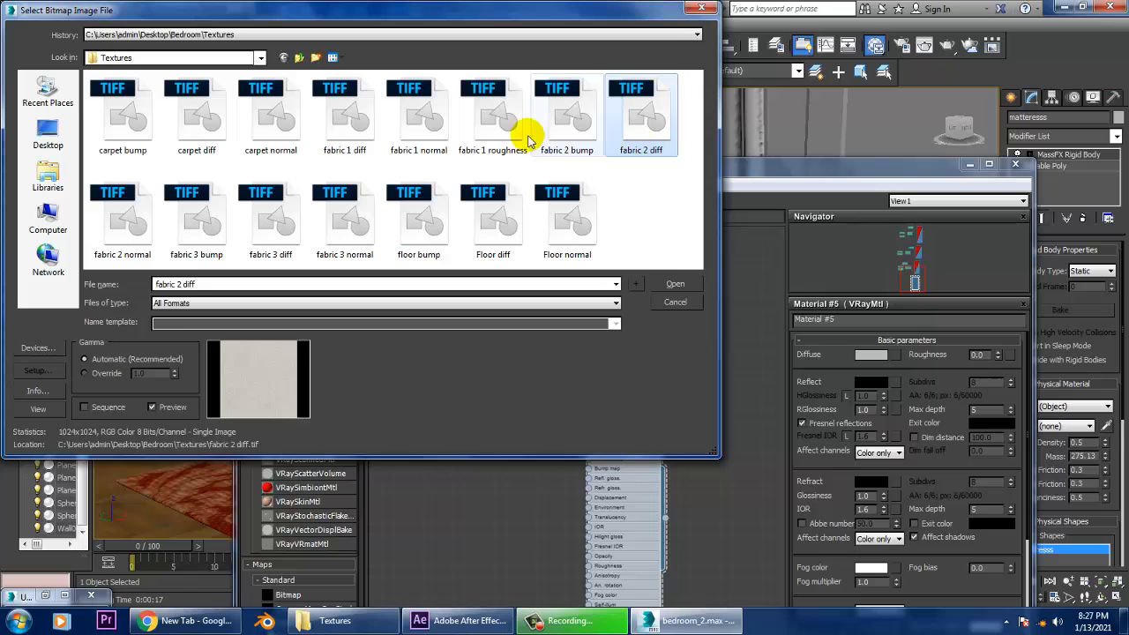
left_click(357, 131)
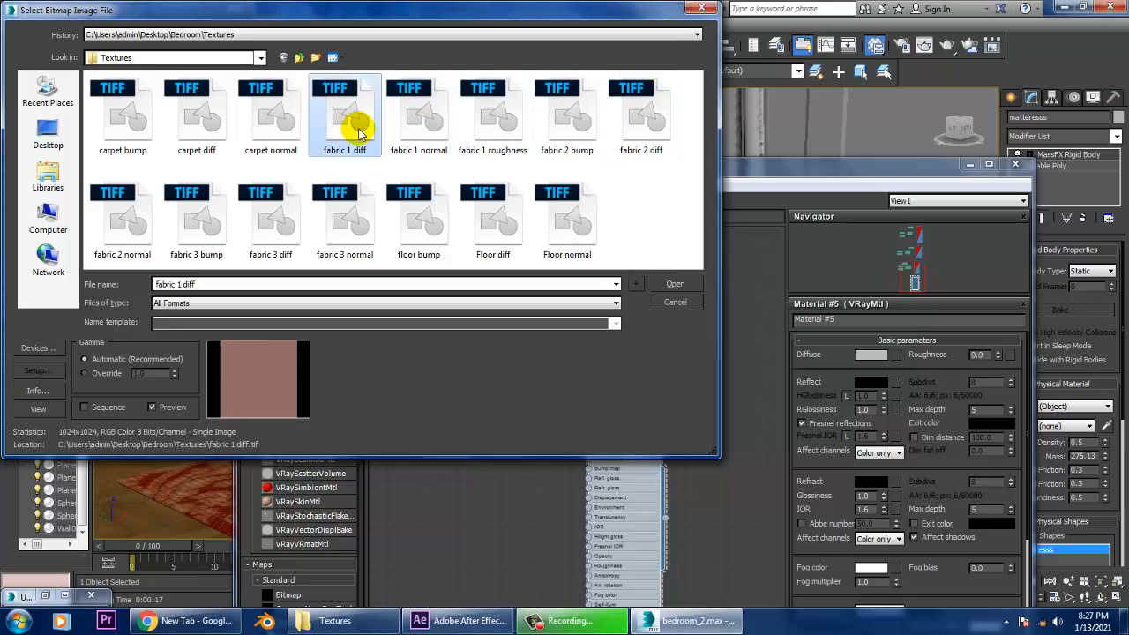
double_click(357, 130)
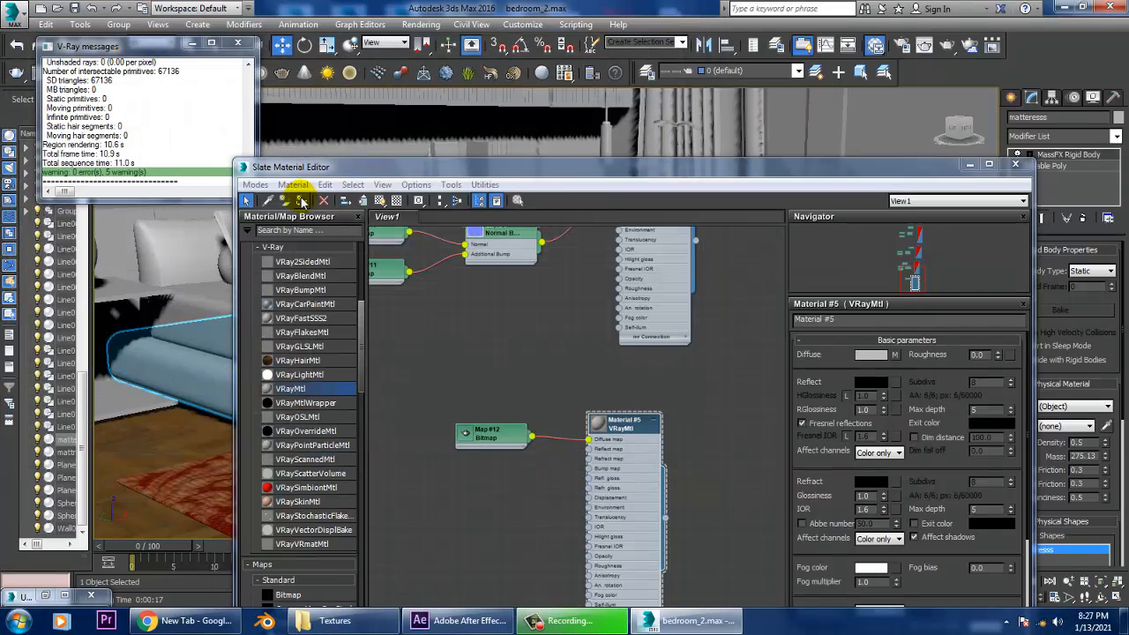
Assign the new material to the mattress base and show its texture in the viewport
left_click(417, 201)
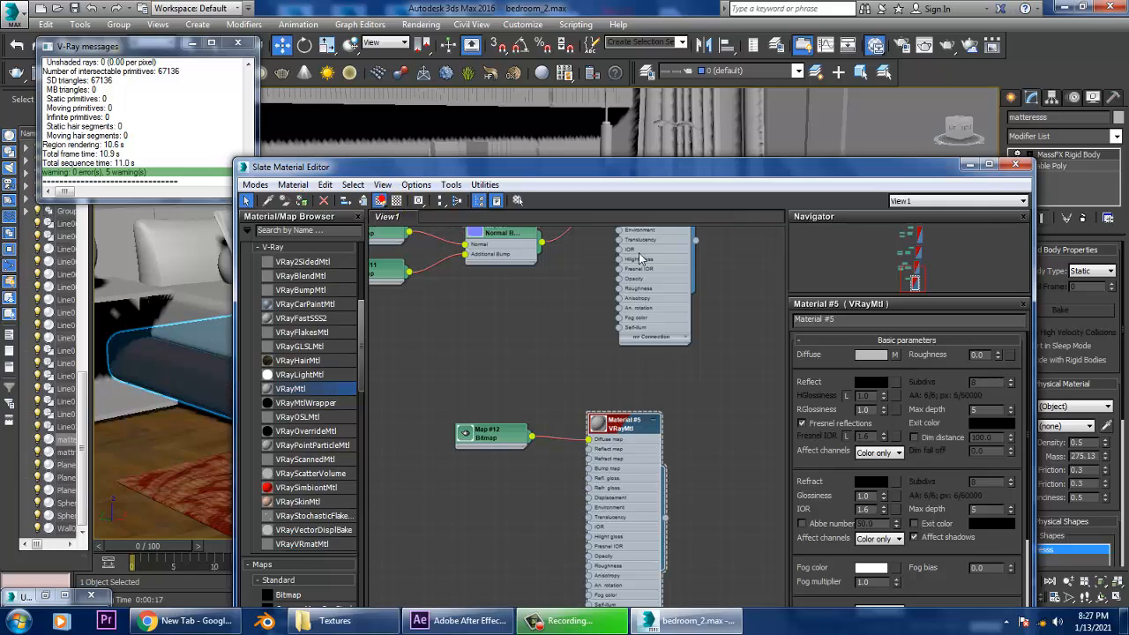
left_click(969, 165)
middle_click_drag(781, 304, 549, 238)
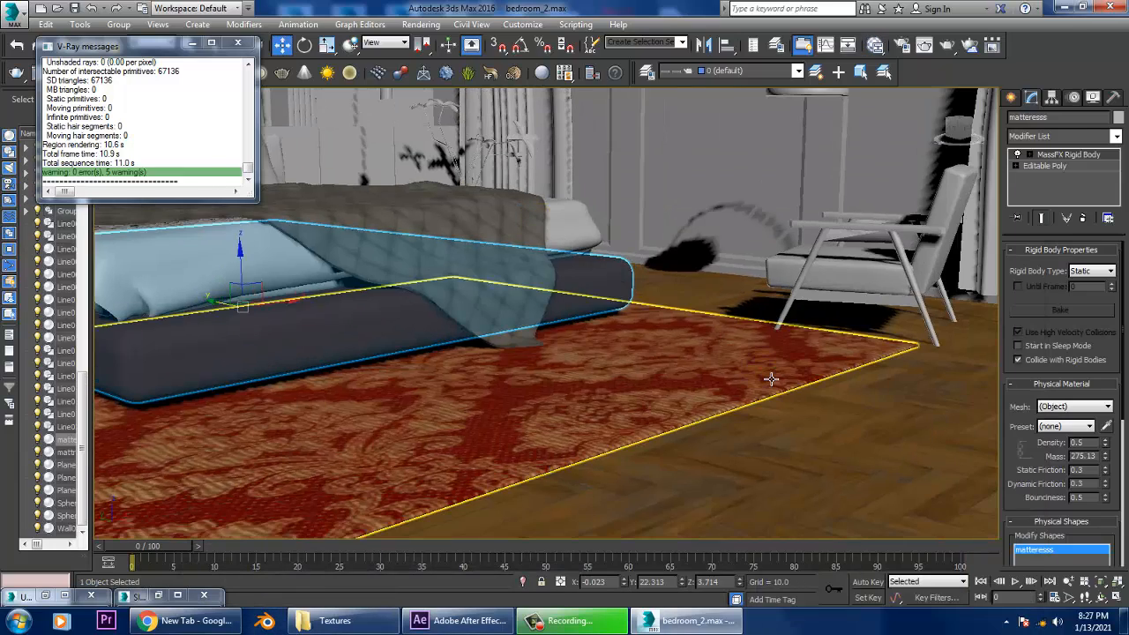
left_click(764, 370)
middle_click_drag(581, 358, 799, 342)
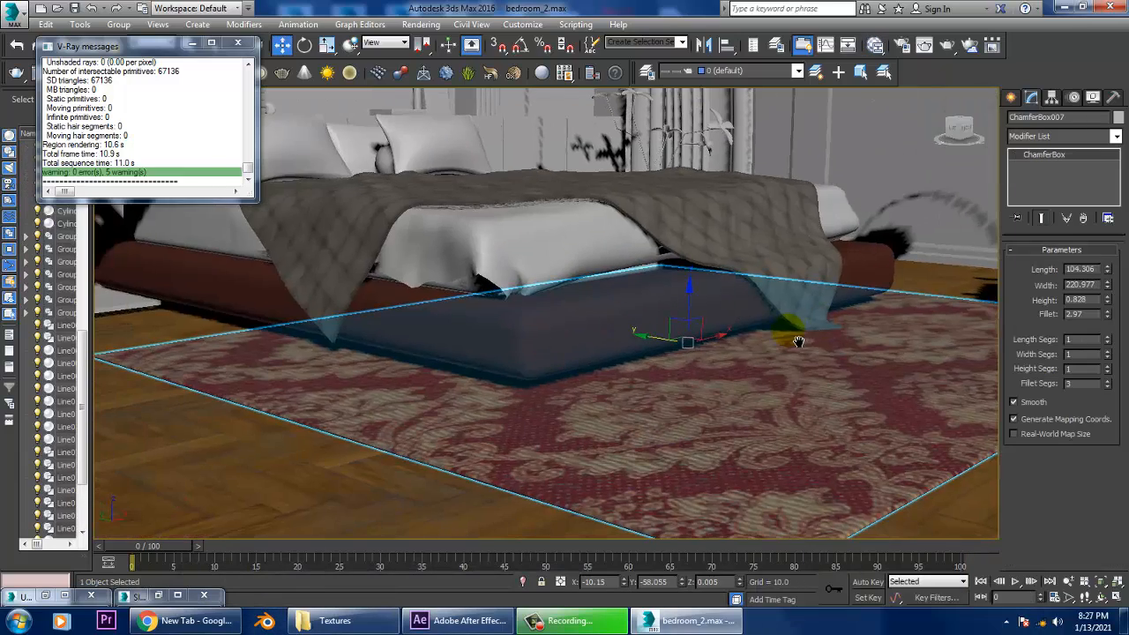
Reselect the mattress base and add a UVW Map modifier with Box mapping
left_click(681, 266)
left_click(1117, 140)
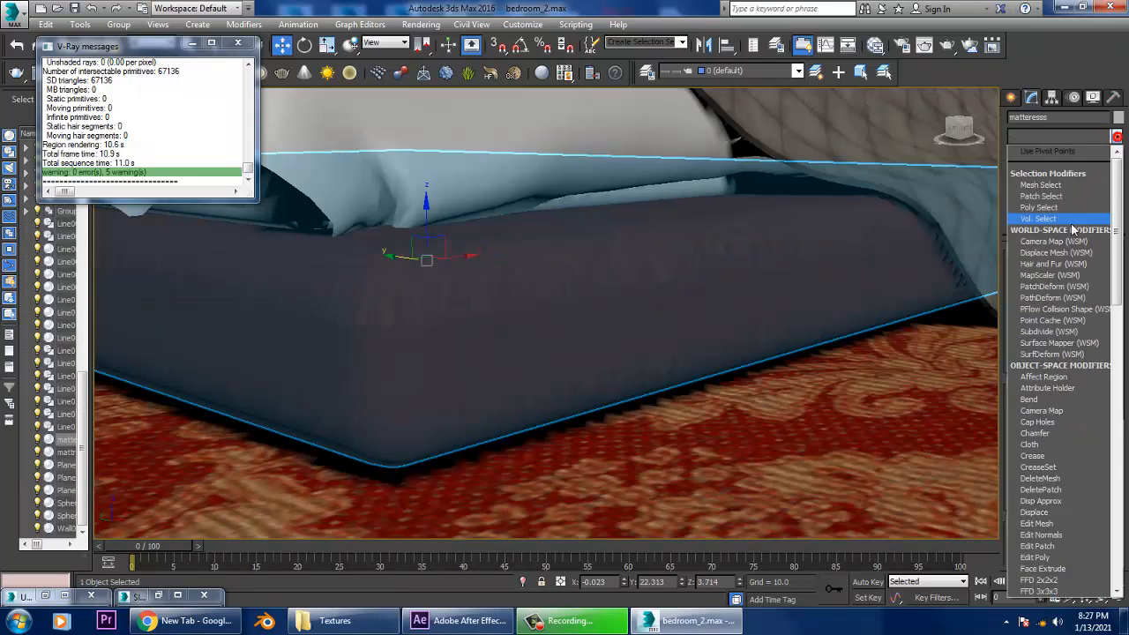
key("u")
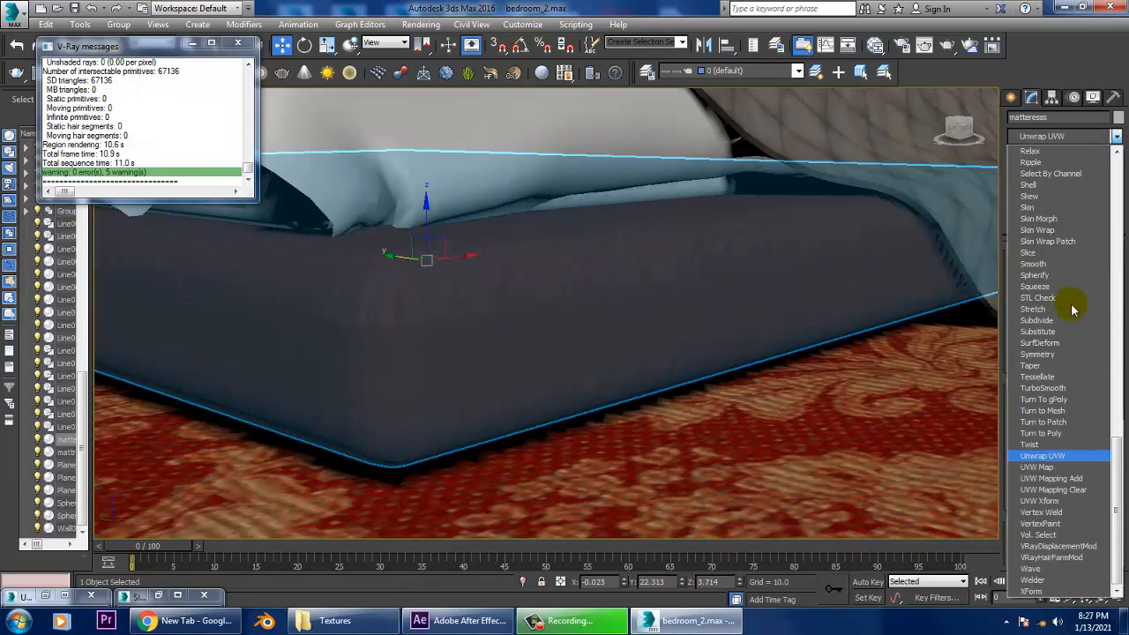
left_click(1054, 469)
left_click(1048, 329)
scroll(705, 375, "down", 8)
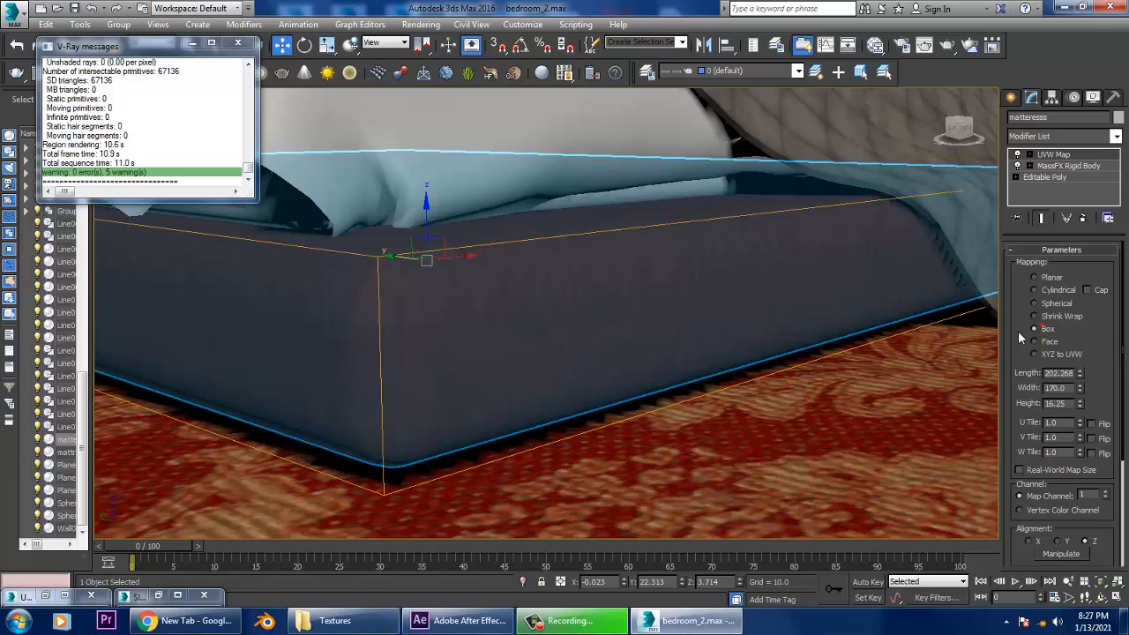
scroll(709, 371, "up", 8)
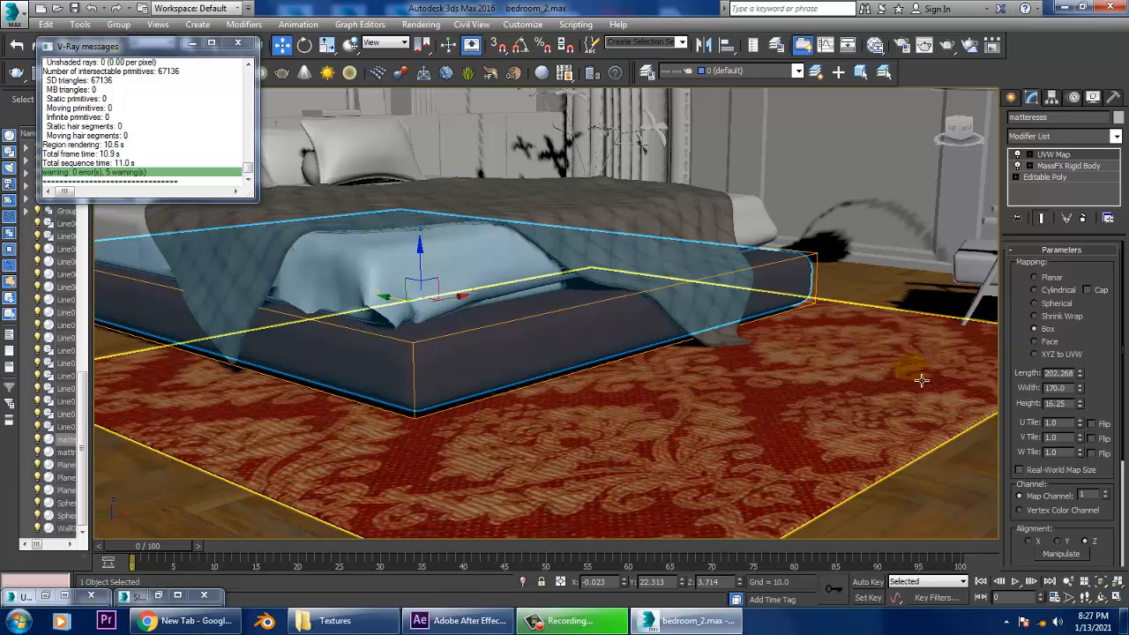
Set the mattress base's diffuse bitmap tiling to 3.0 in U and V, and move the material editor clear of the bed
key("m")
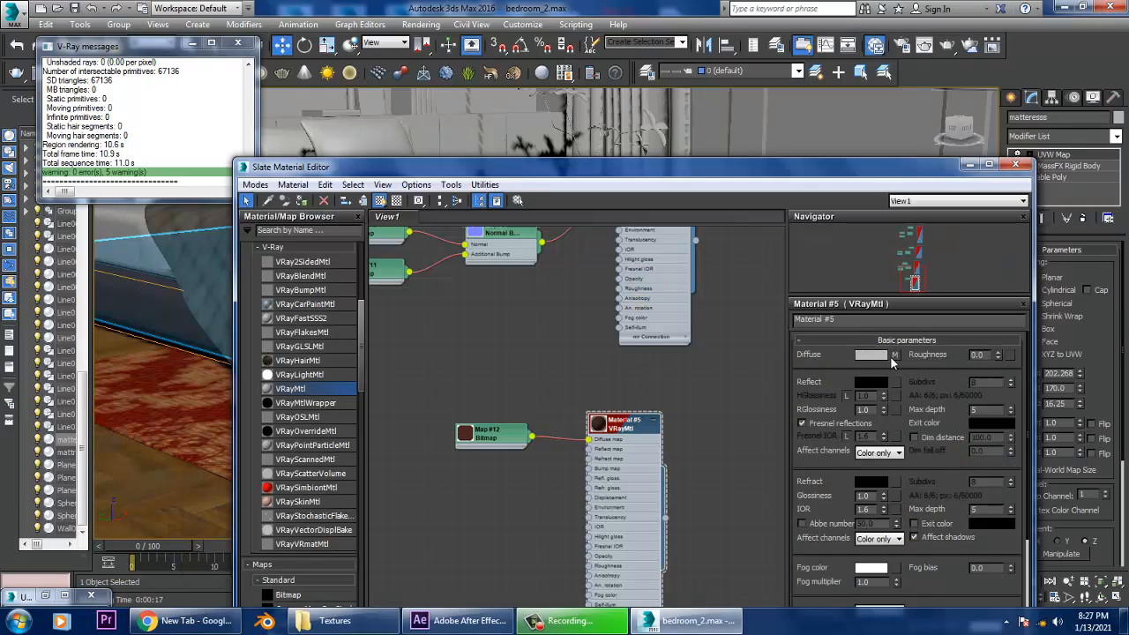
left_click(895, 355)
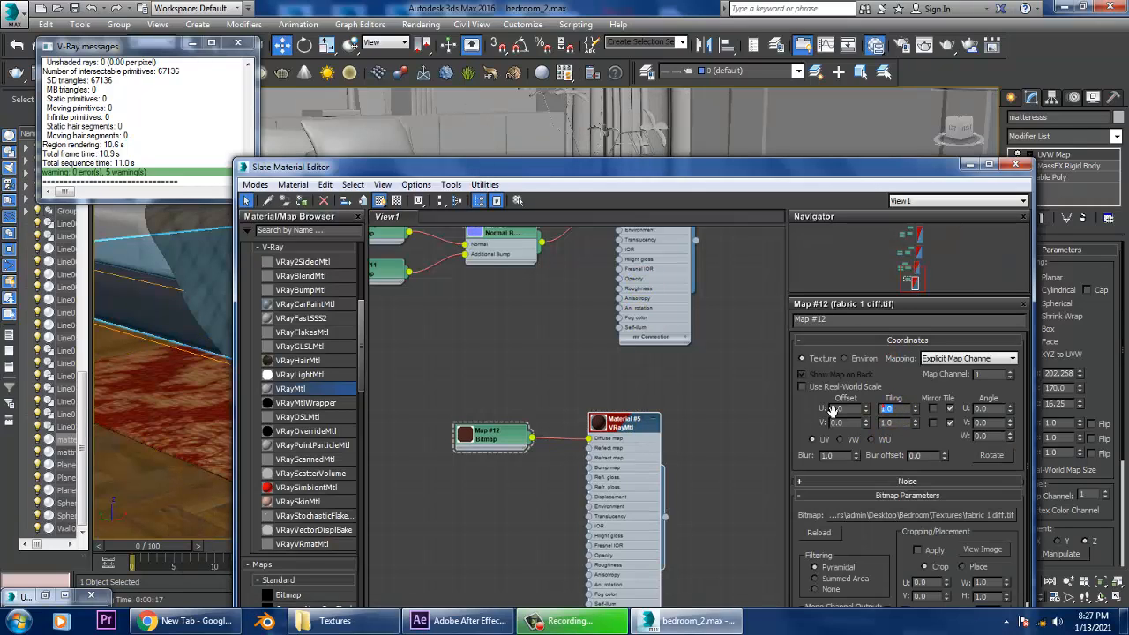
type("3")
key("Tab")
type("3")
key("Return")
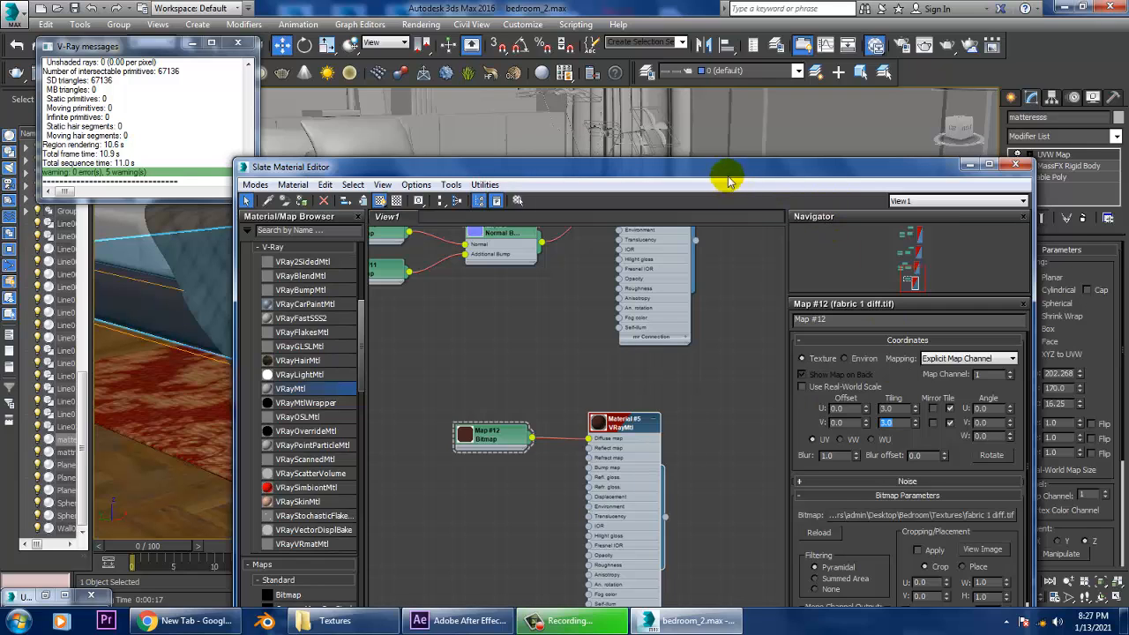
left_click_drag(731, 169, 883, 412)
left_click(577, 356)
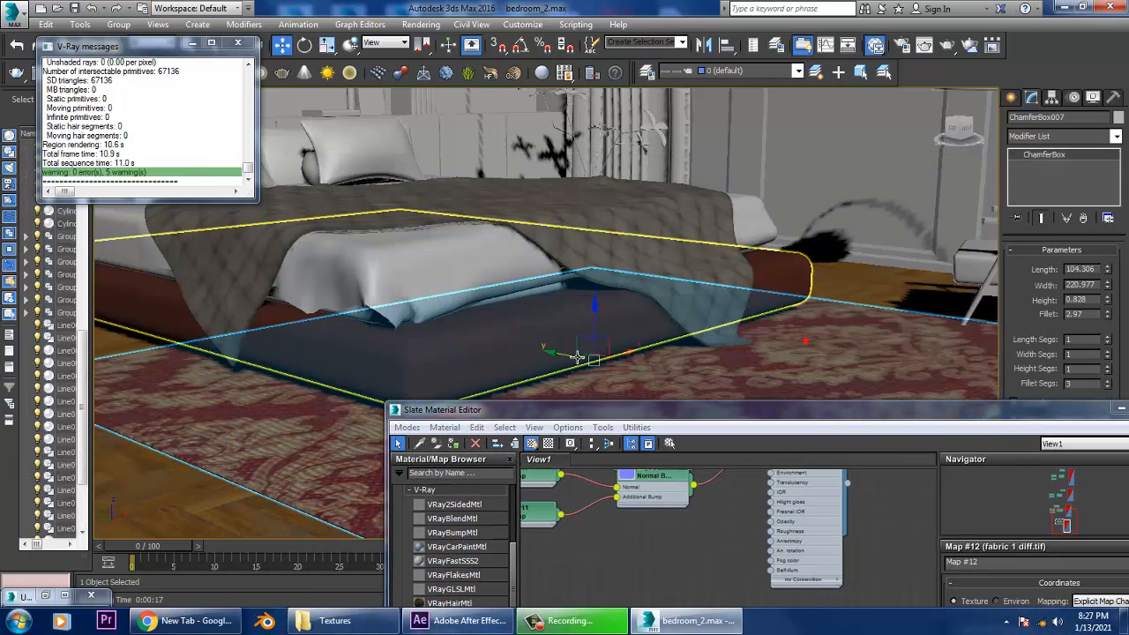
Select the mattress base and set the height of its UVW Map box to 169.812
left_click(488, 345)
left_click_drag(697, 410, 626, 535)
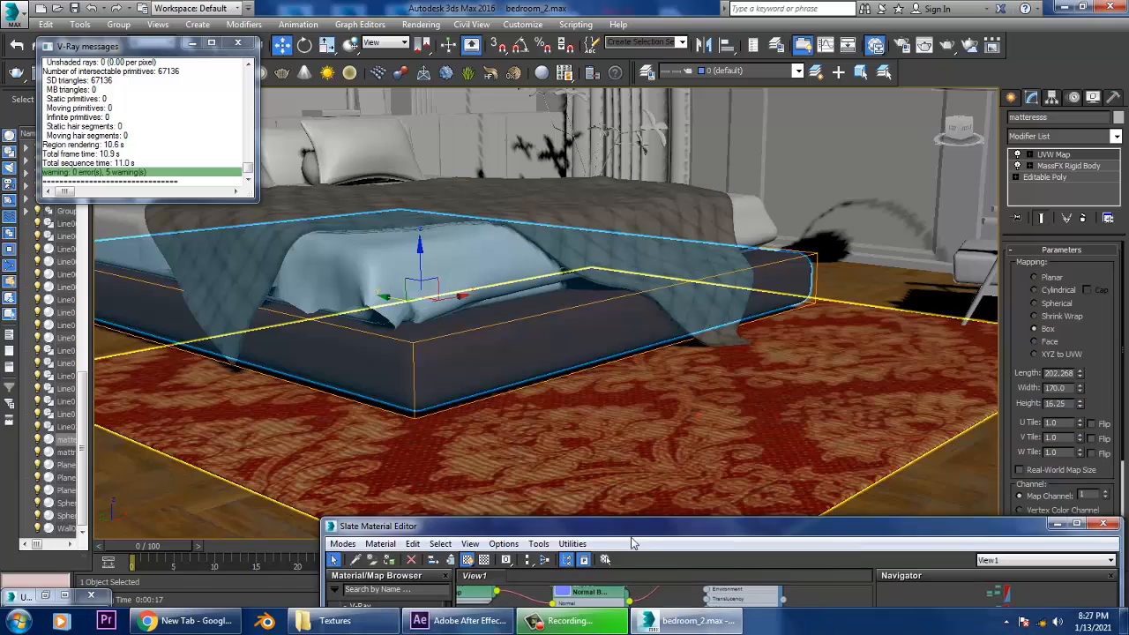
scroll(521, 371, "up", 5)
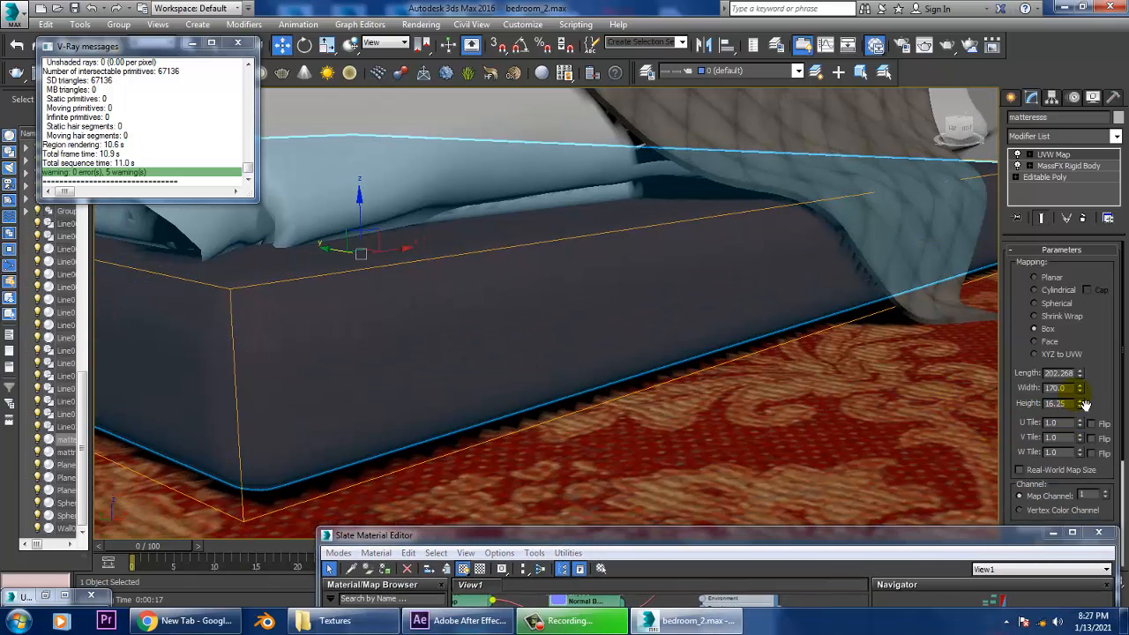
left_click_drag(1081, 403, 1055, 7)
key("ctrl+z")
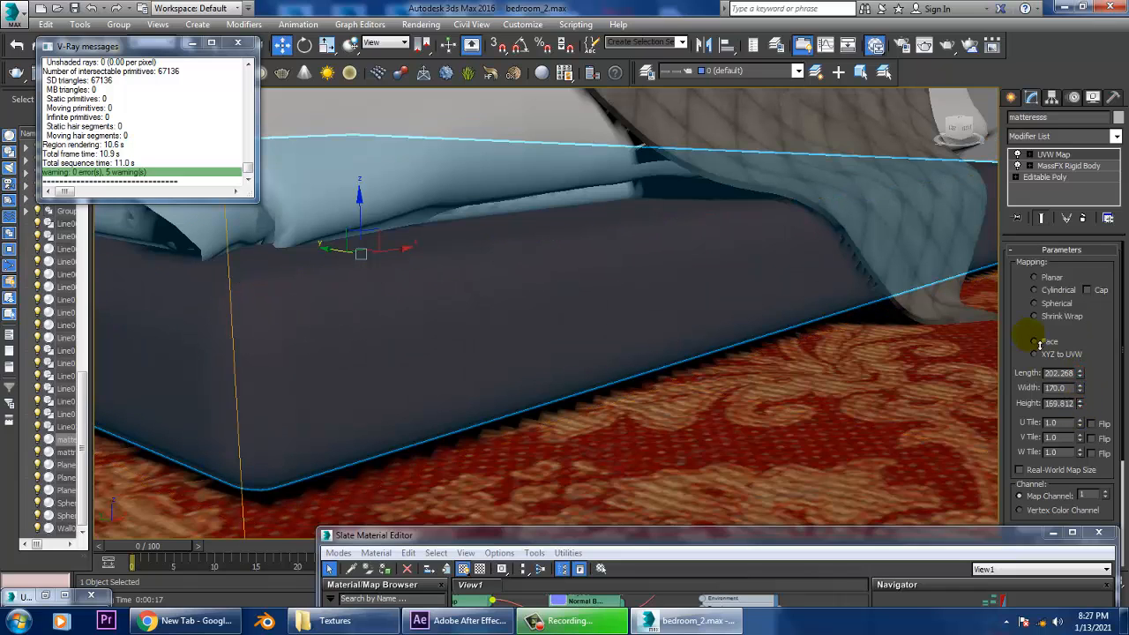
middle_click_drag(710, 323, 688, 315, "alt")
Add a Normal Bump map, connect it to the bump slot of the mattress base's material, and show its parameters
key("m")
key("m")
double_click(713, 538)
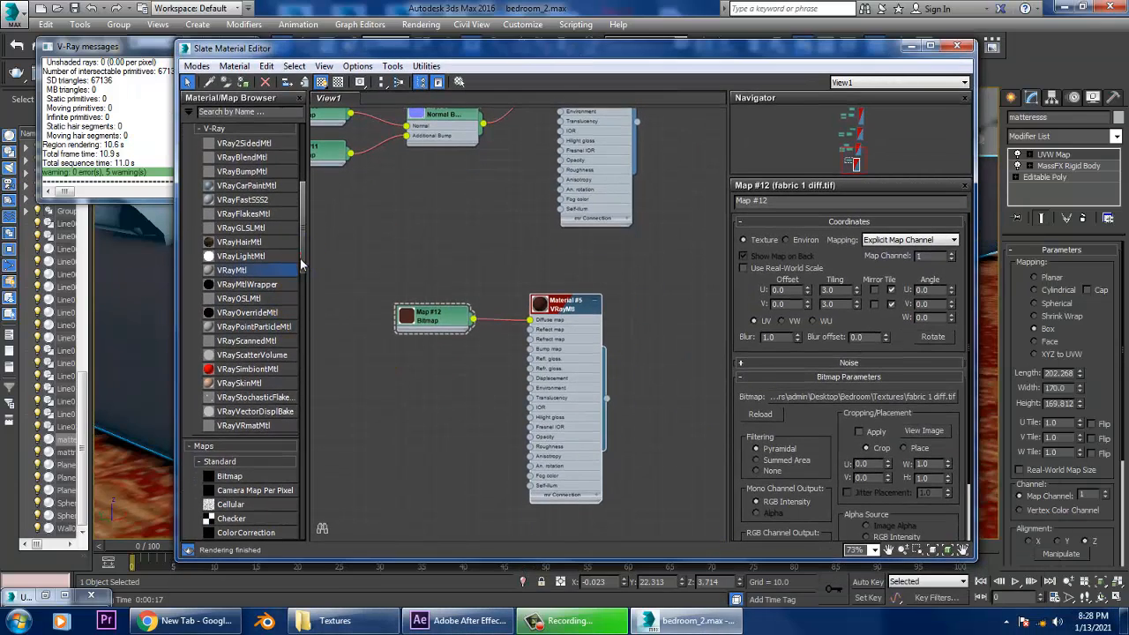
scroll(303, 256, "down", 10)
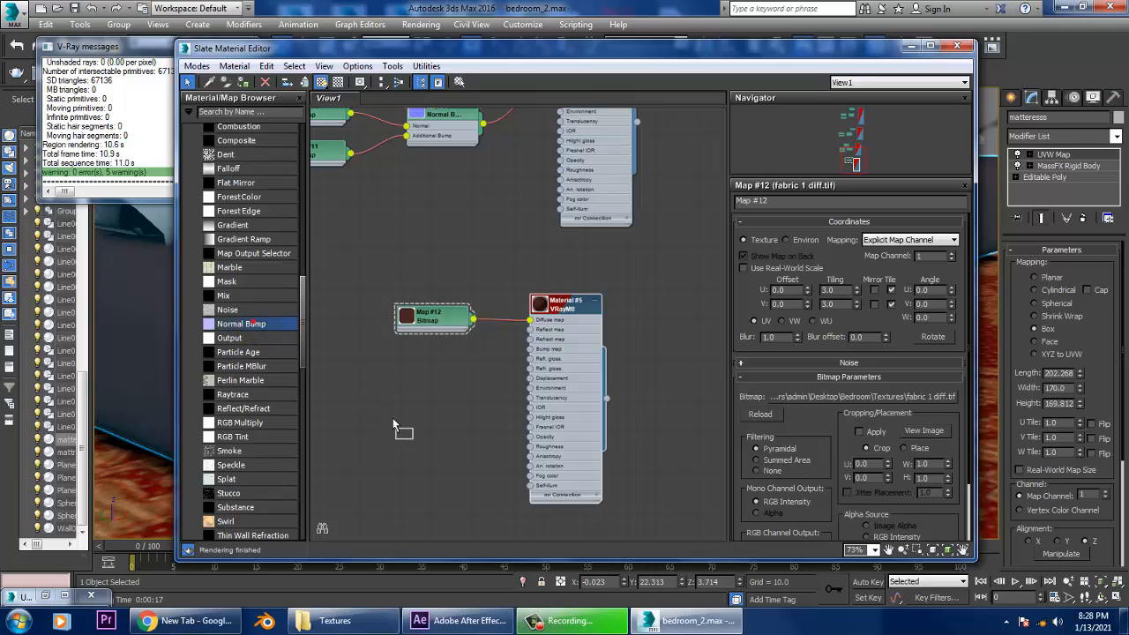
left_click_drag(396, 426, 393, 429)
left_click_drag(492, 414, 530, 349)
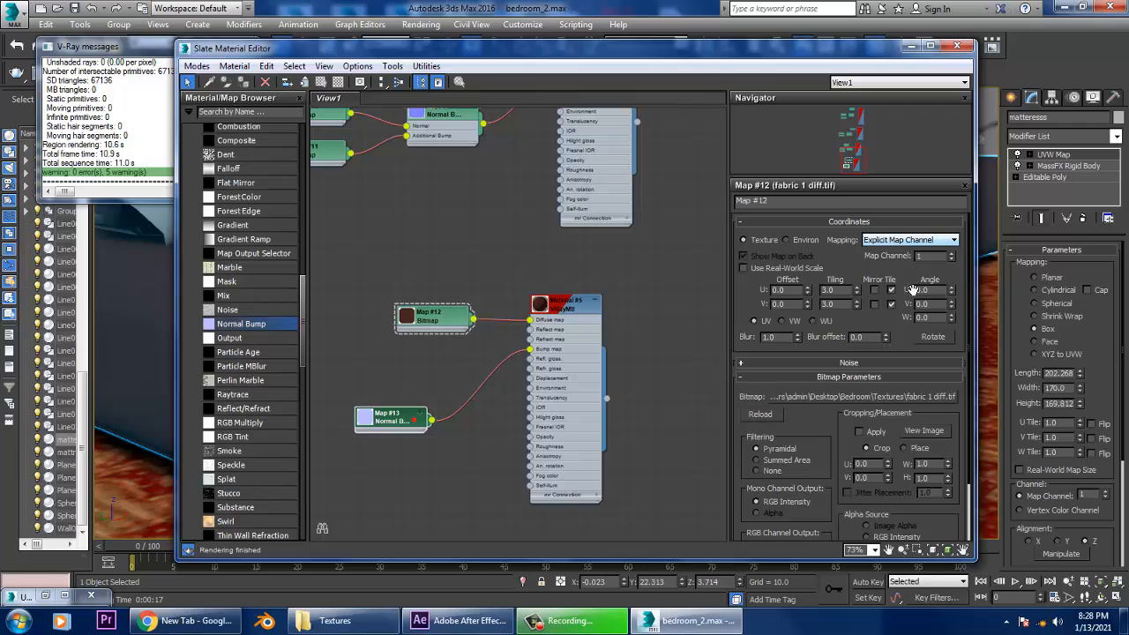
double_click(398, 423)
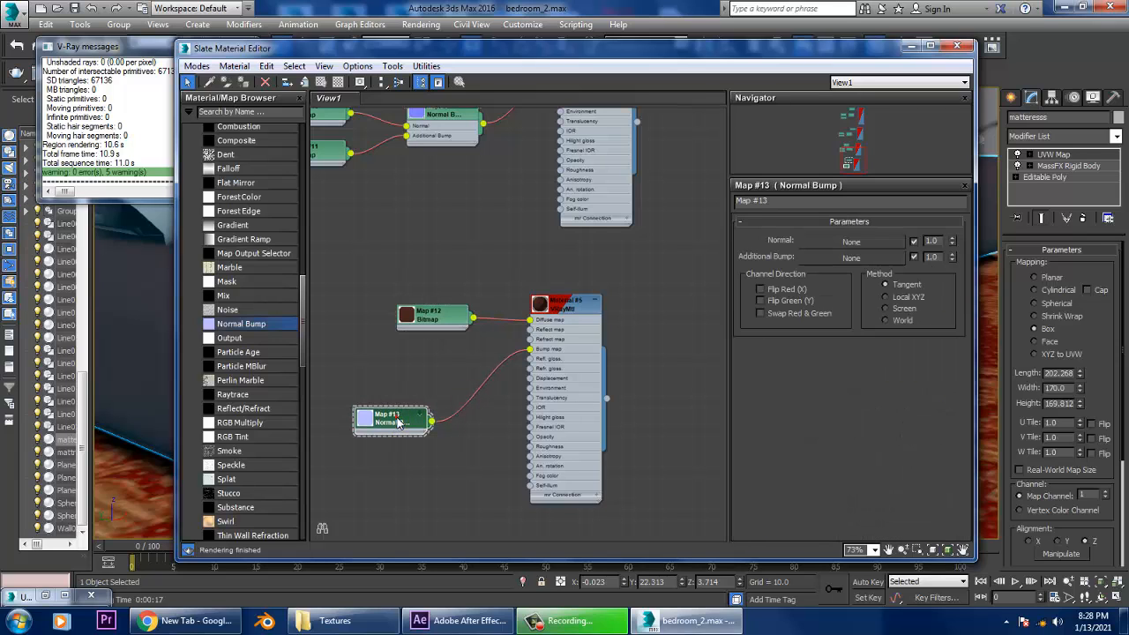
Compare the fabric textures and load fabric 1 normal as the Normal Bump map's normal bitmap
left_click(874, 242)
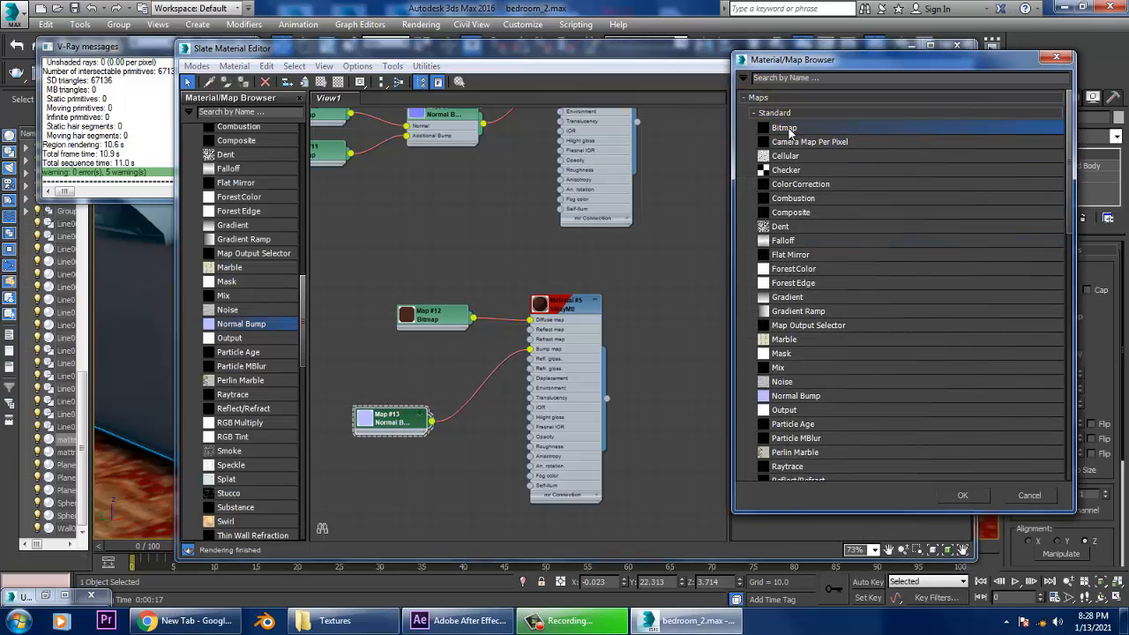
double_click(790, 133)
left_click(569, 121)
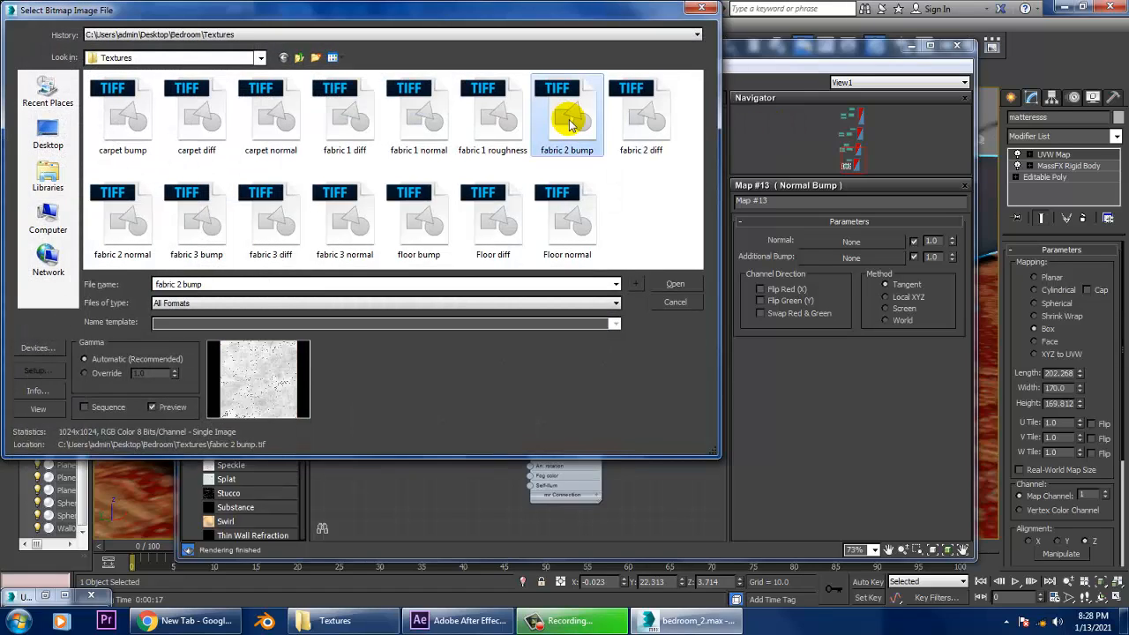
left_click(427, 119)
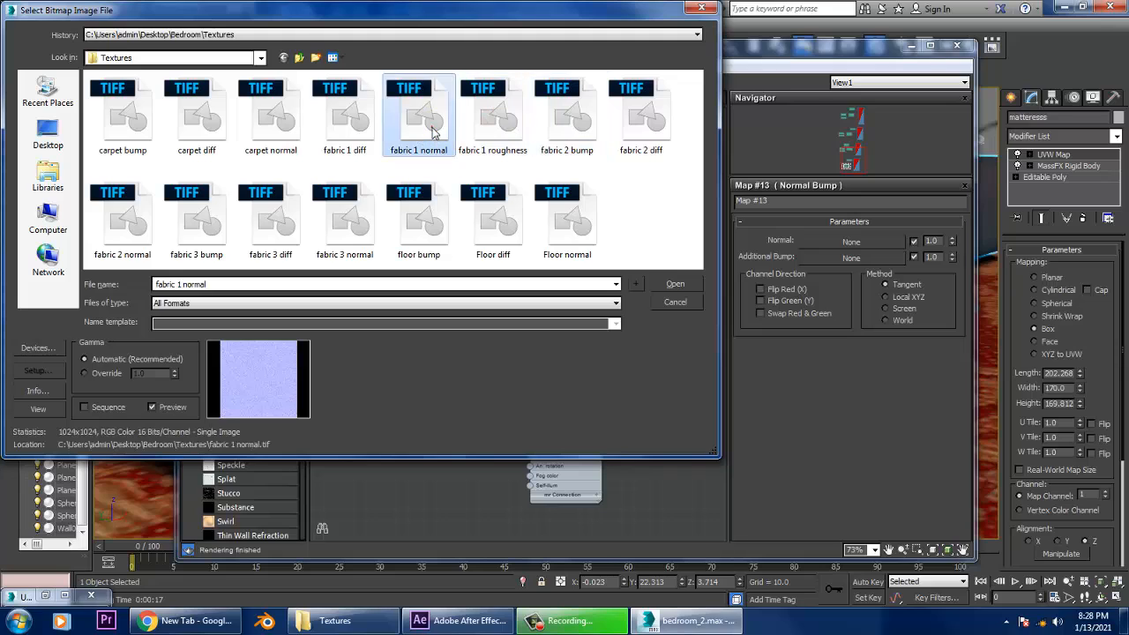
left_click(649, 131)
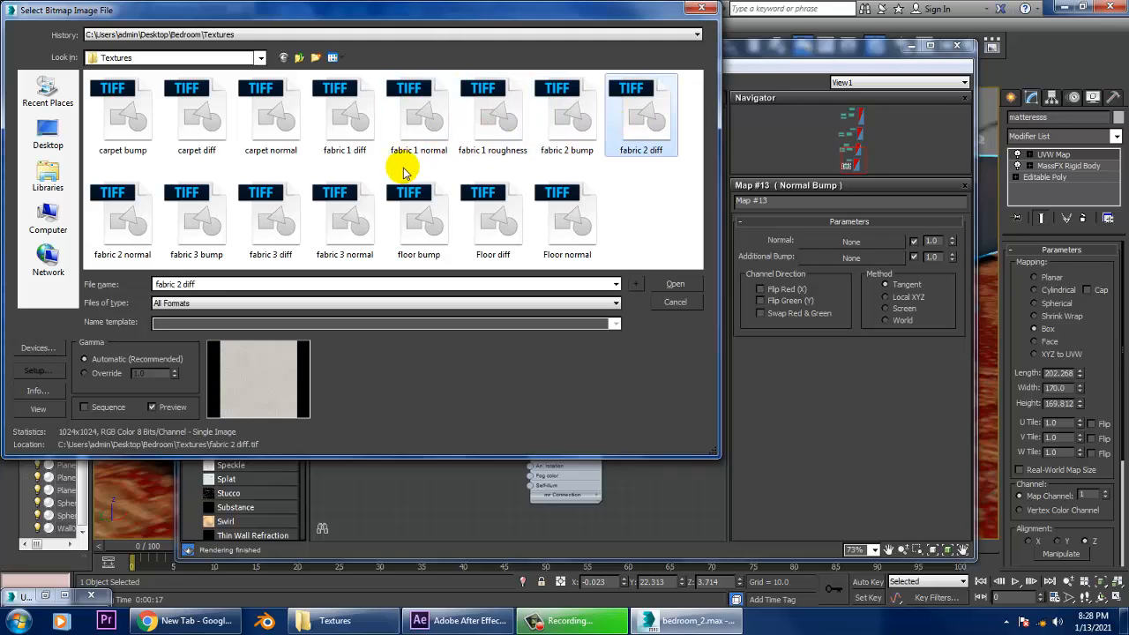
left_click(345, 132)
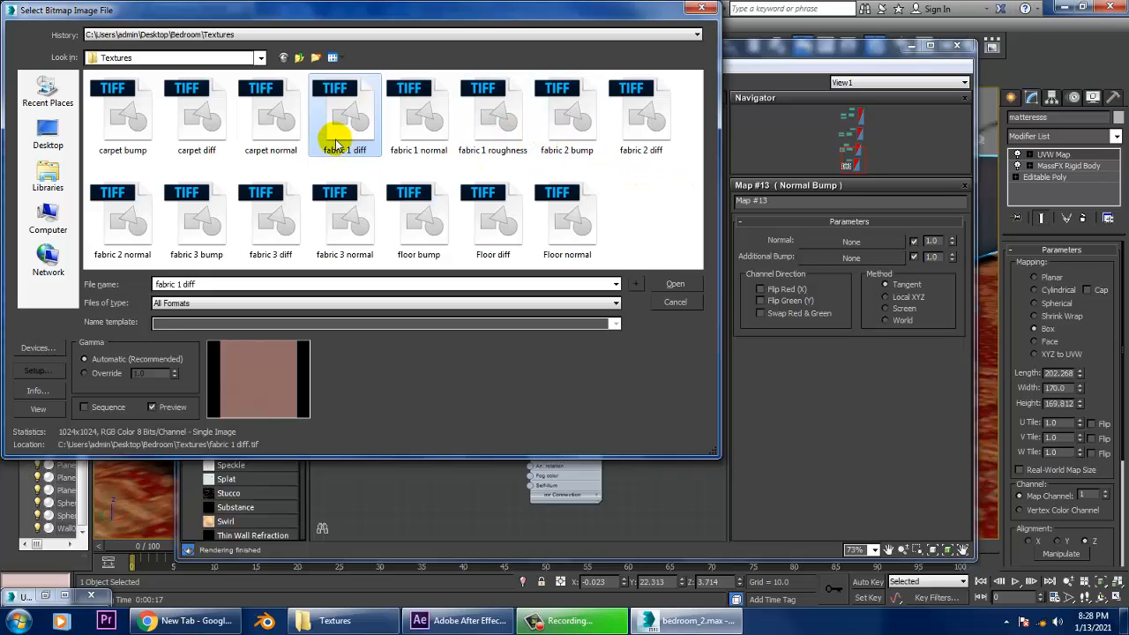
left_click(432, 137)
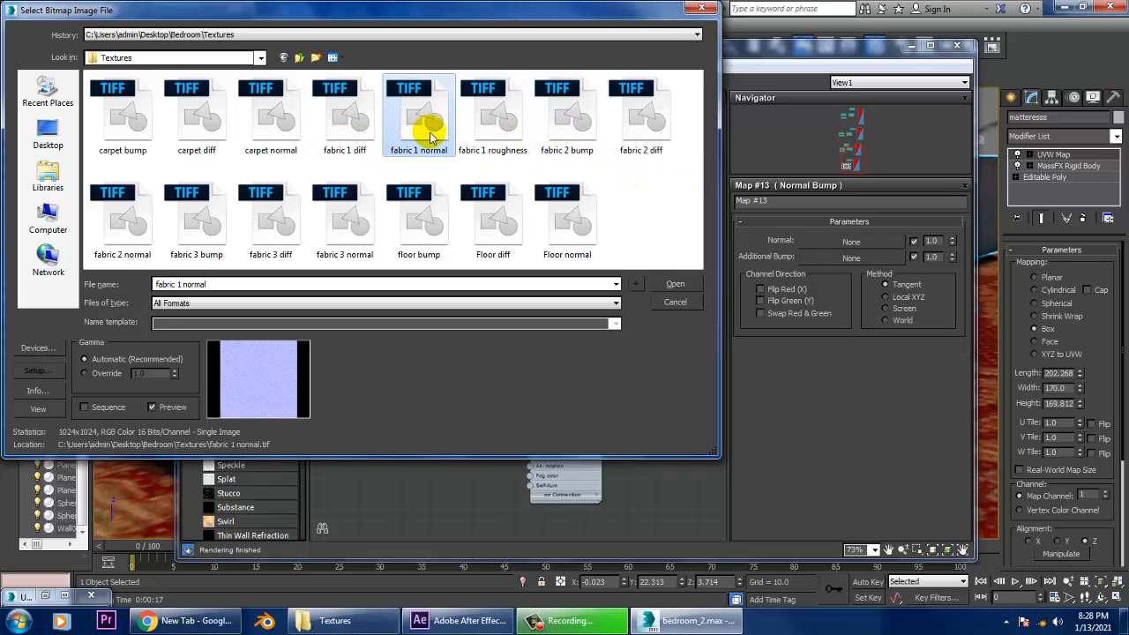
double_click(432, 136)
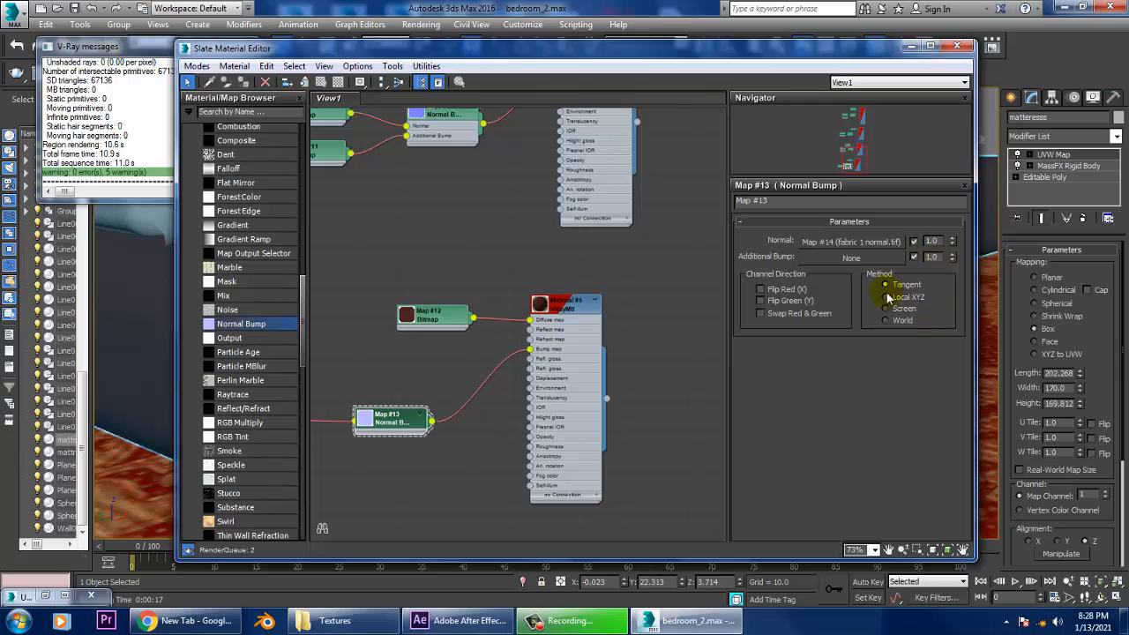
Load fabric 1 roughness as the Normal Bump map's additional bump bitmap and close the material editor
left_click(852, 257)
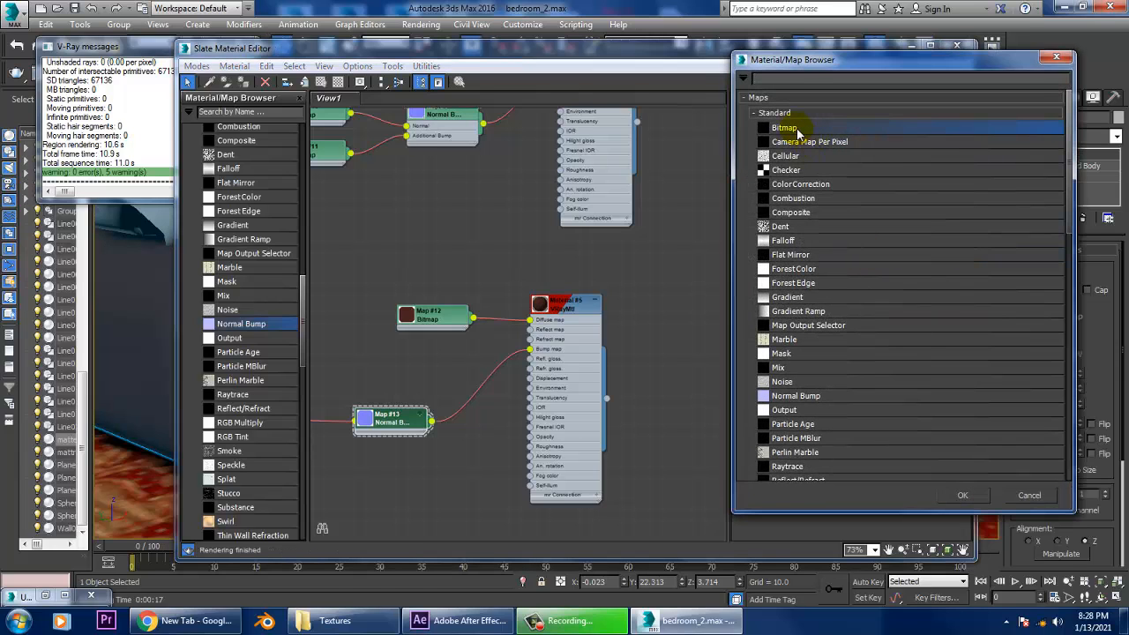
double_click(797, 131)
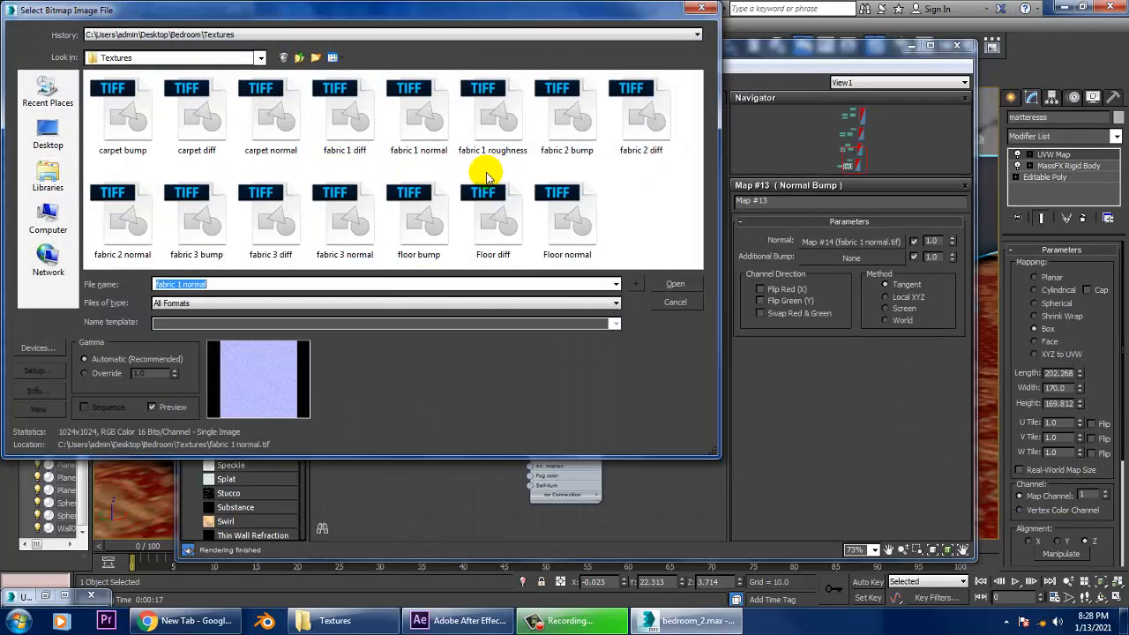
double_click(500, 123)
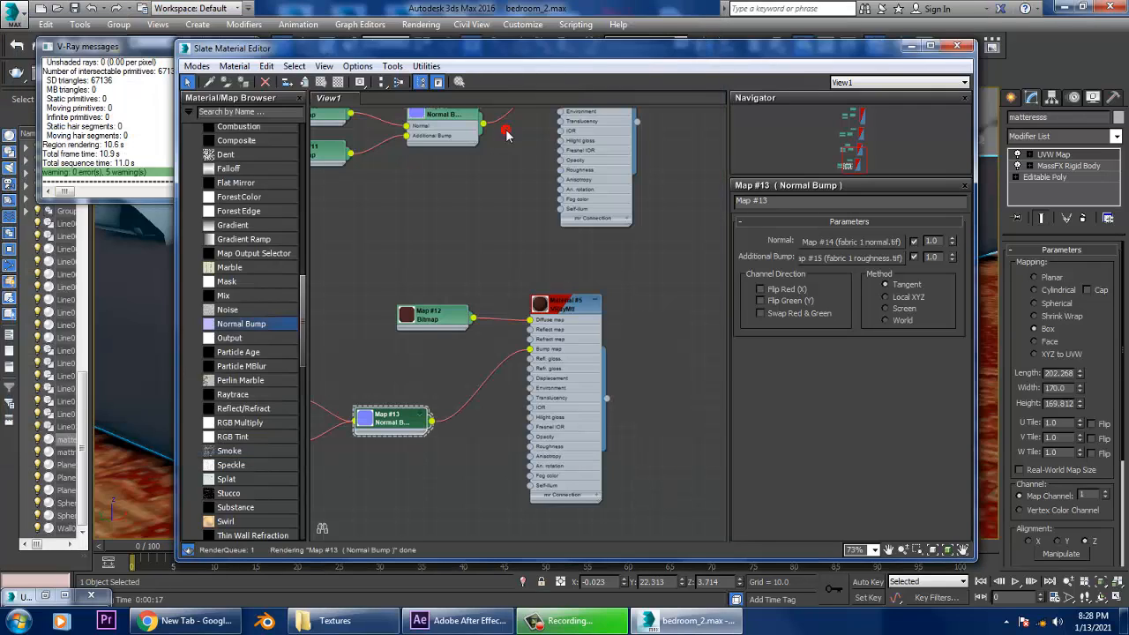
left_click(957, 46)
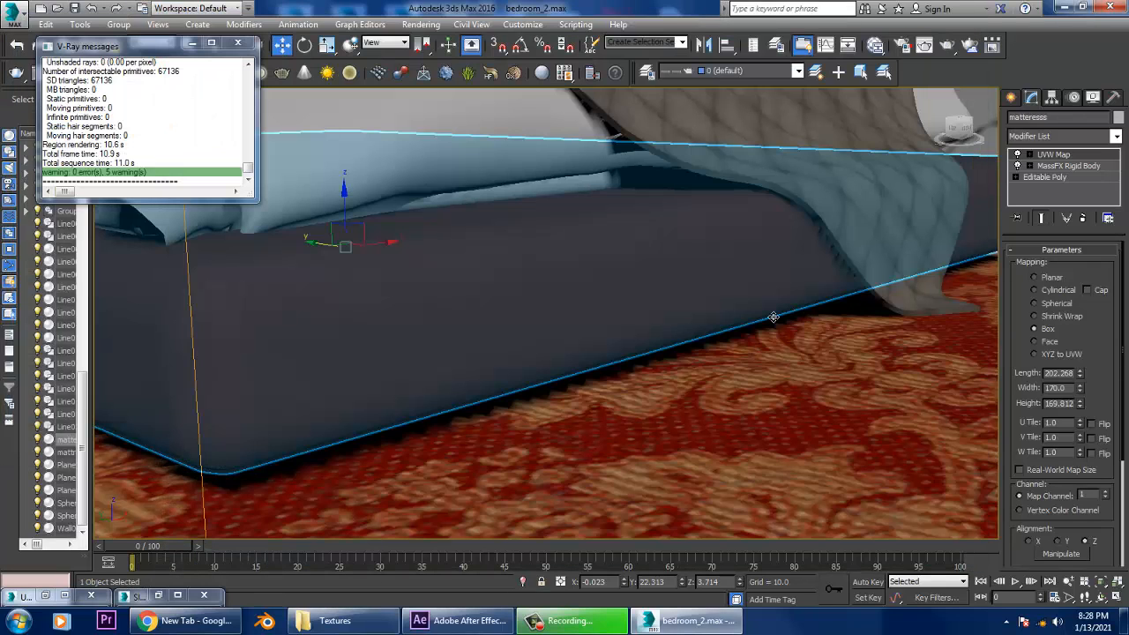
Deselect the mattress base, test-render a close-up of its front corner to check the bump, then cancel the render and close its frame buffer
scroll(726, 327, "down", 8)
middle_click_drag(714, 296, 686, 330)
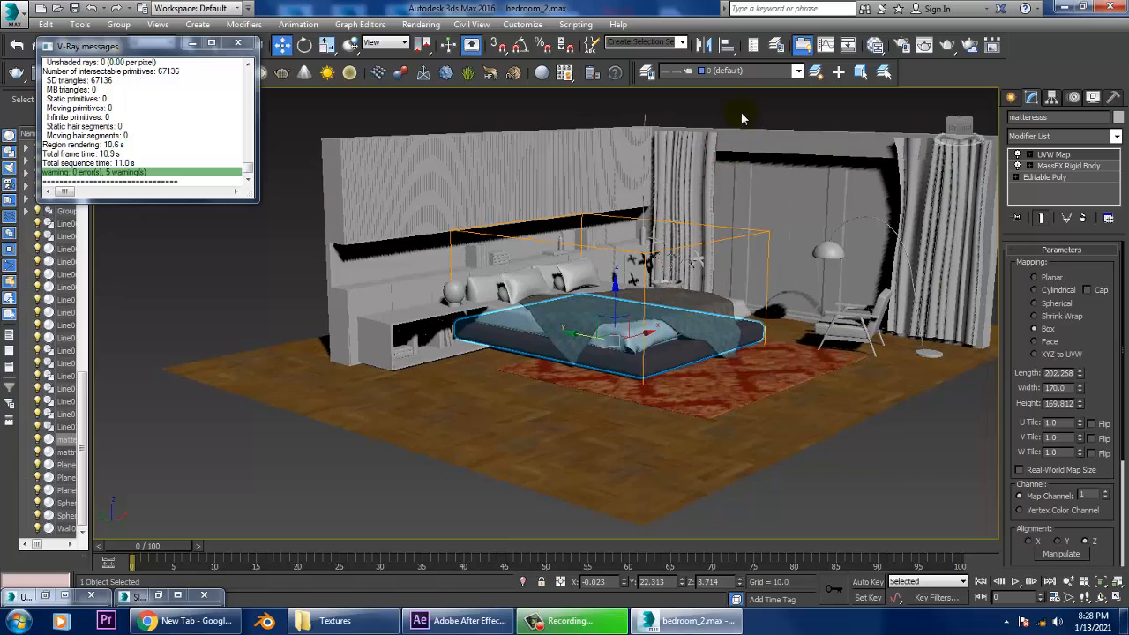
left_click(741, 112)
scroll(668, 303, "up", 3)
scroll(668, 303, "up", 6)
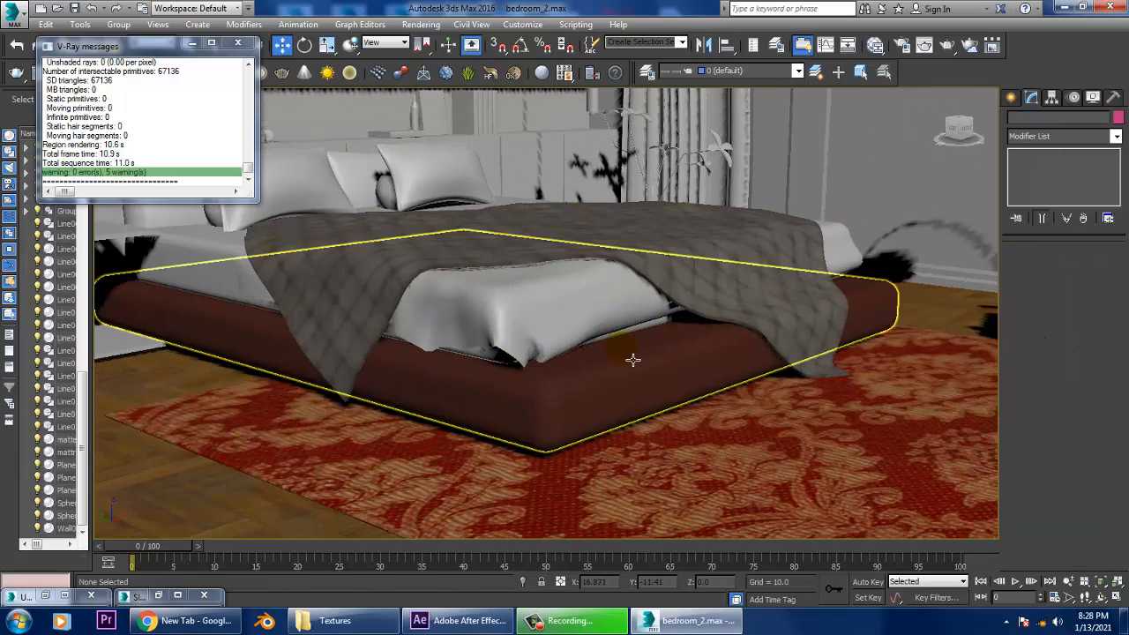
scroll(636, 359, "up", 2)
scroll(636, 359, "down", 2)
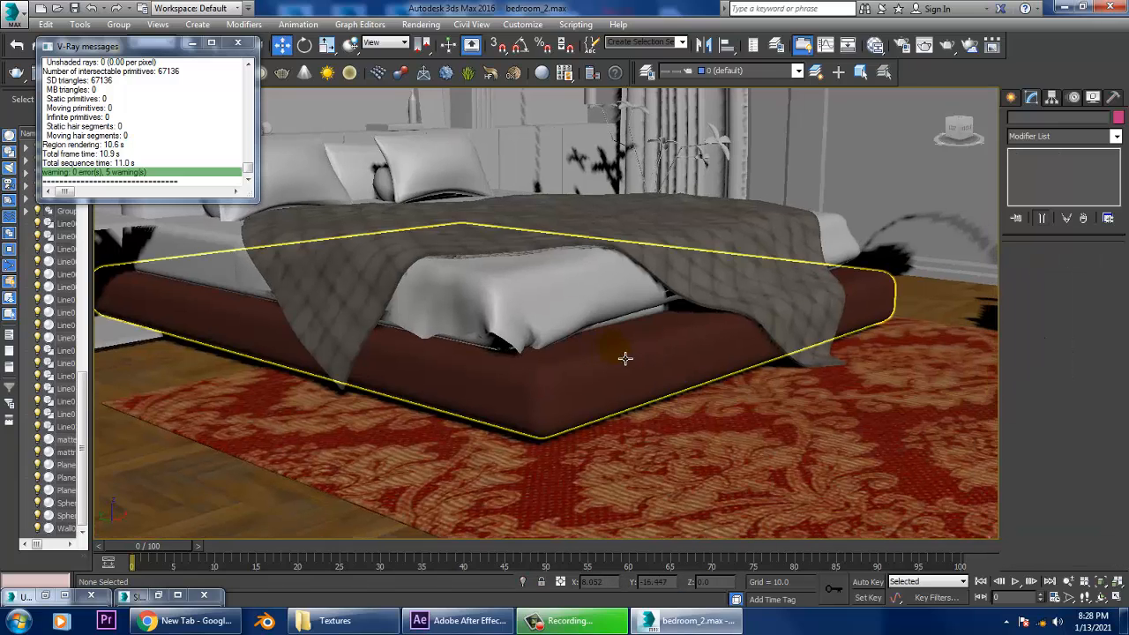
scroll(629, 356, "up", 2)
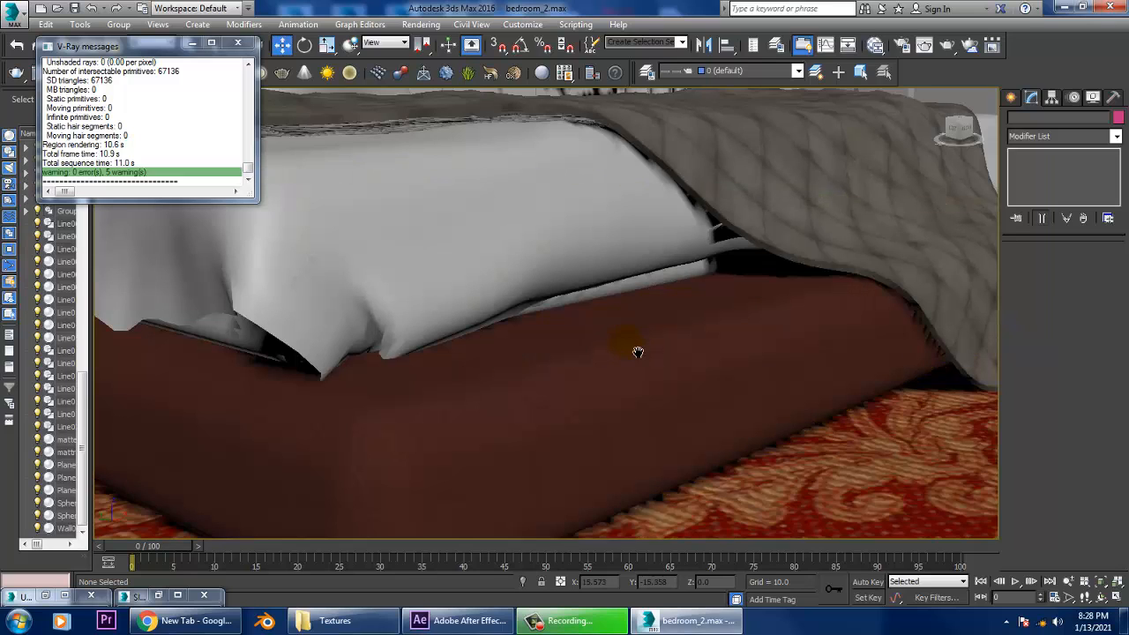
scroll(637, 353, "up", 1)
scroll(645, 339, "down", 2)
scroll(650, 317, "up", 1)
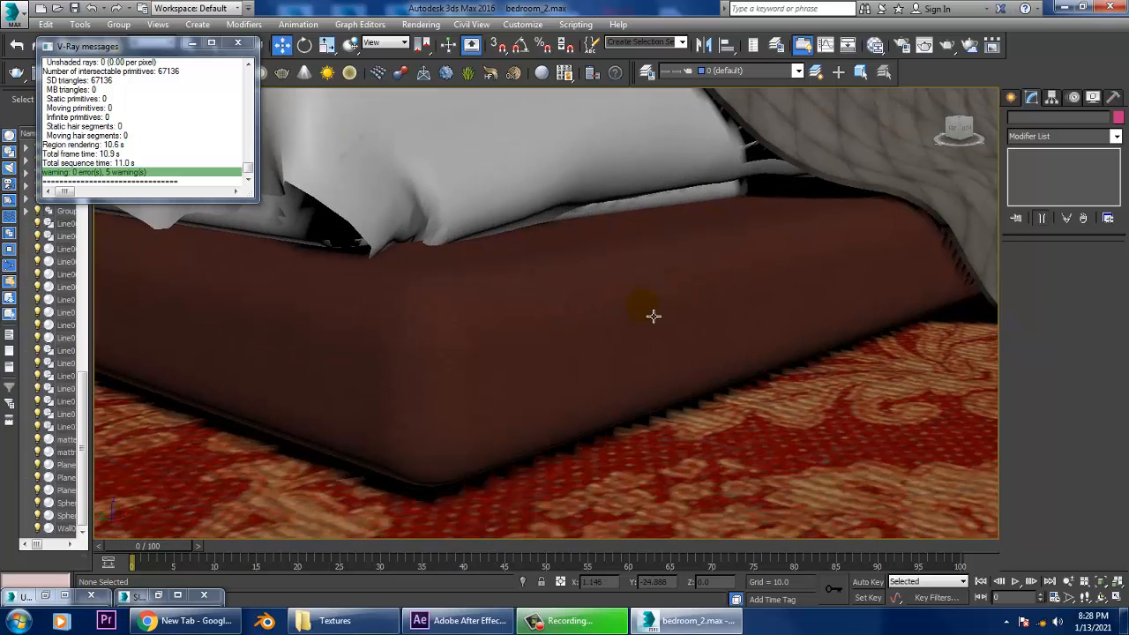
left_click(422, 24)
left_click(432, 41)
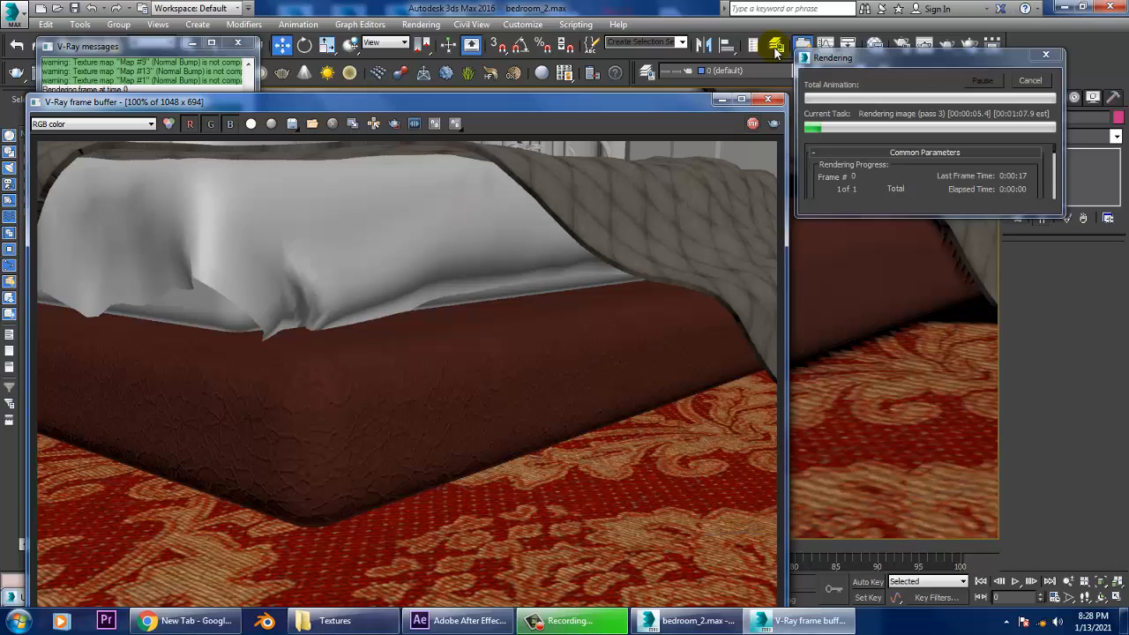
key("Escape")
left_click(770, 96)
scroll(754, 302, "down", 5)
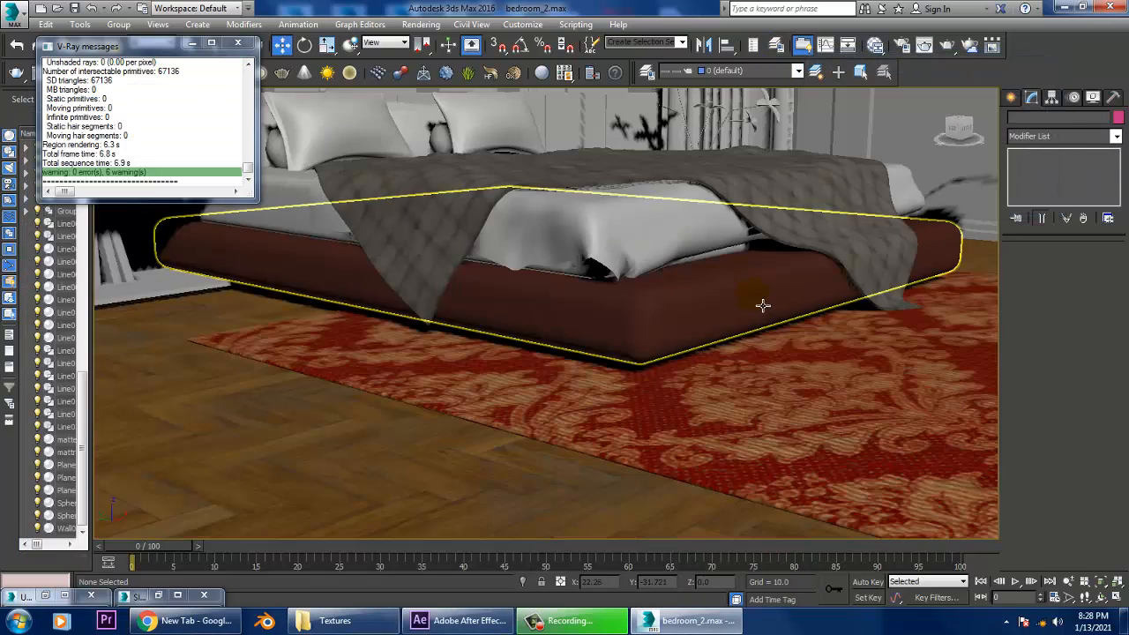
middle_click_drag(784, 304, 684, 360, "alt")
scroll(668, 338, "down", 2)
scroll(691, 363, "up", 2)
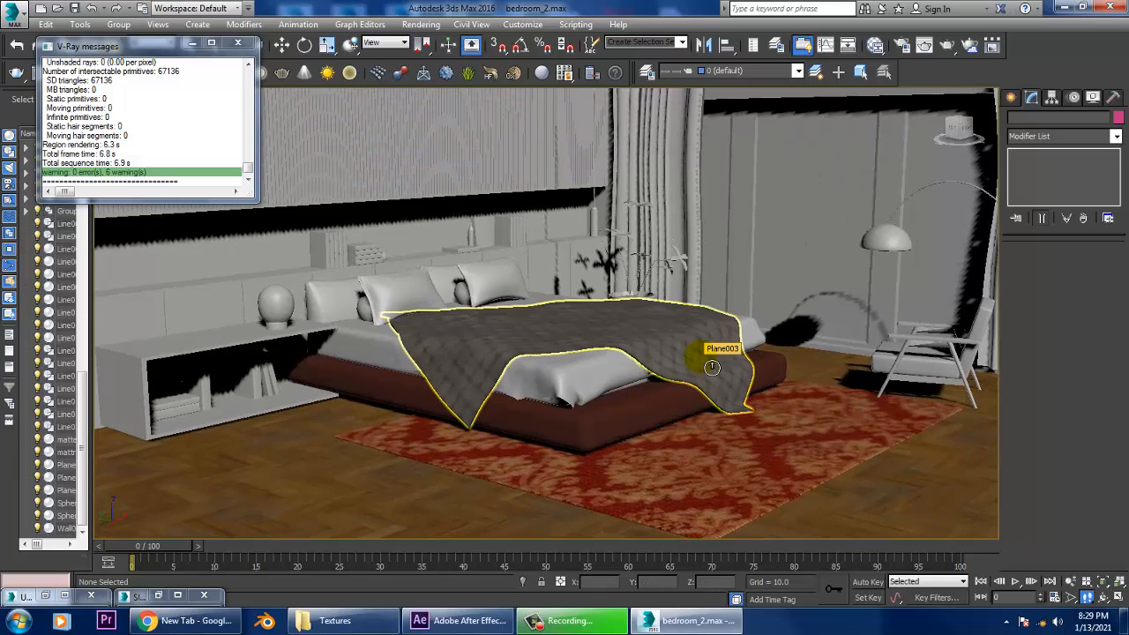
middle_click_drag(715, 358, 734, 358, "alt")
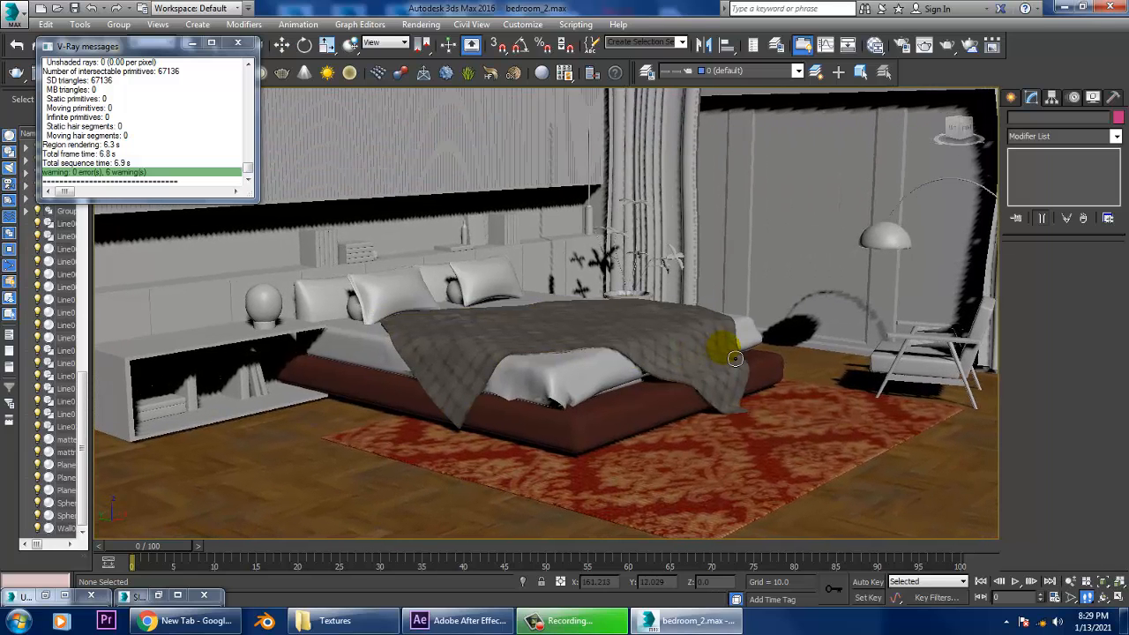